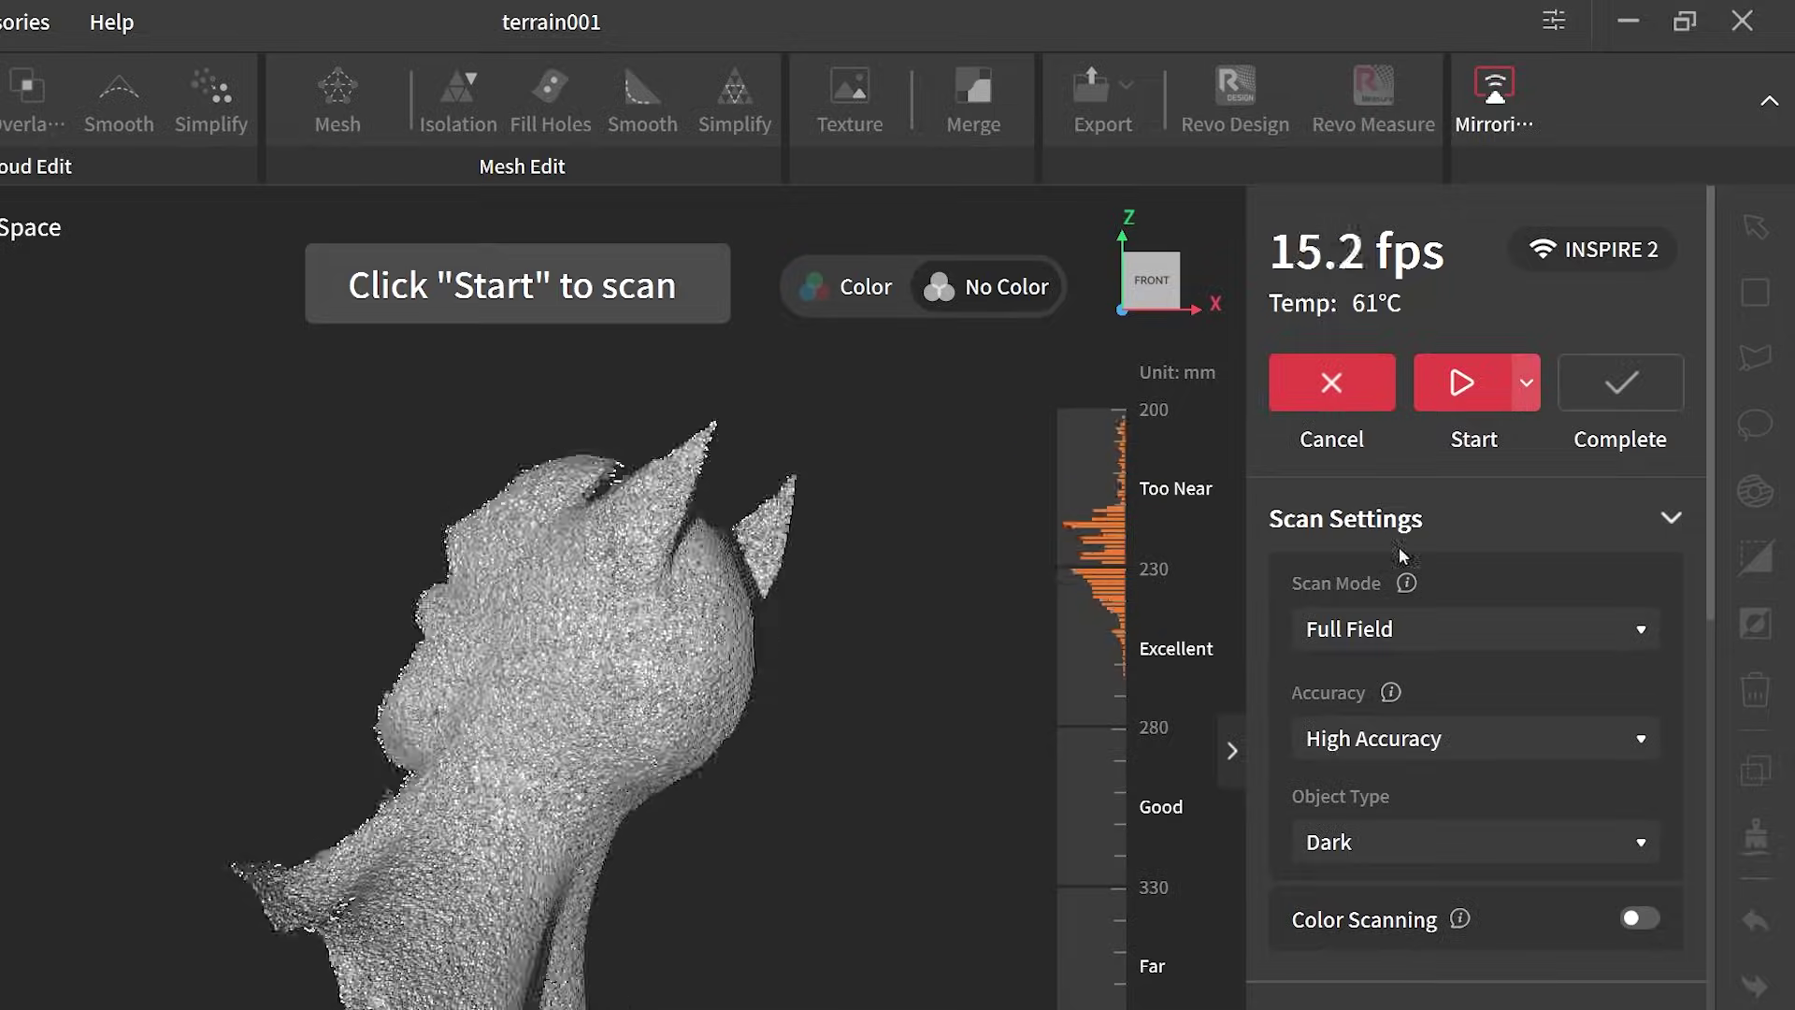
Set Object Type to General and enable Auto depth exposure for the bust scan.
{"action": "left_click", "coordinate": [1372, 839]}
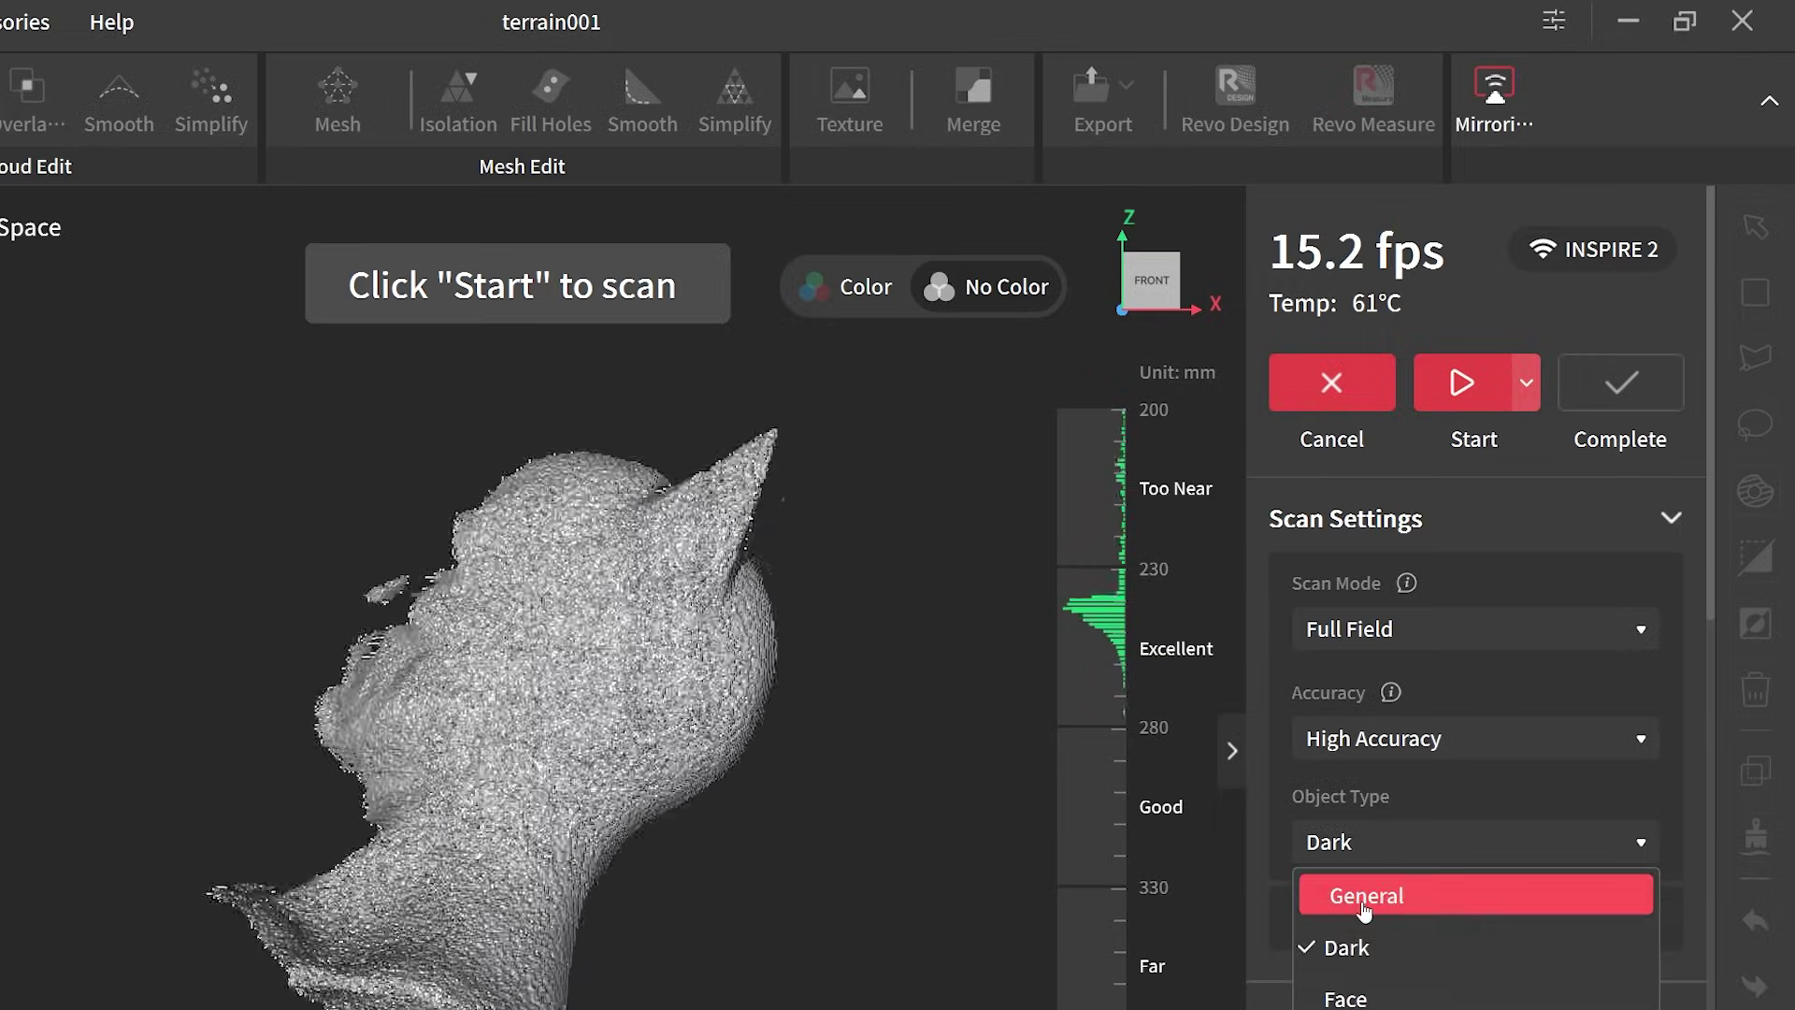
{"action": "left_click", "coordinate": [1364, 898]}
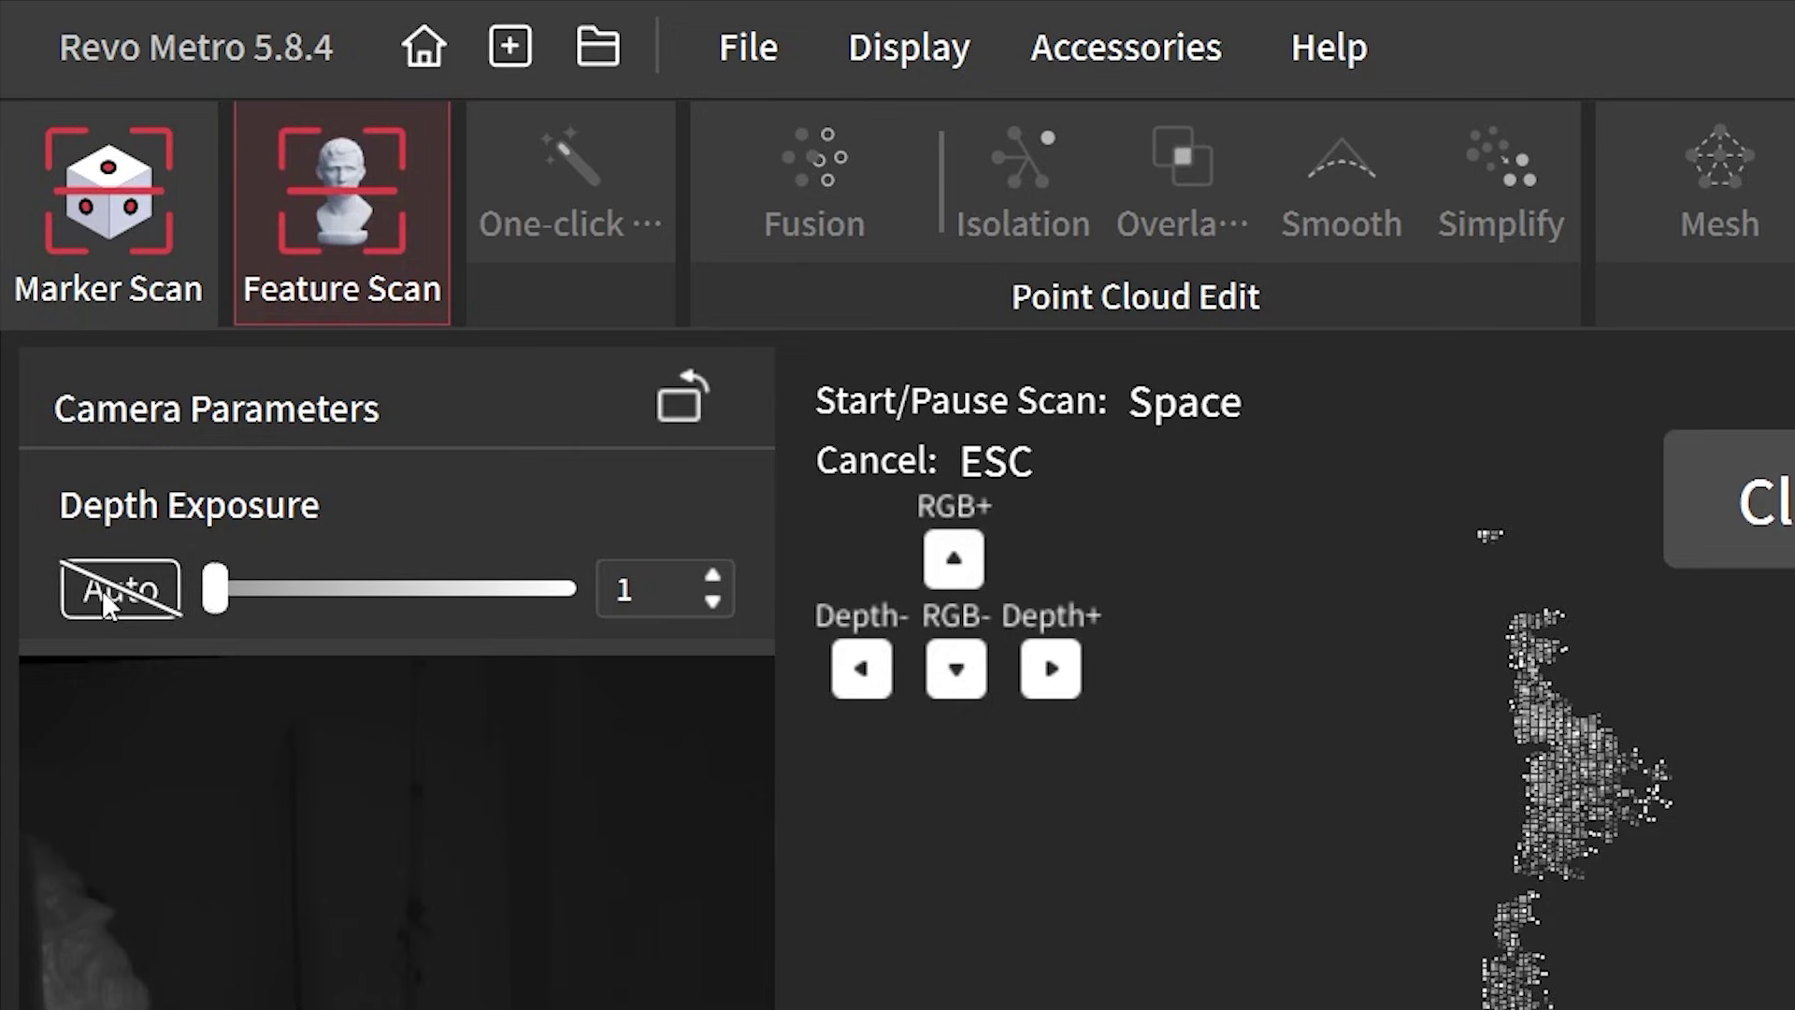
{"action": "left_click", "coordinate": [47, 248]}
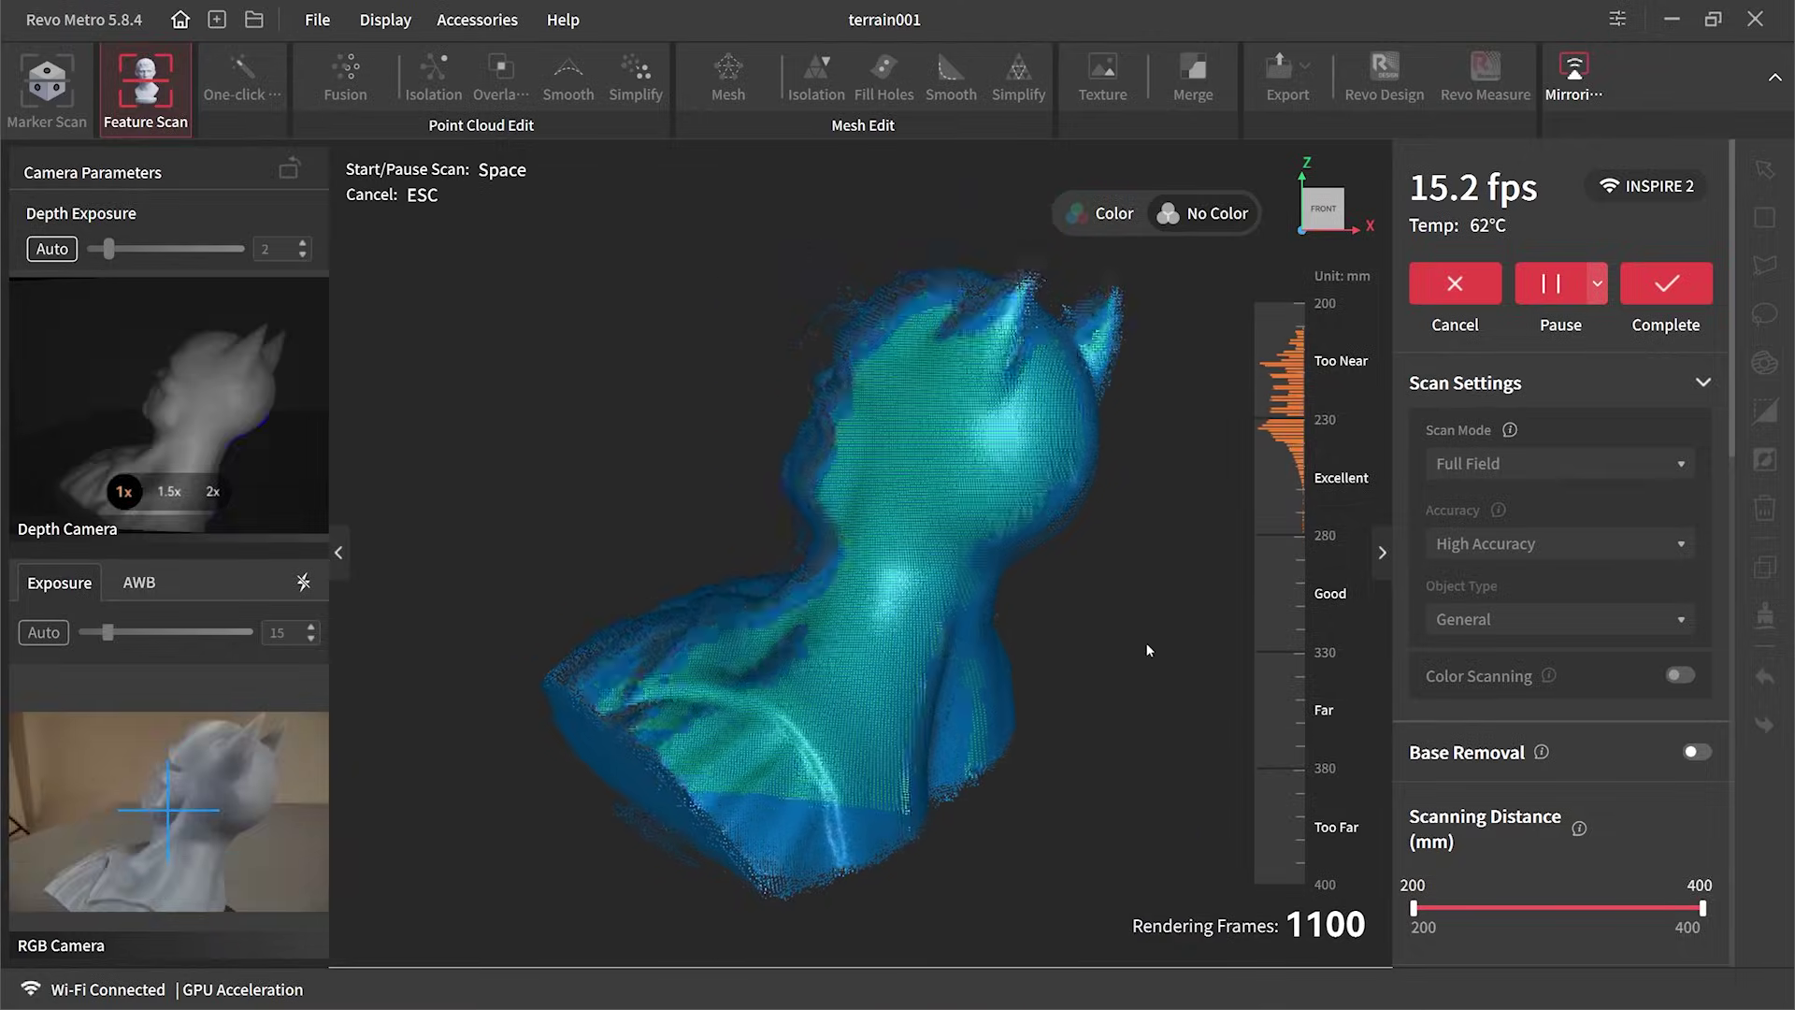
Pause the bust scan, inspect the point cloud from several sides, and complete it as model 1218_06.
{"action": "key", "text": "space"}
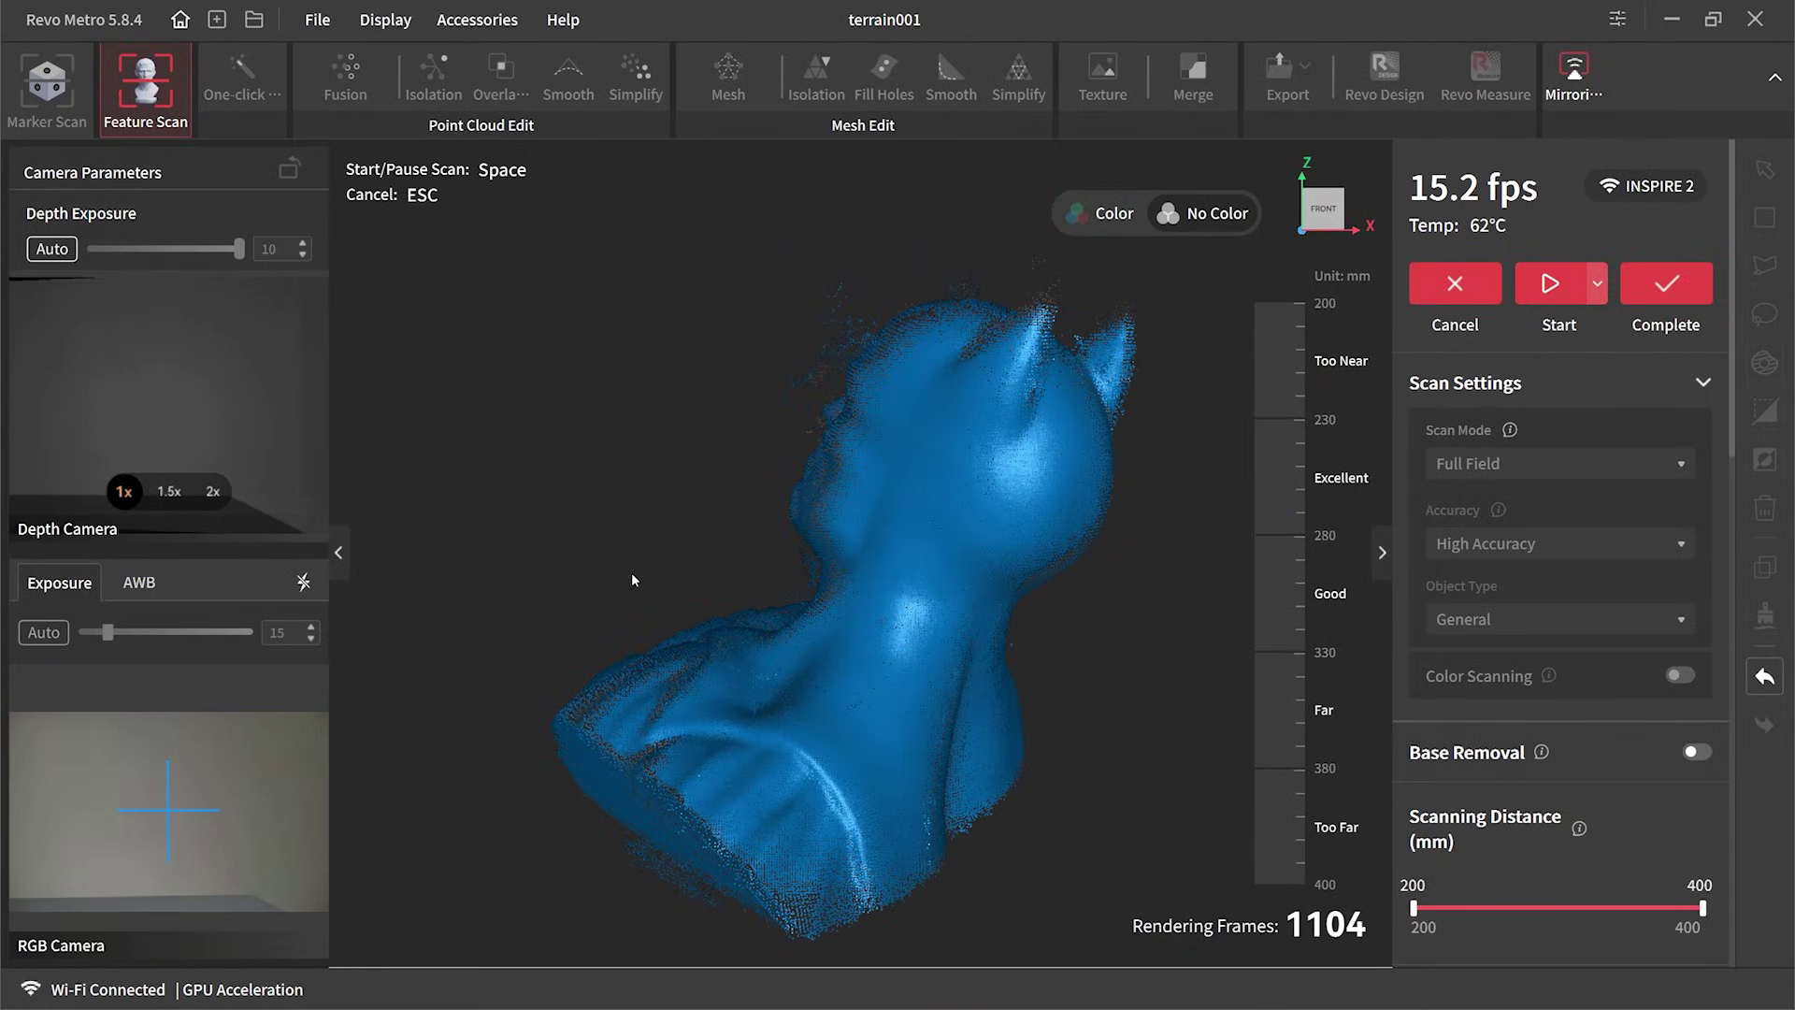
{"action": "left_click_drag", "start_coordinate": [631, 572], "coordinate": [1366, 540]}
{"action": "left_click_drag", "start_coordinate": [731, 495], "coordinate": [926, 613]}
{"action": "left_click_drag", "start_coordinate": [733, 611], "coordinate": [781, 533]}
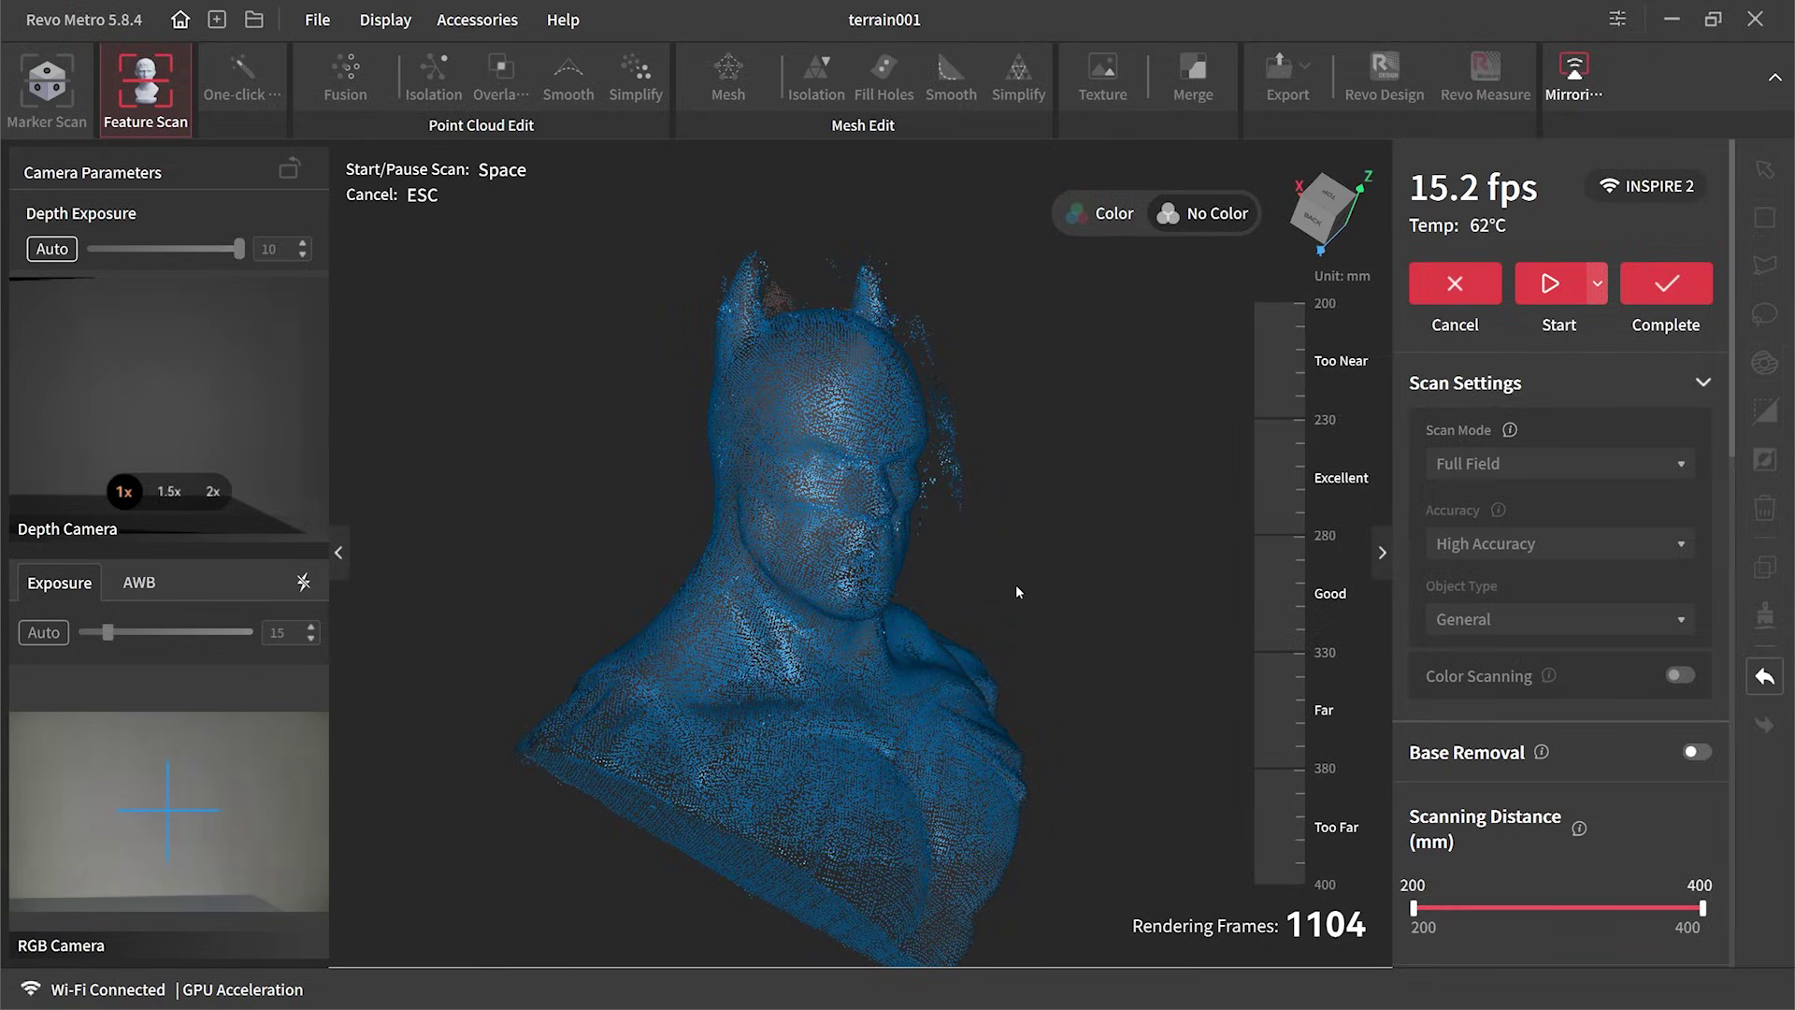
{"action": "left_click", "coordinate": [1705, 283]}
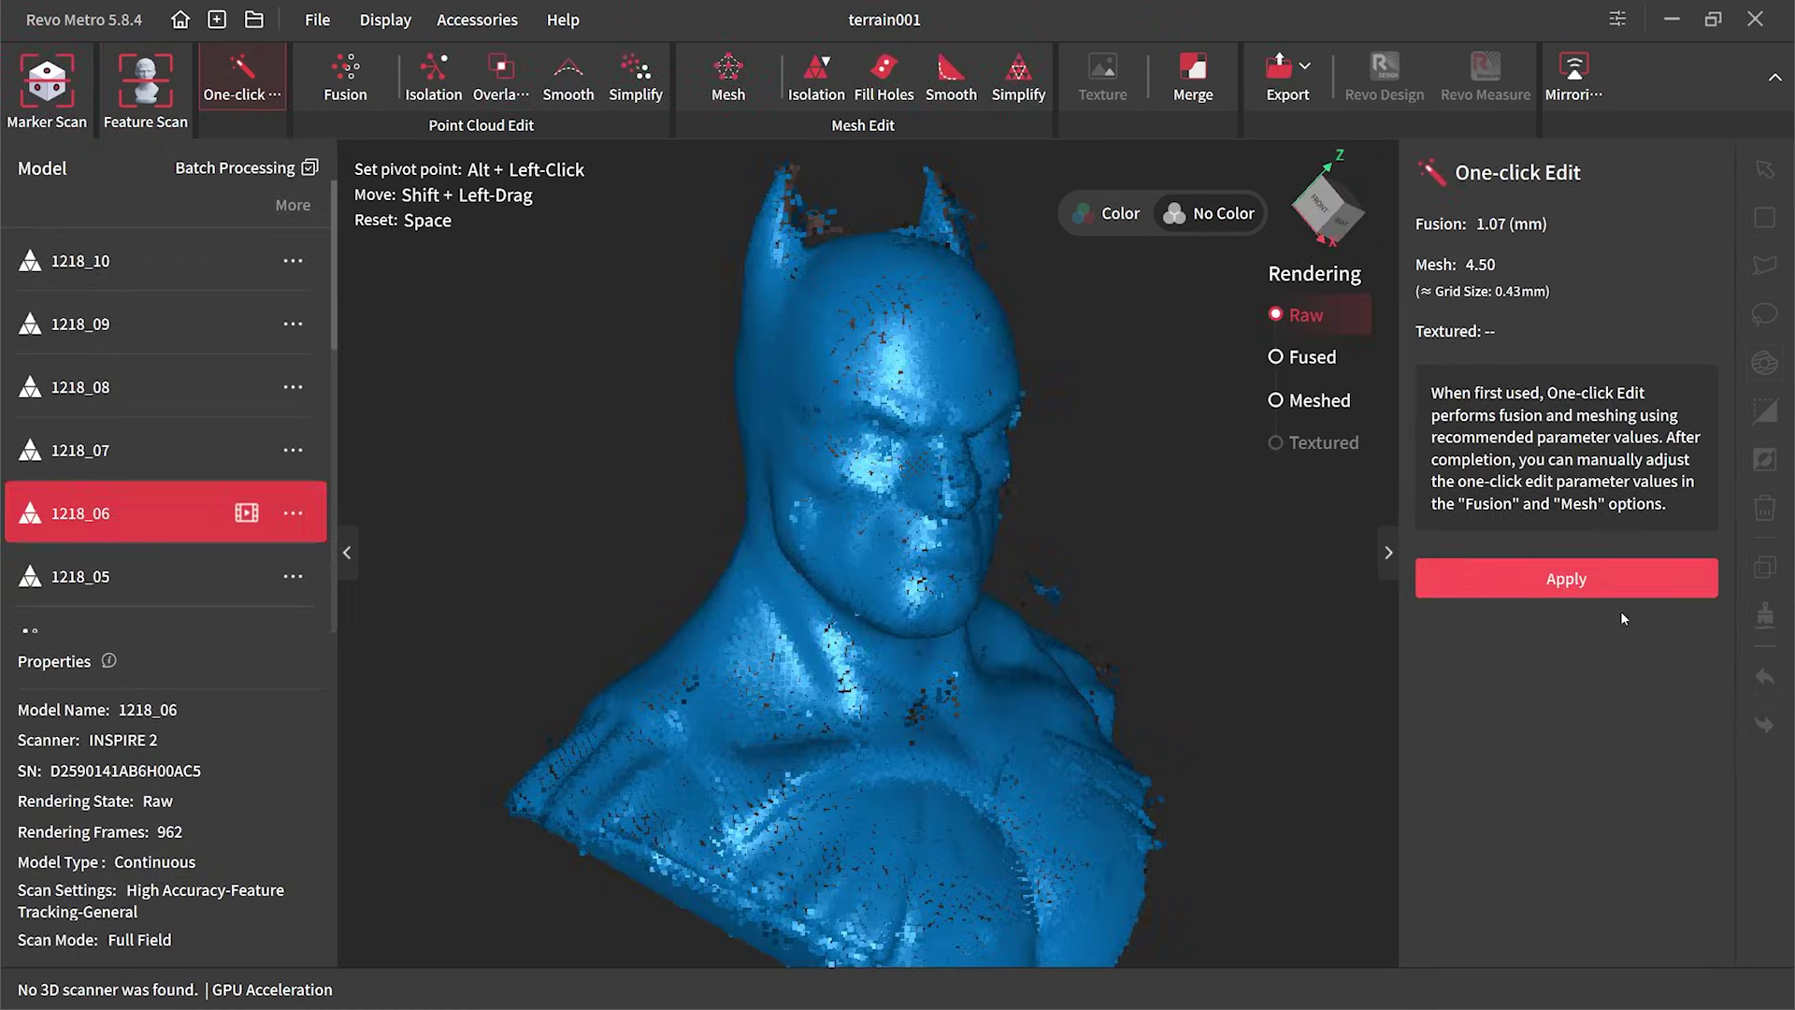
Fuse and mesh the bust with One-click Edit at Fusion 1.07 mm and Mesh 4.50.
{"action": "left_click_drag", "start_coordinate": [1218, 586], "coordinate": [1041, 497]}
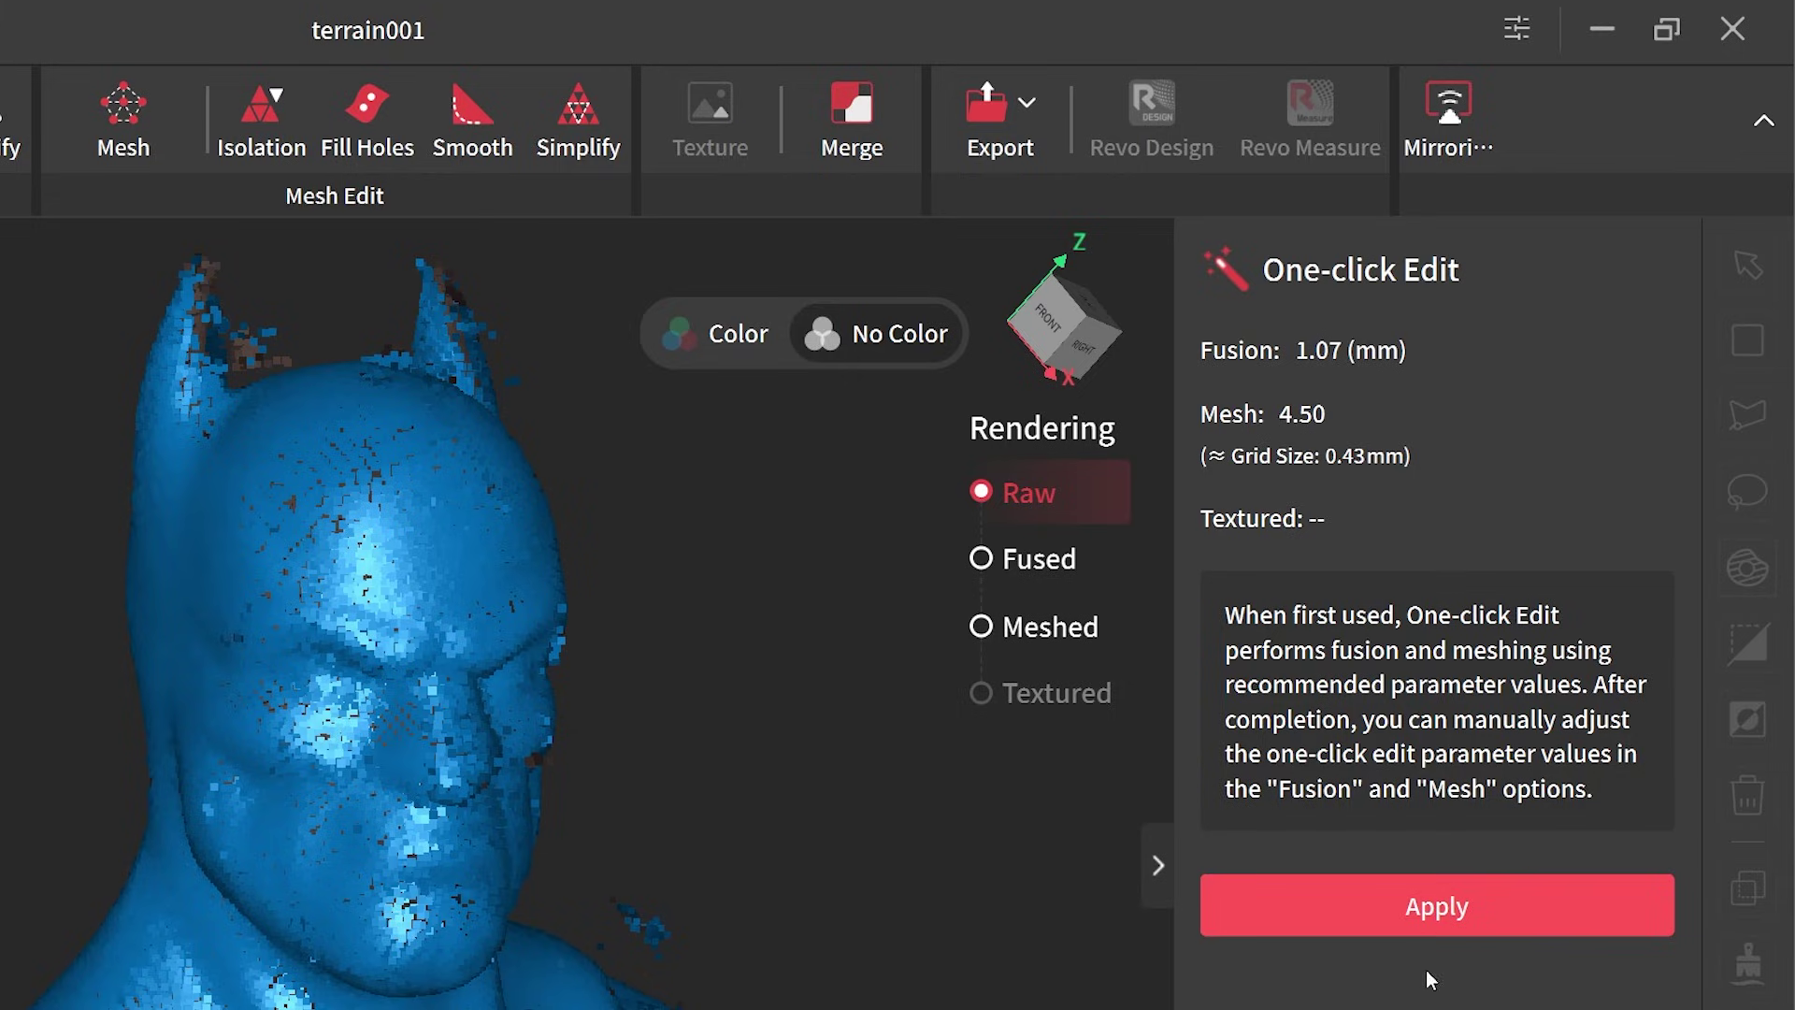
{"action": "left_click", "coordinate": [1417, 912]}
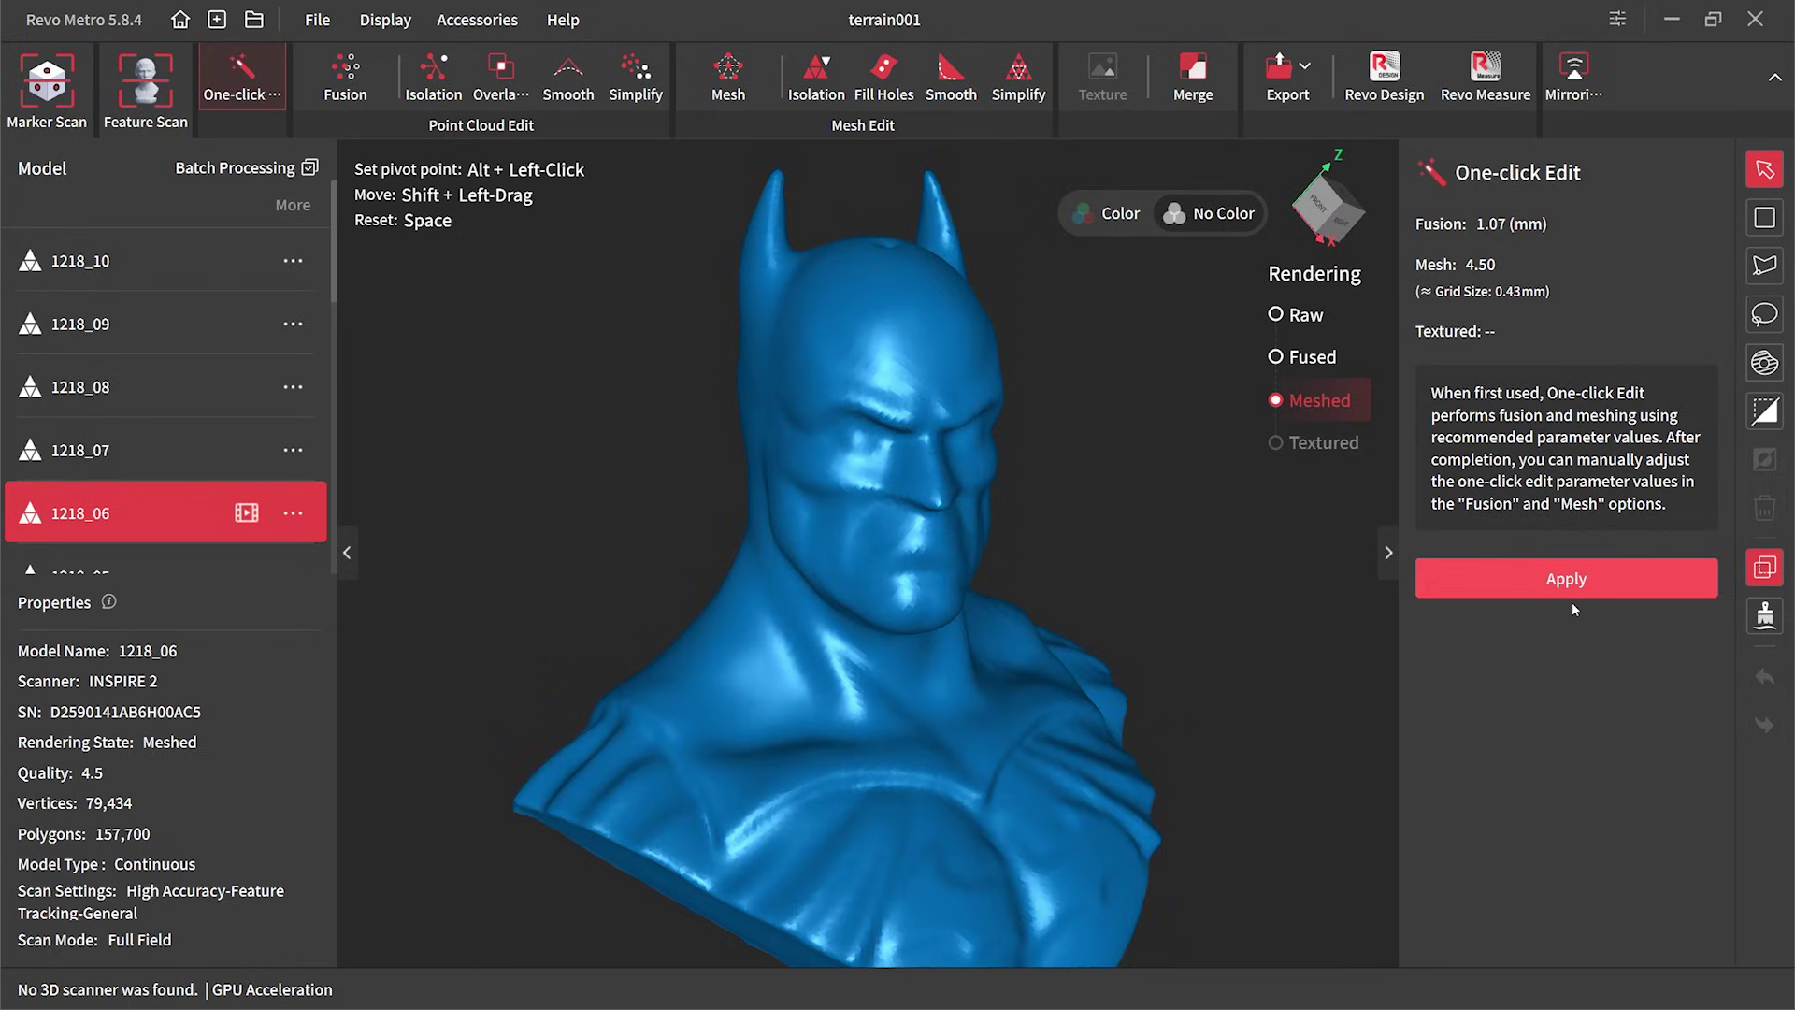
{"action": "mouse_move", "coordinate": [1172, 566]}
{"action": "left_mouse_down"}
{"action": "mouse_move", "coordinate": [1124, 569]}
{"action": "mouse_move", "coordinate": [1202, 598]}
{"action": "mouse_move", "coordinate": [1092, 626]}
{"action": "mouse_move", "coordinate": [1160, 575]}
{"action": "mouse_move", "coordinate": [984, 546]}
{"action": "mouse_move", "coordinate": [1163, 555]}
{"action": "mouse_move", "coordinate": [979, 576]}
{"action": "mouse_move", "coordinate": [1186, 576]}
{"action": "mouse_move", "coordinate": [1157, 583]}
{"action": "left_mouse_up"}
{"action": "left_click", "coordinate": [1275, 357]}
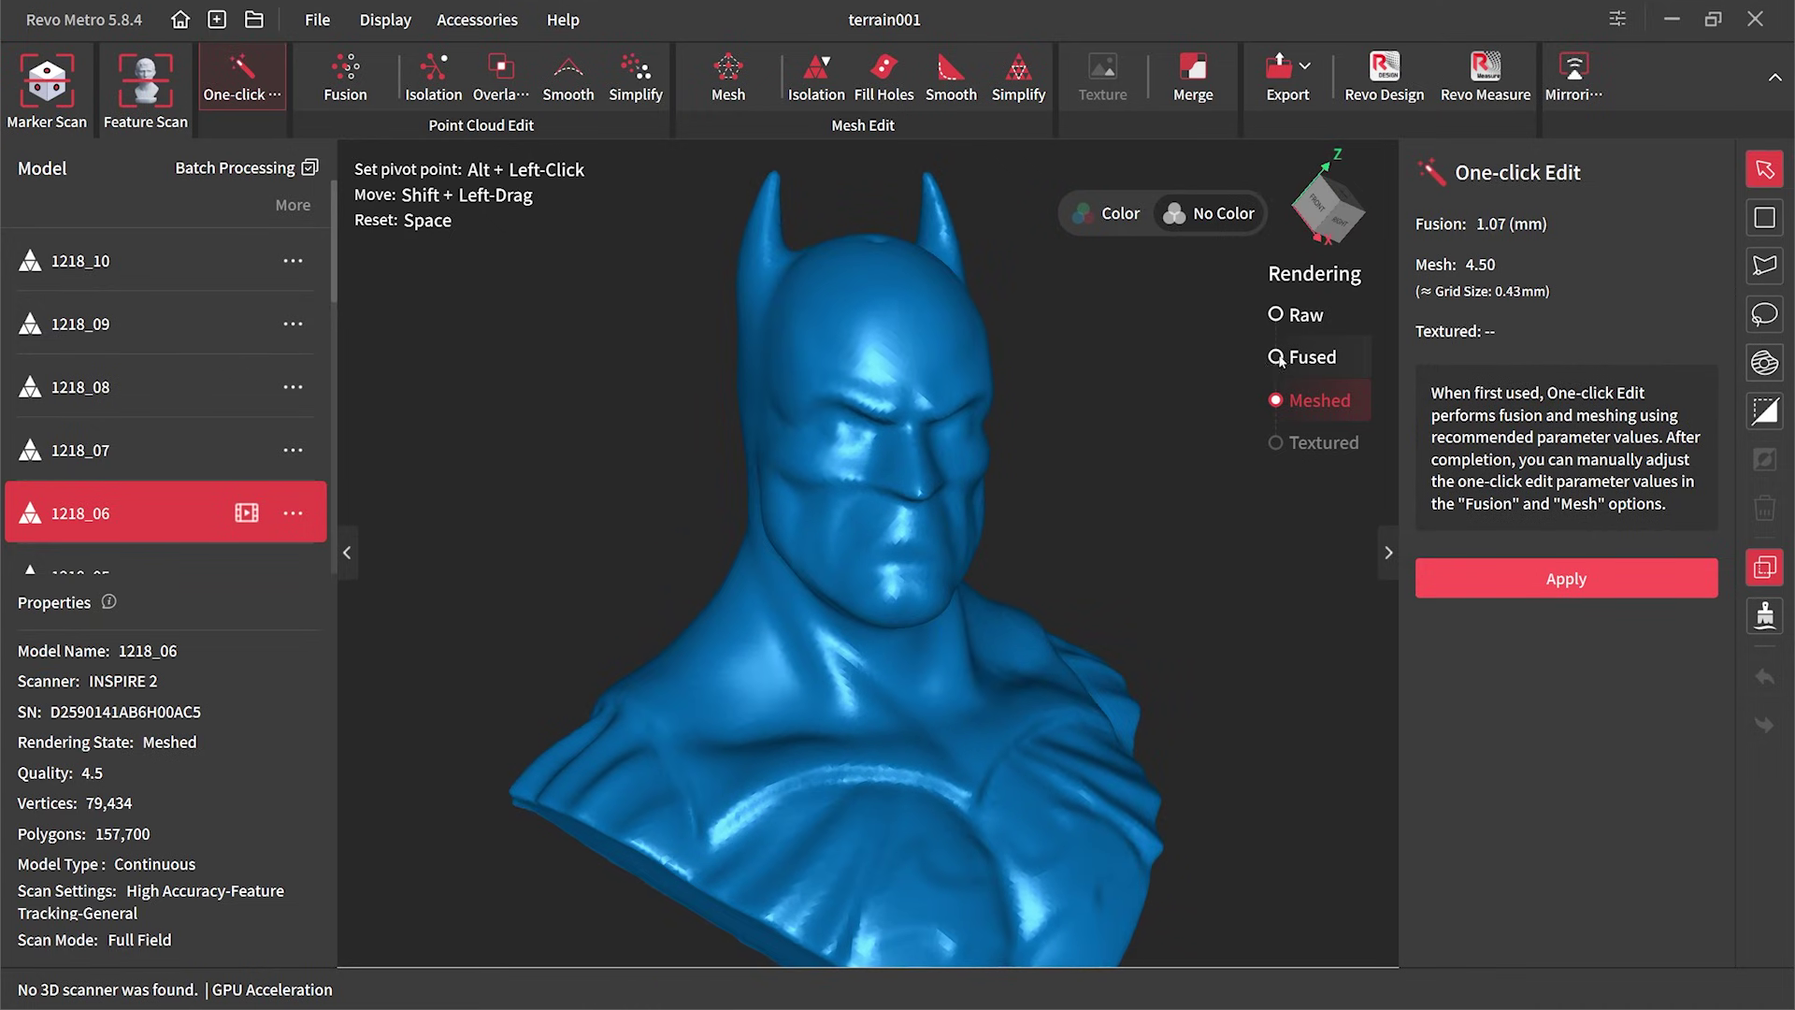
{"action": "left_click_drag", "start_coordinate": [1136, 581], "coordinate": [952, 578]}
{"action": "left_click_drag", "start_coordinate": [1152, 581], "coordinate": [1029, 589]}
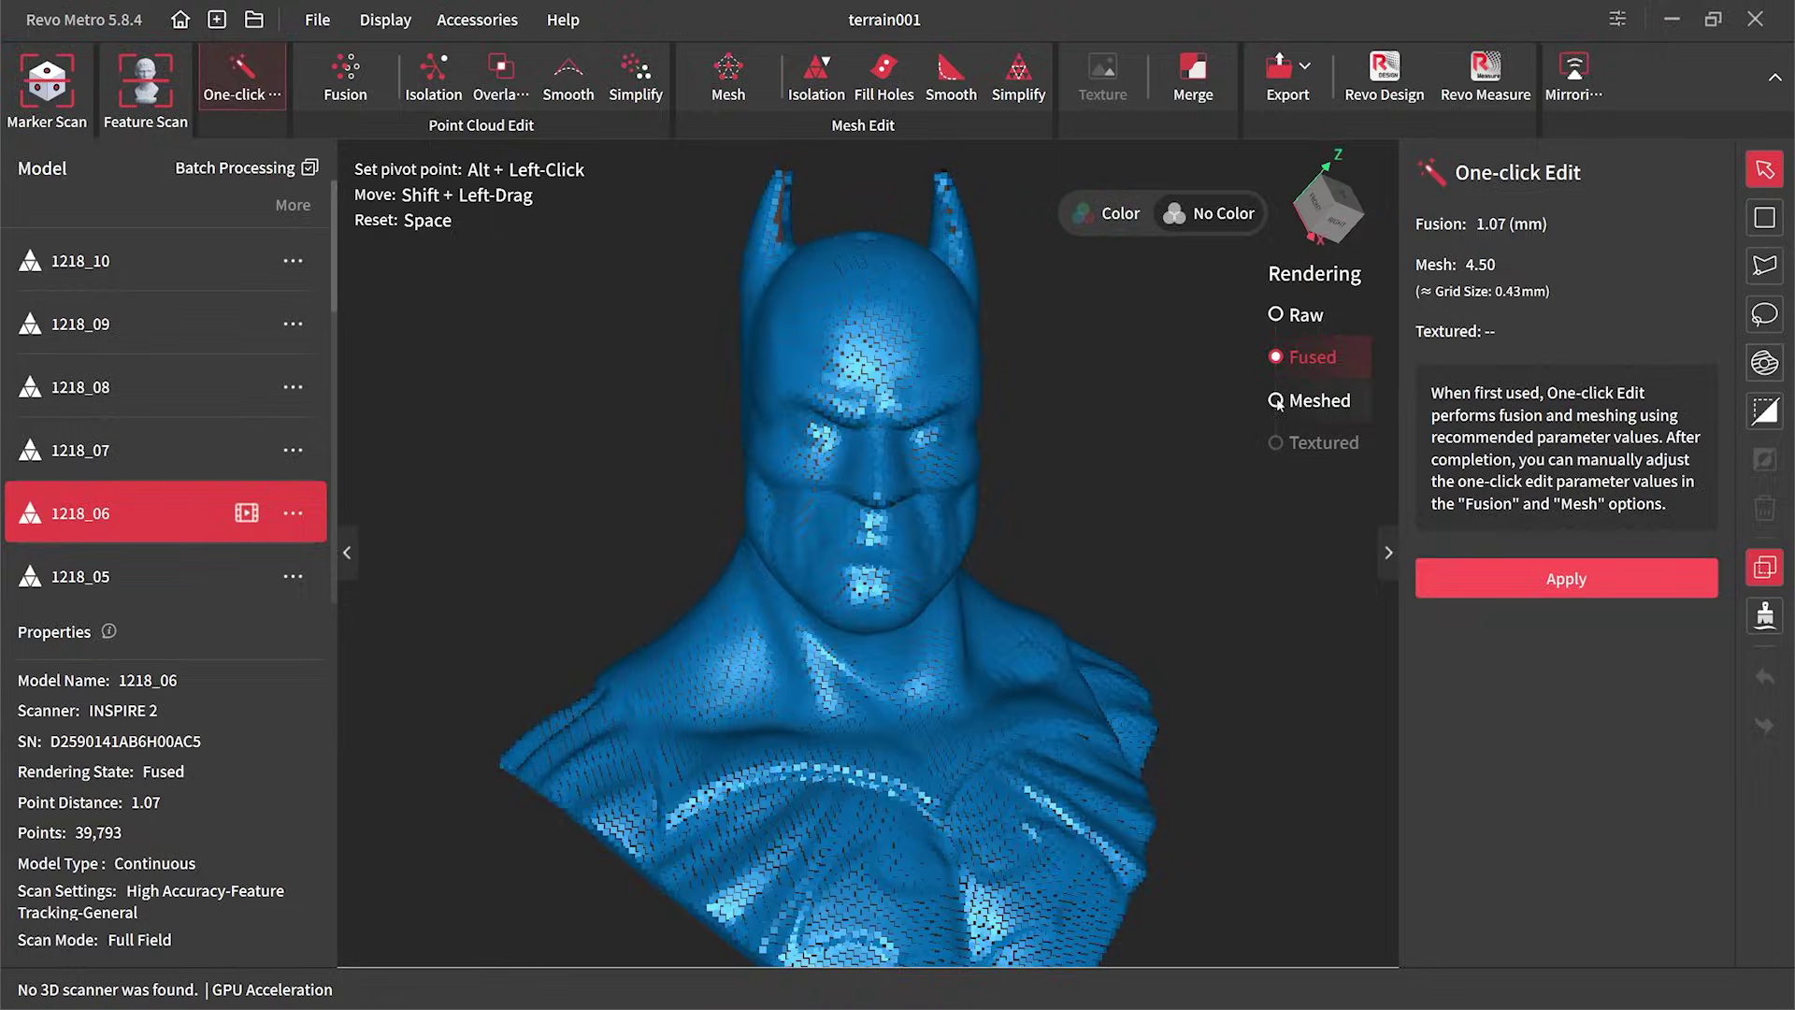
{"action": "left_click", "coordinate": [1277, 402]}
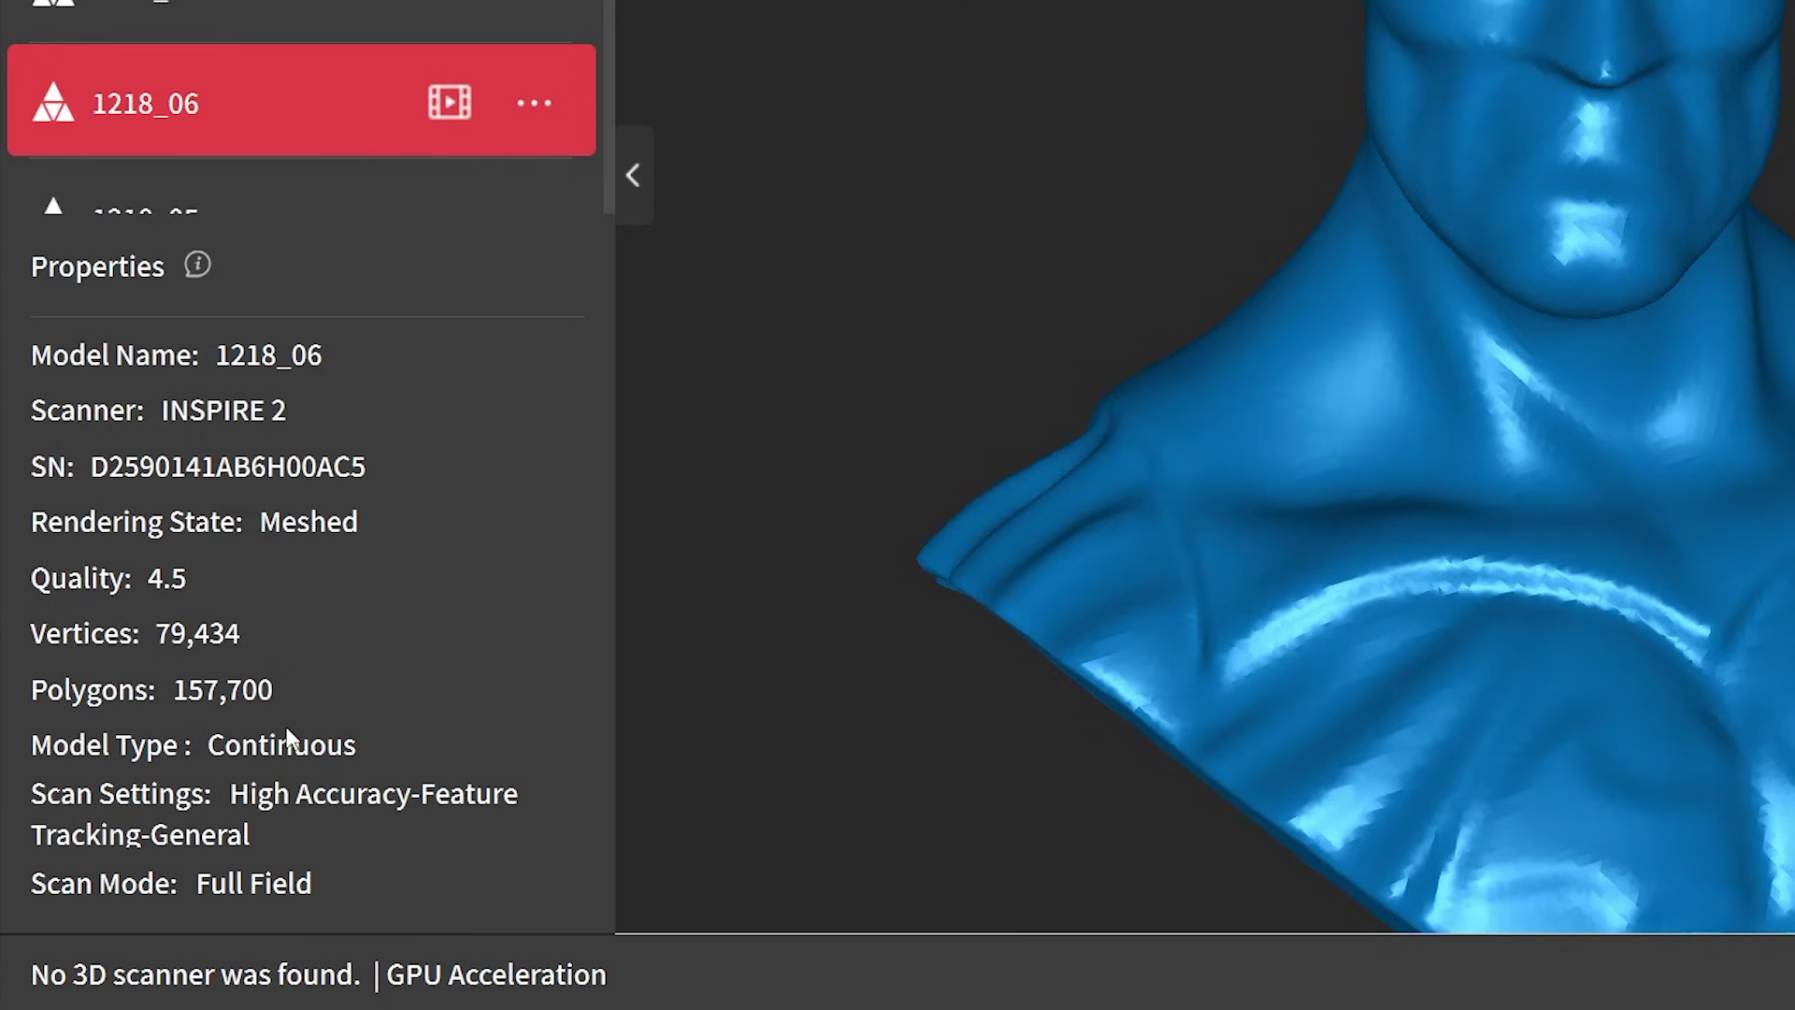
{"action": "left_click_drag", "start_coordinate": [958, 478], "coordinate": [1018, 483]}
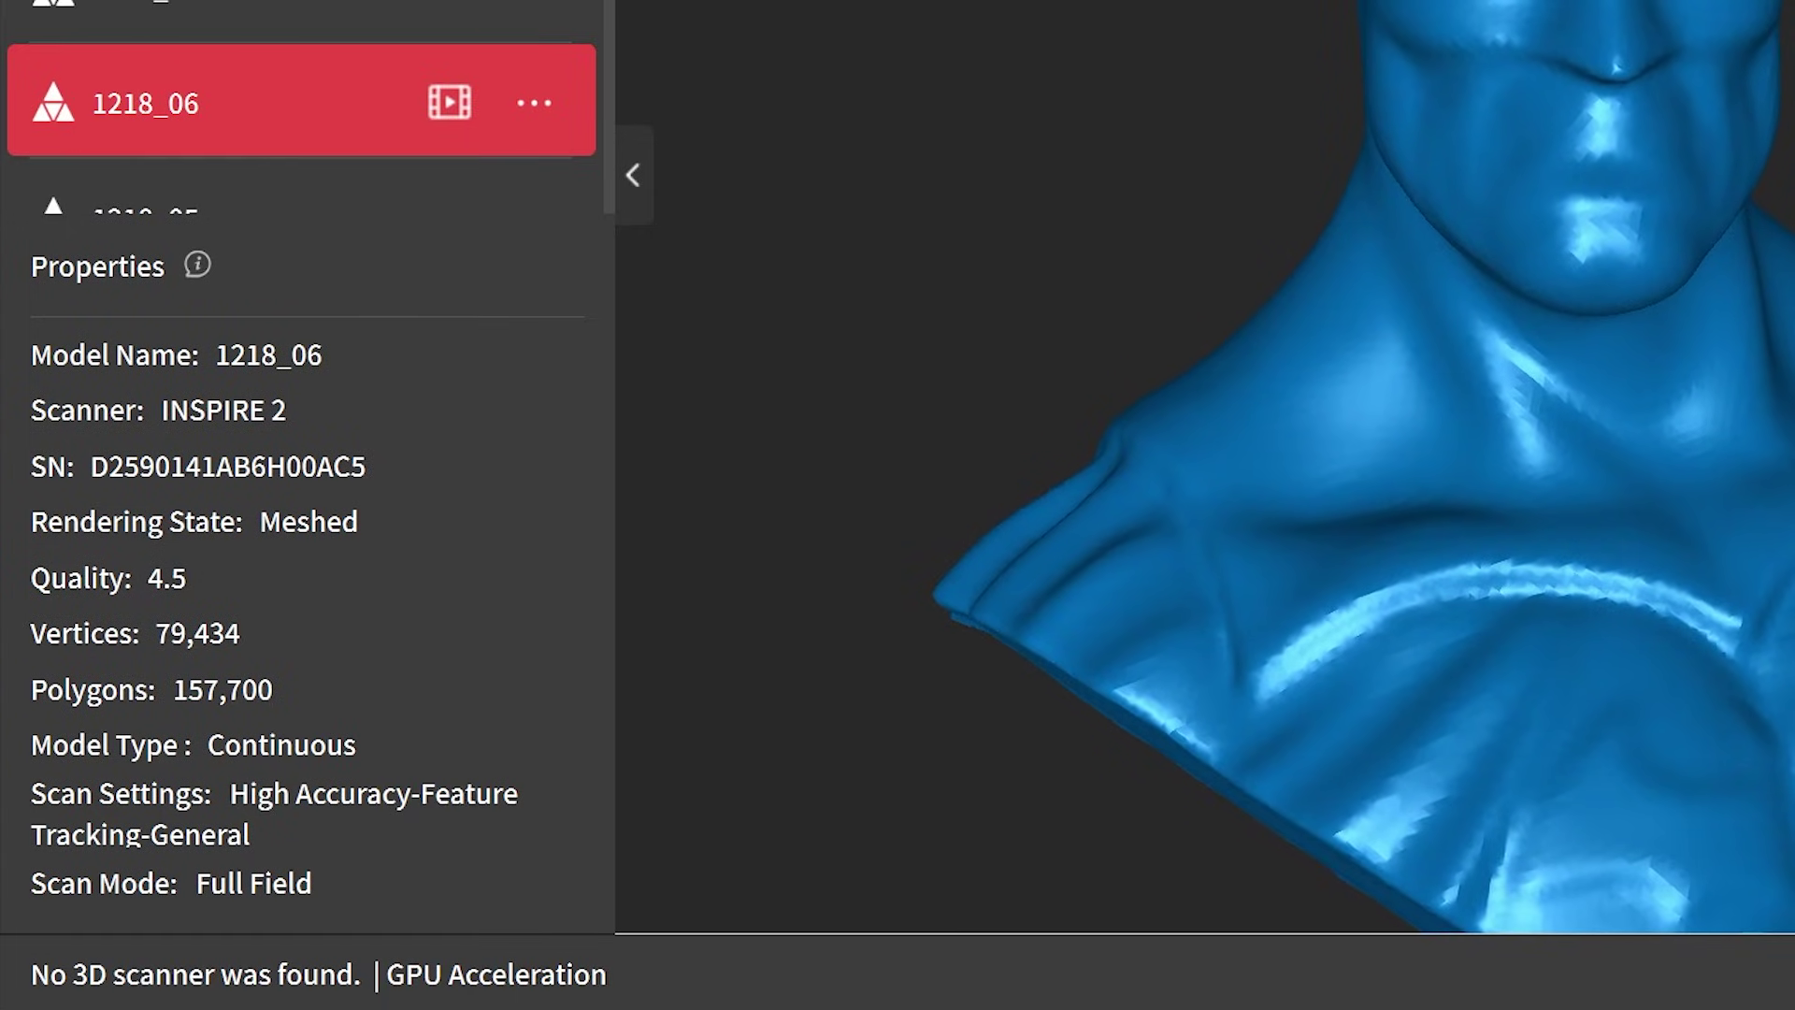
{"action": "left_click_drag", "start_coordinate": [1777, 220], "coordinate": [1794, 234]}
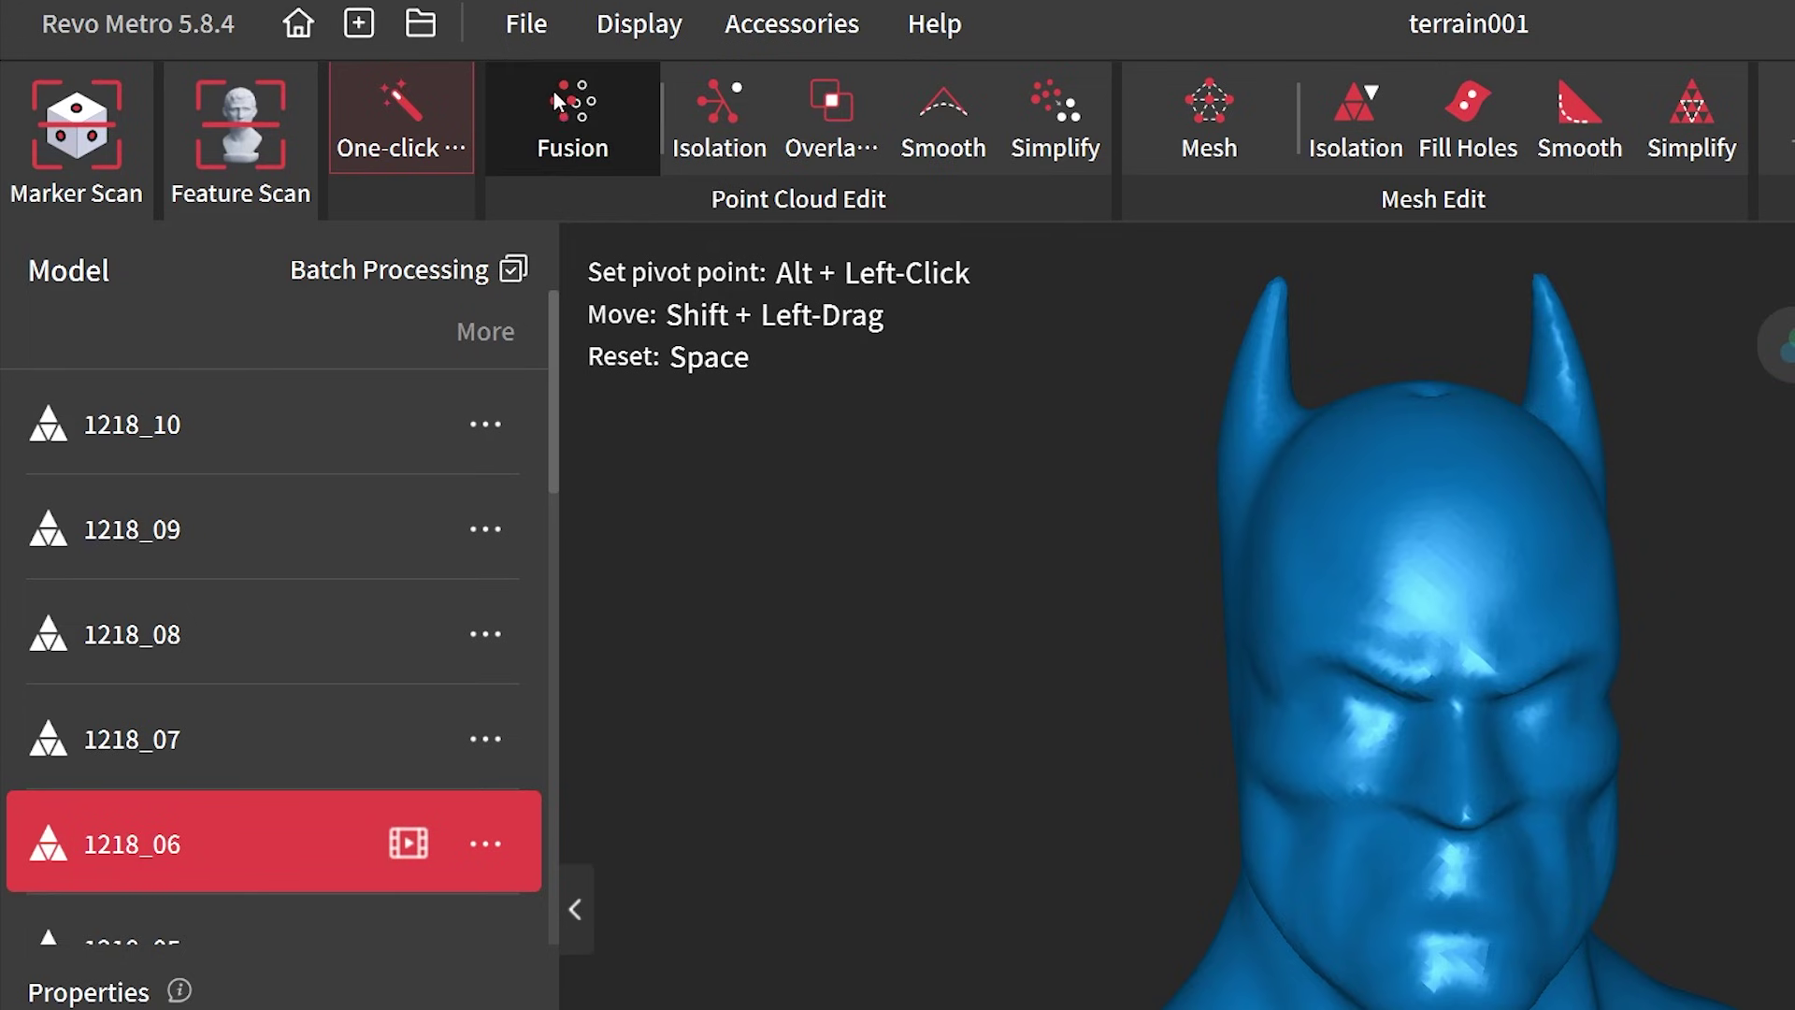
Set the fusion point distance to 0.10 mm and the mesh quality to 8.0.
{"action": "left_click", "coordinate": [567, 120]}
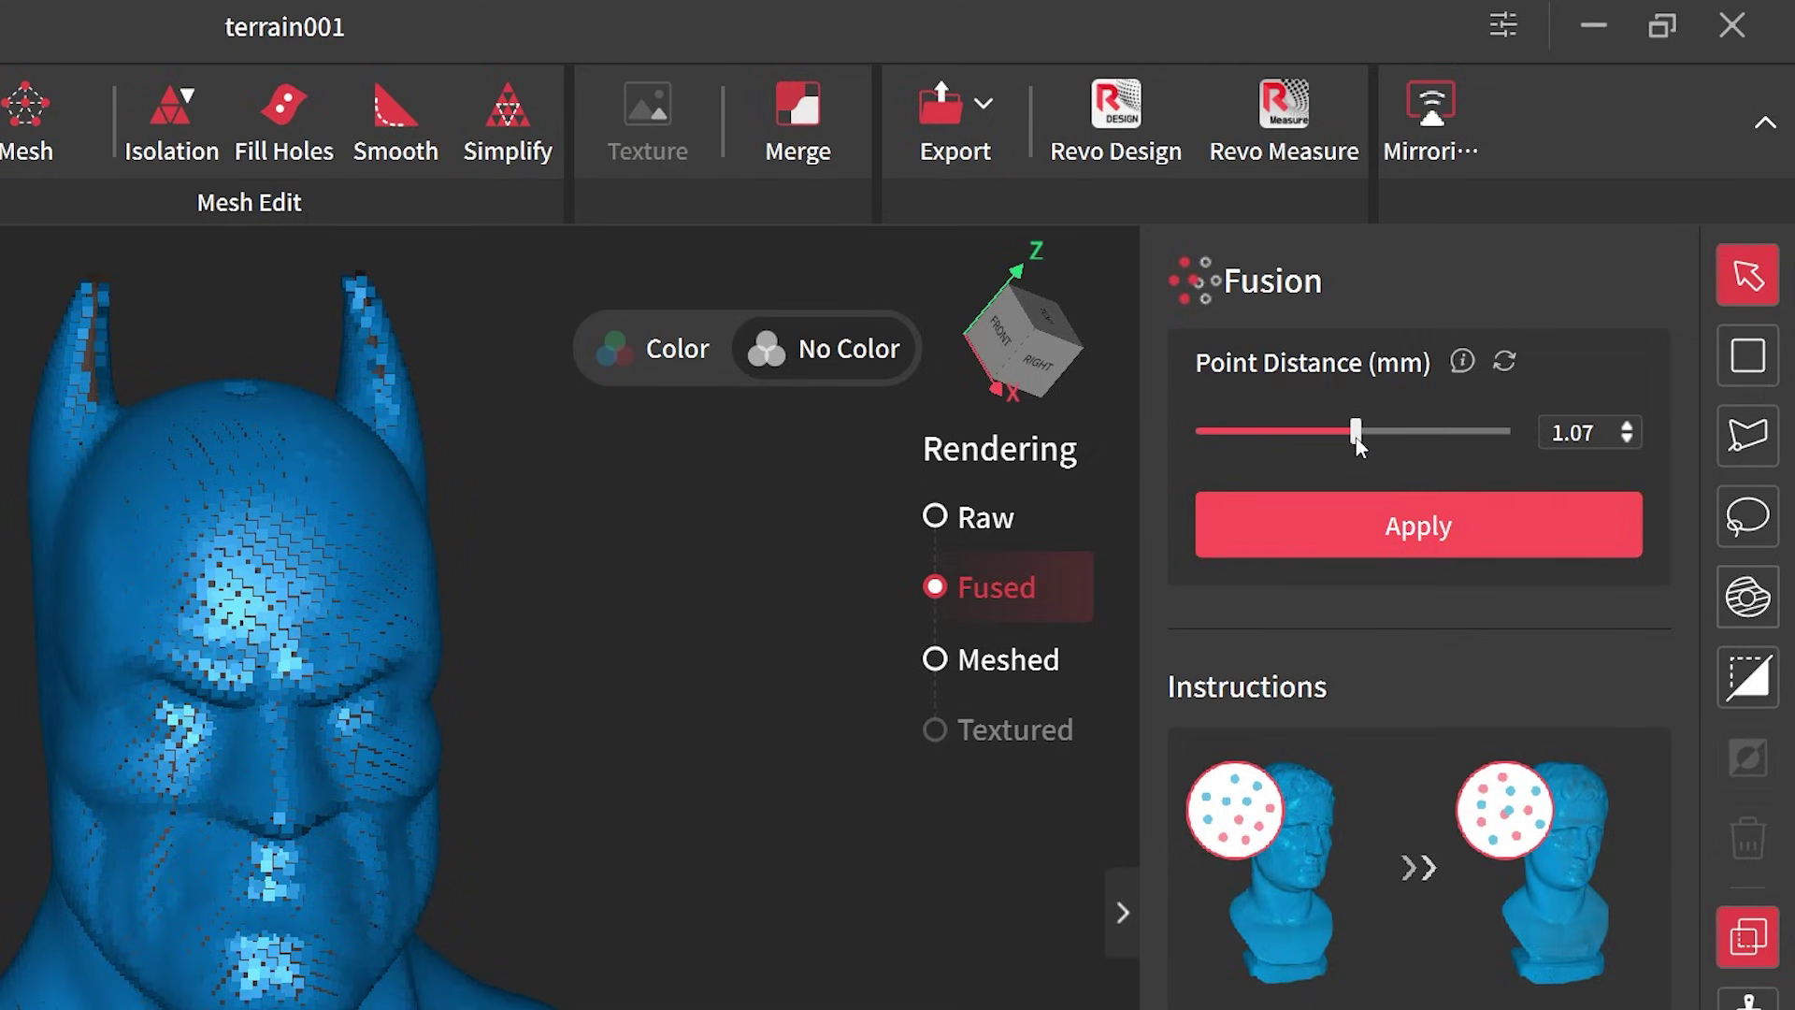
{"action": "left_click_drag", "start_coordinate": [1355, 438], "coordinate": [1349, 439]}
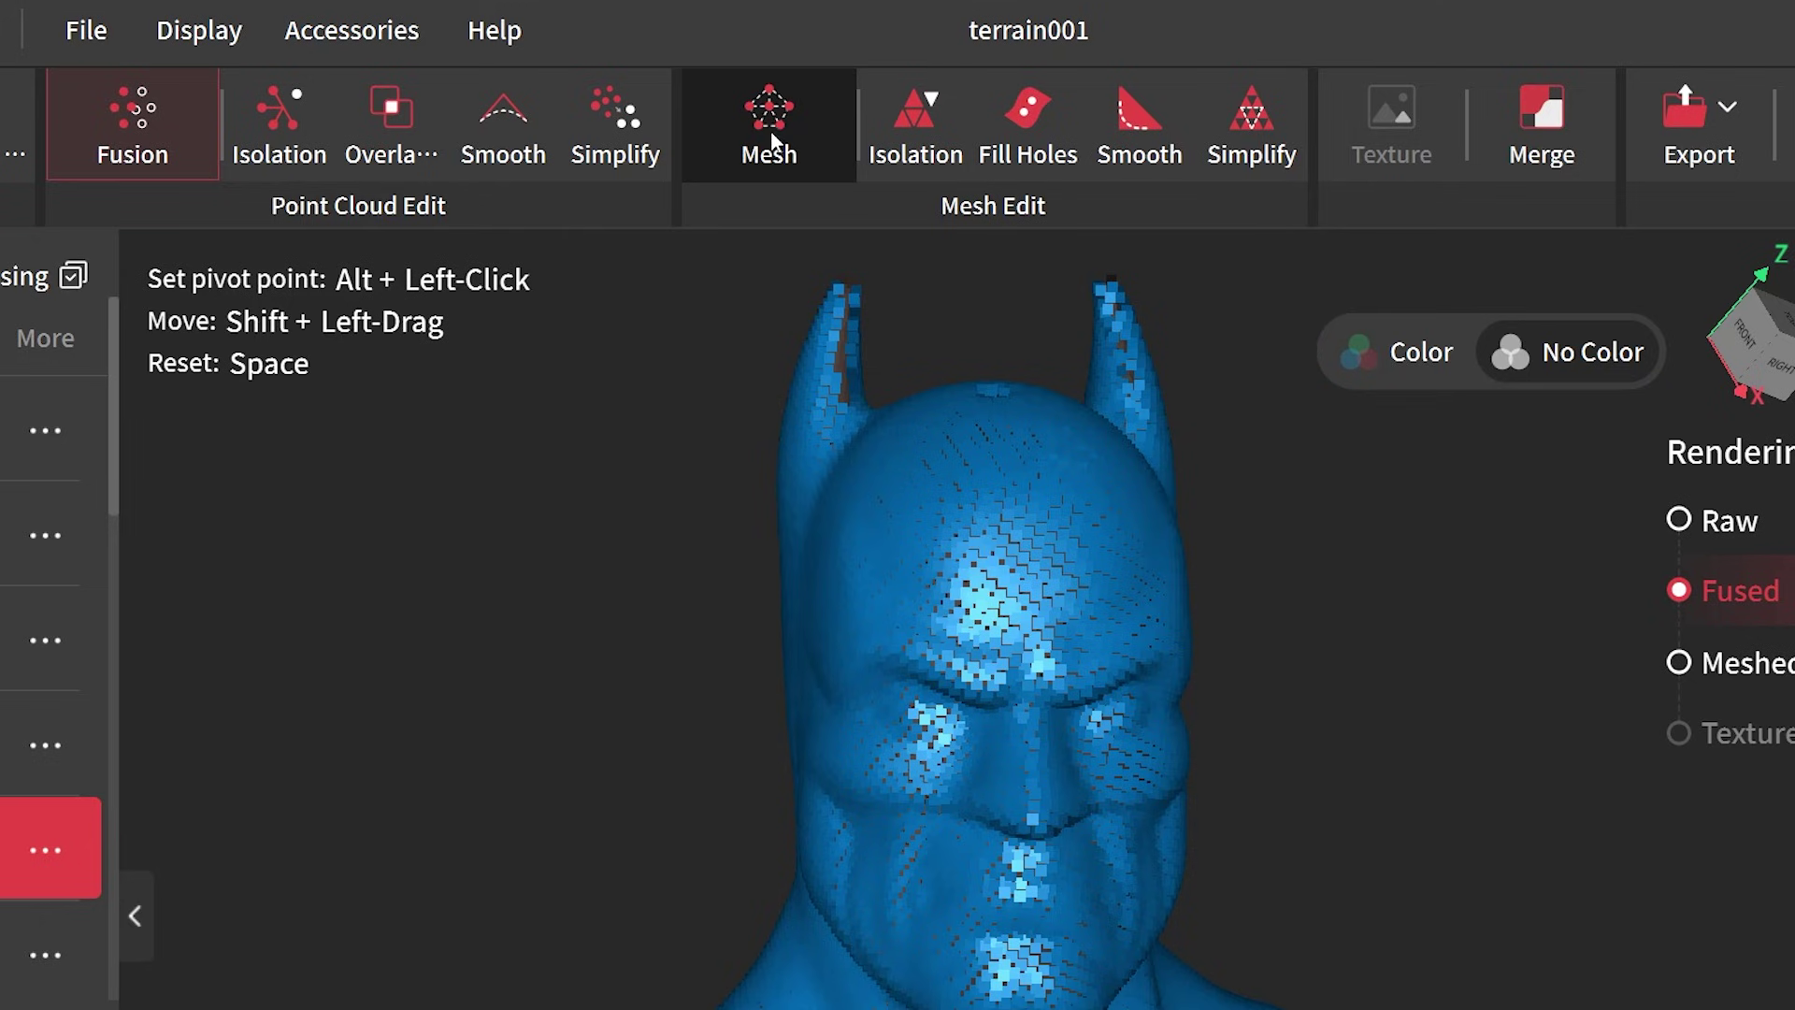
{"action": "left_click", "coordinate": [731, 84]}
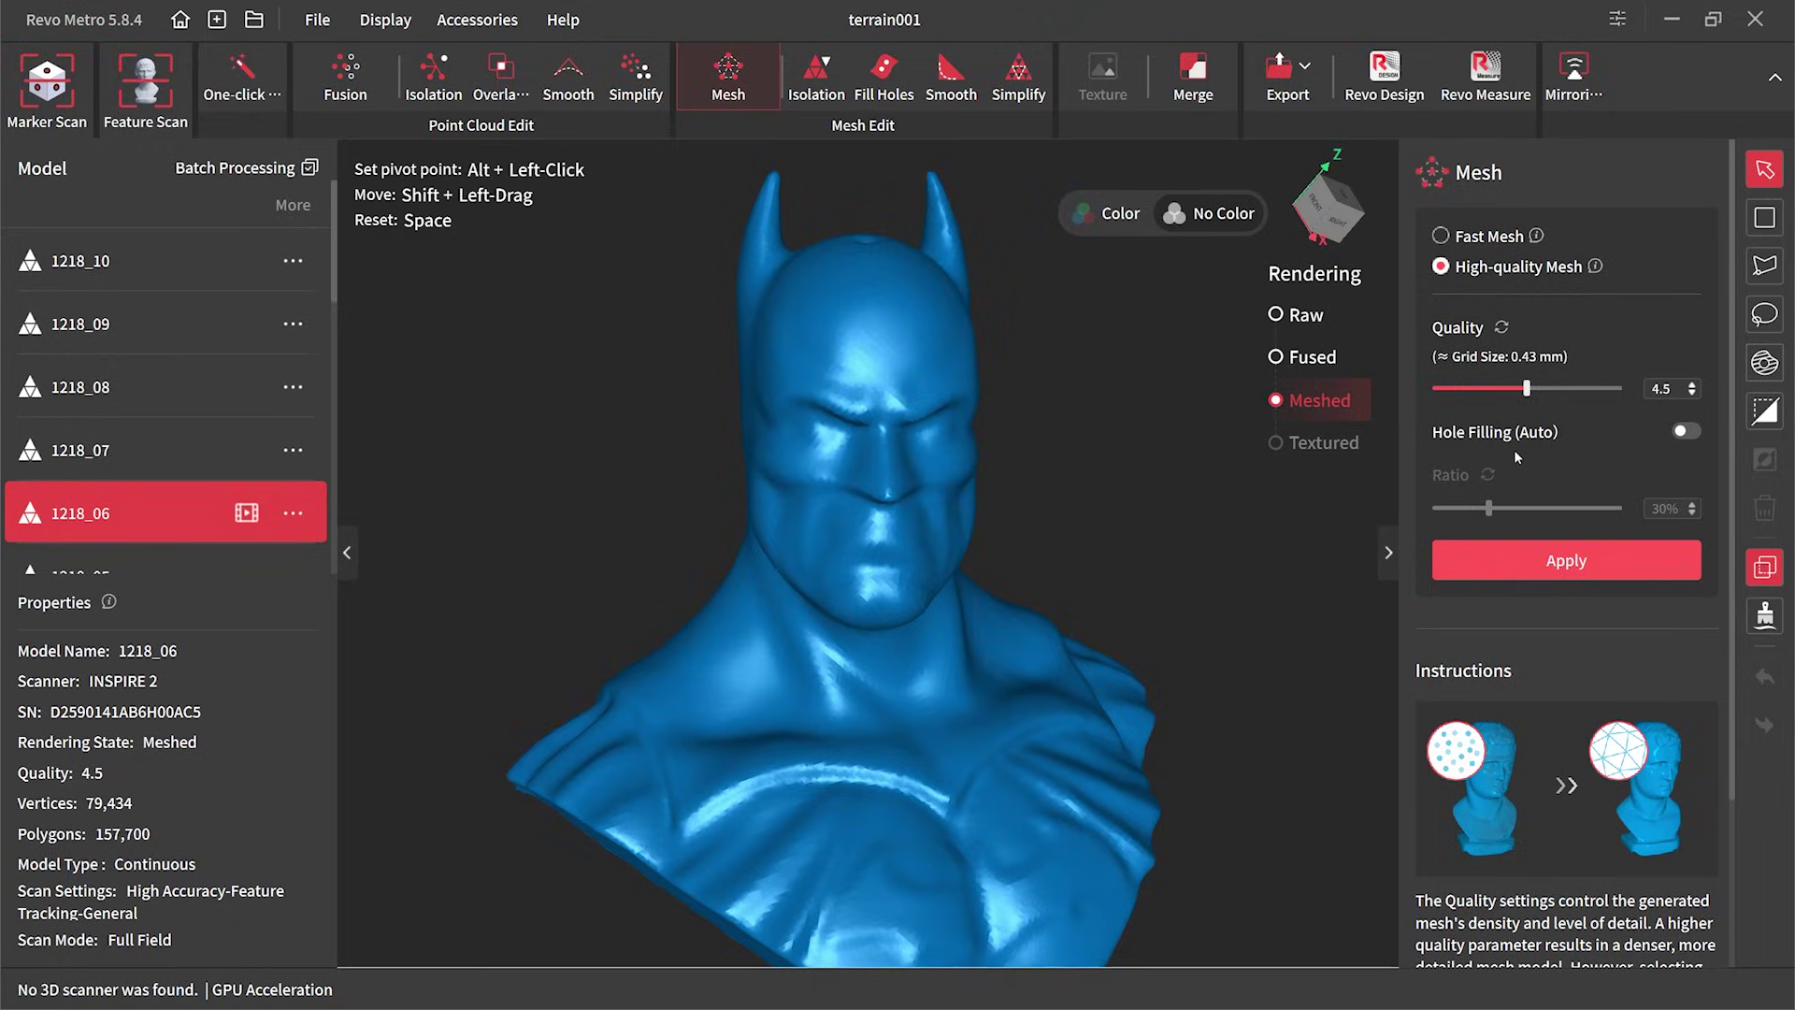
{"action": "left_click", "coordinate": [1544, 390]}
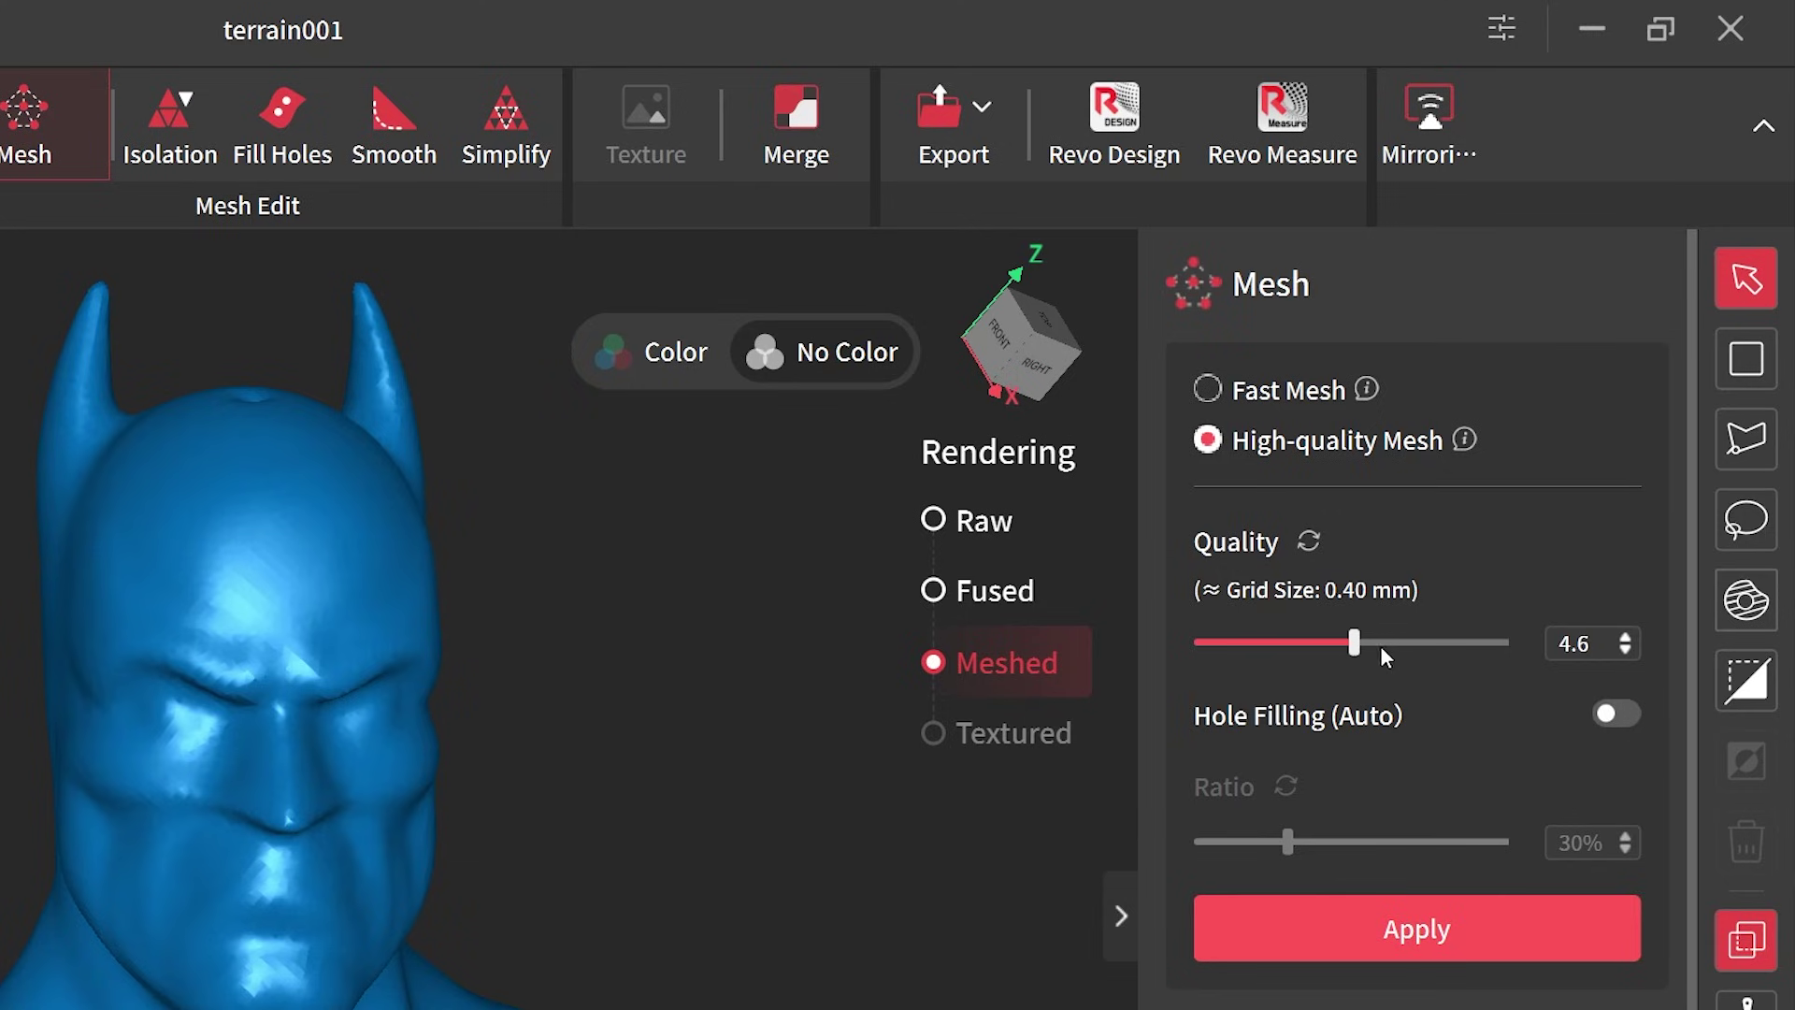
{"action": "left_click", "coordinate": [1503, 643]}
{"action": "left_click", "coordinate": [1506, 646]}
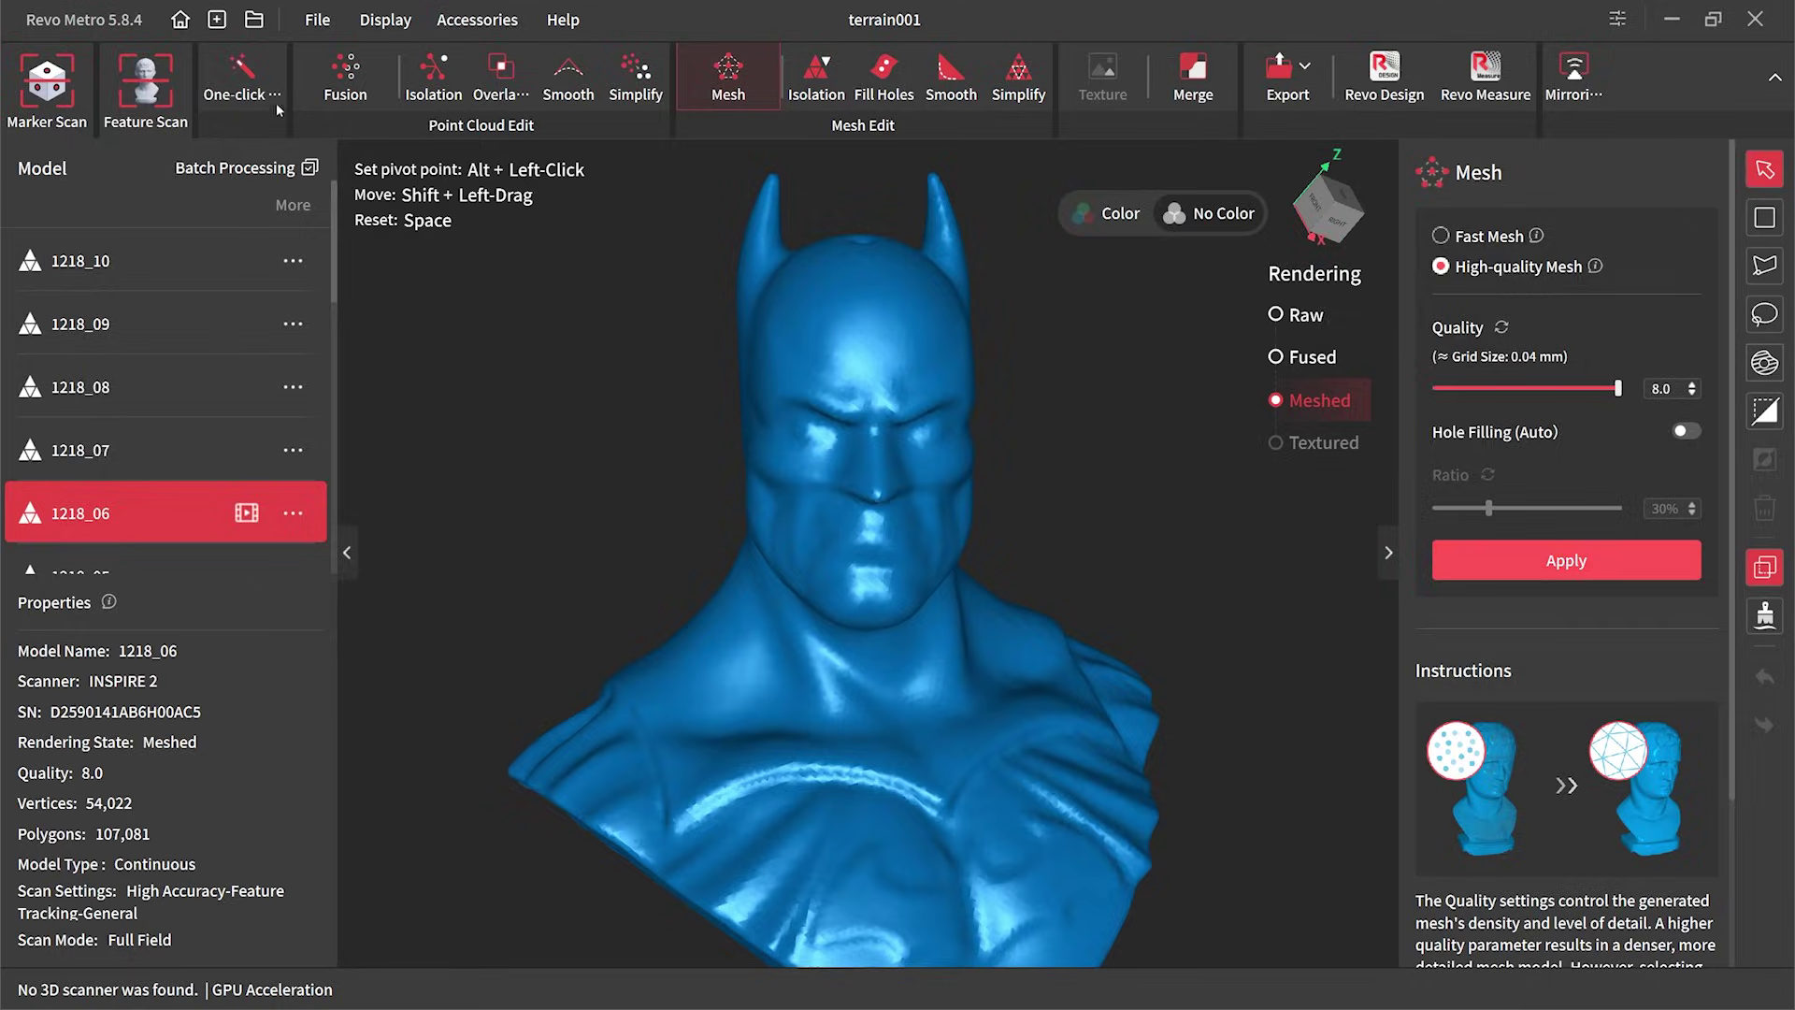
Rerun One-click Edit with the finer settings, producing 12,274,086 polygons, and view the mesh from below.
{"action": "left_click", "coordinate": [238, 84]}
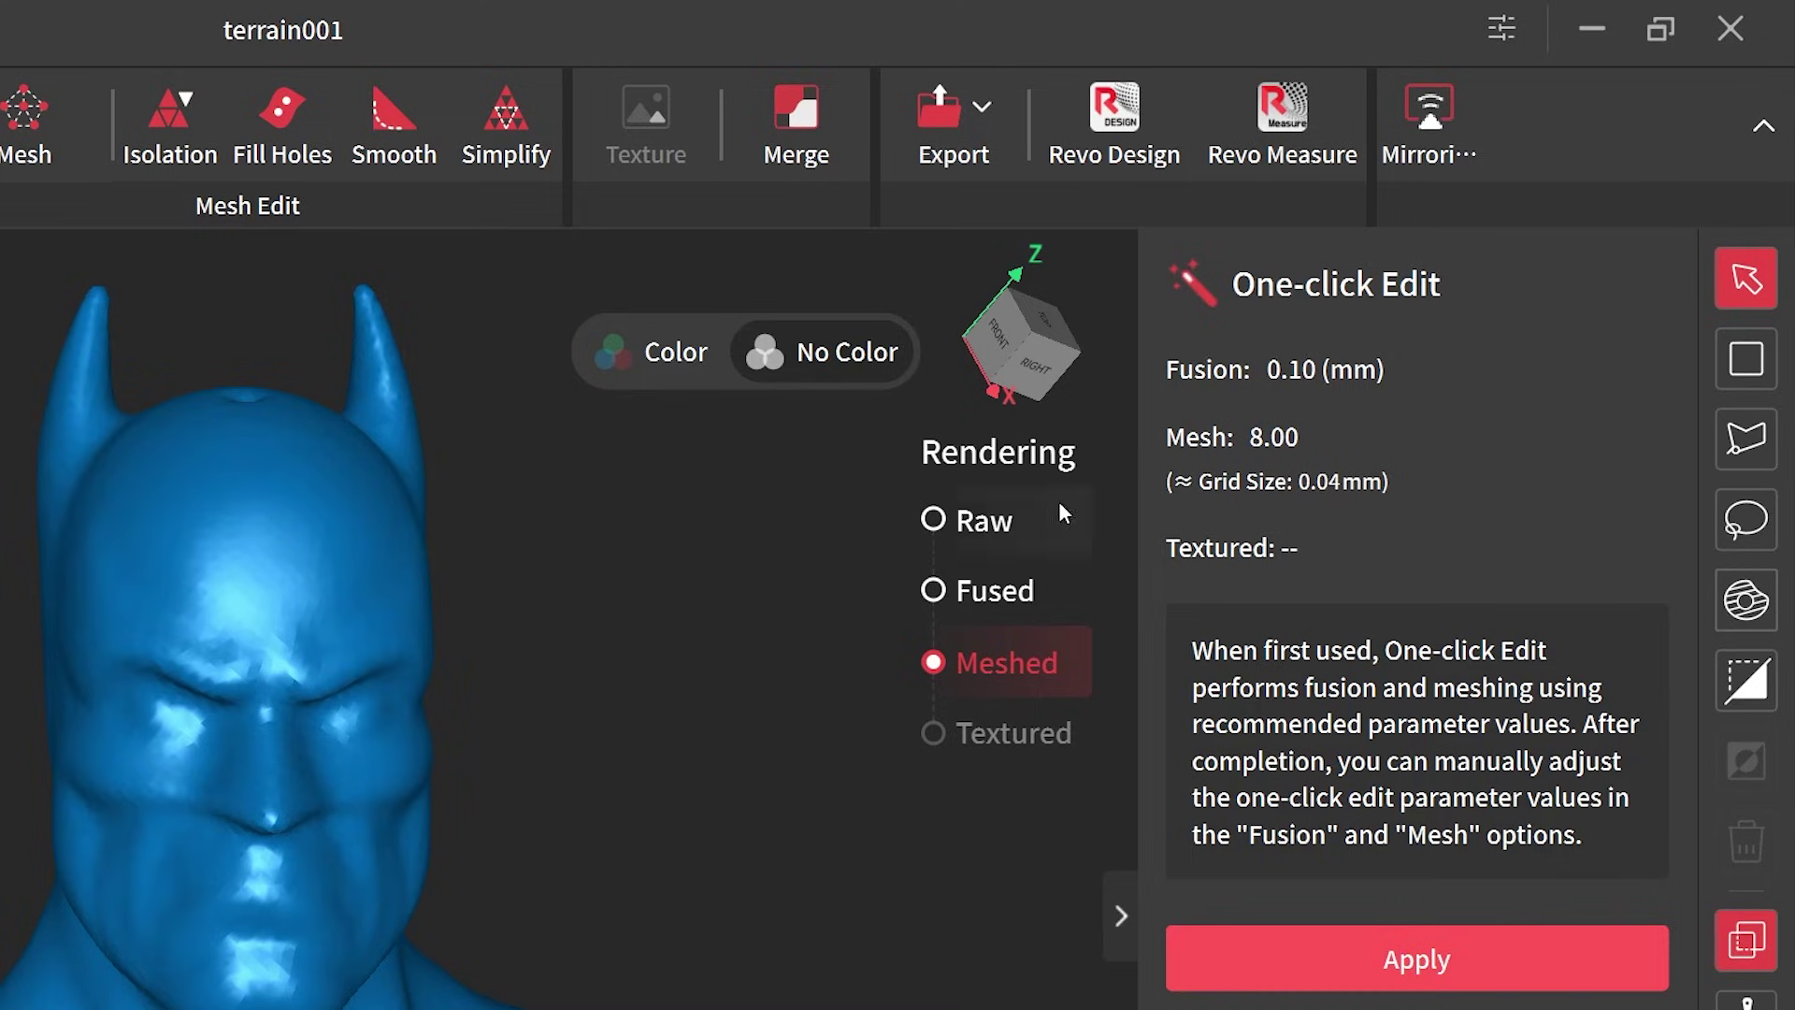
{"action": "left_click", "coordinate": [1423, 965]}
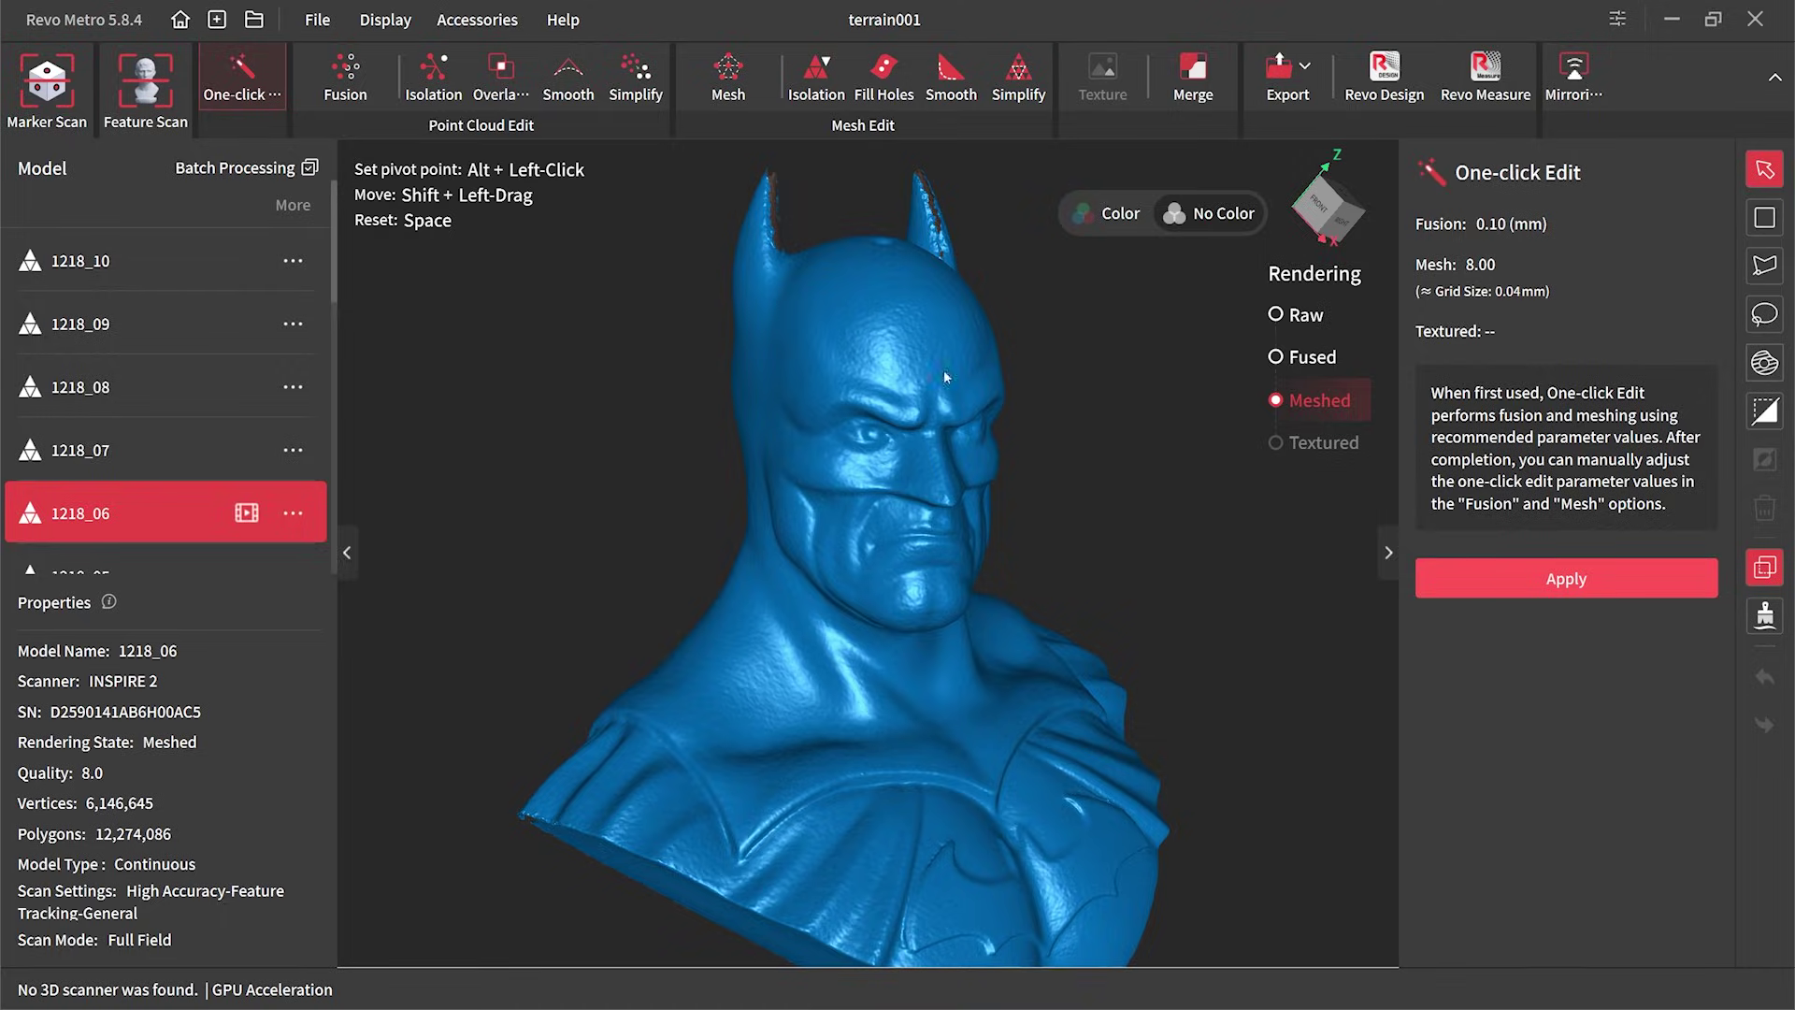
{"action": "left_click_drag", "start_coordinate": [963, 363], "coordinate": [930, 547]}
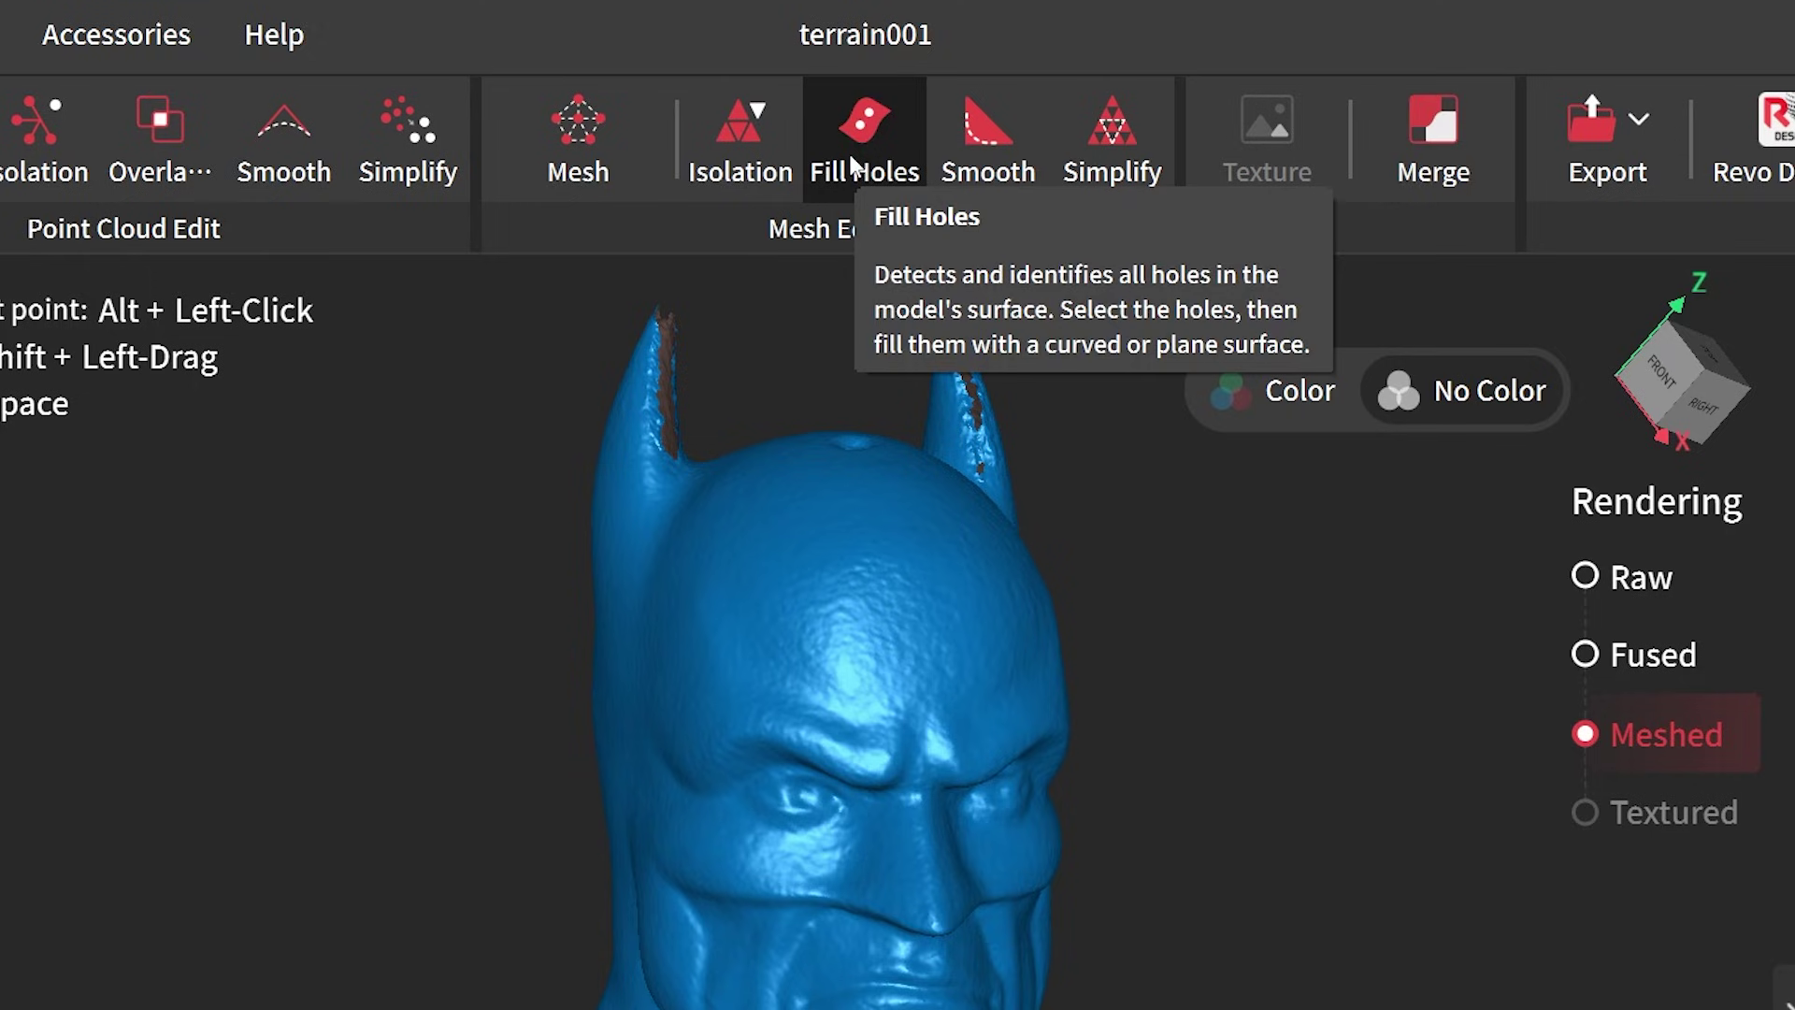
{"action": "left_click", "coordinate": [855, 168]}
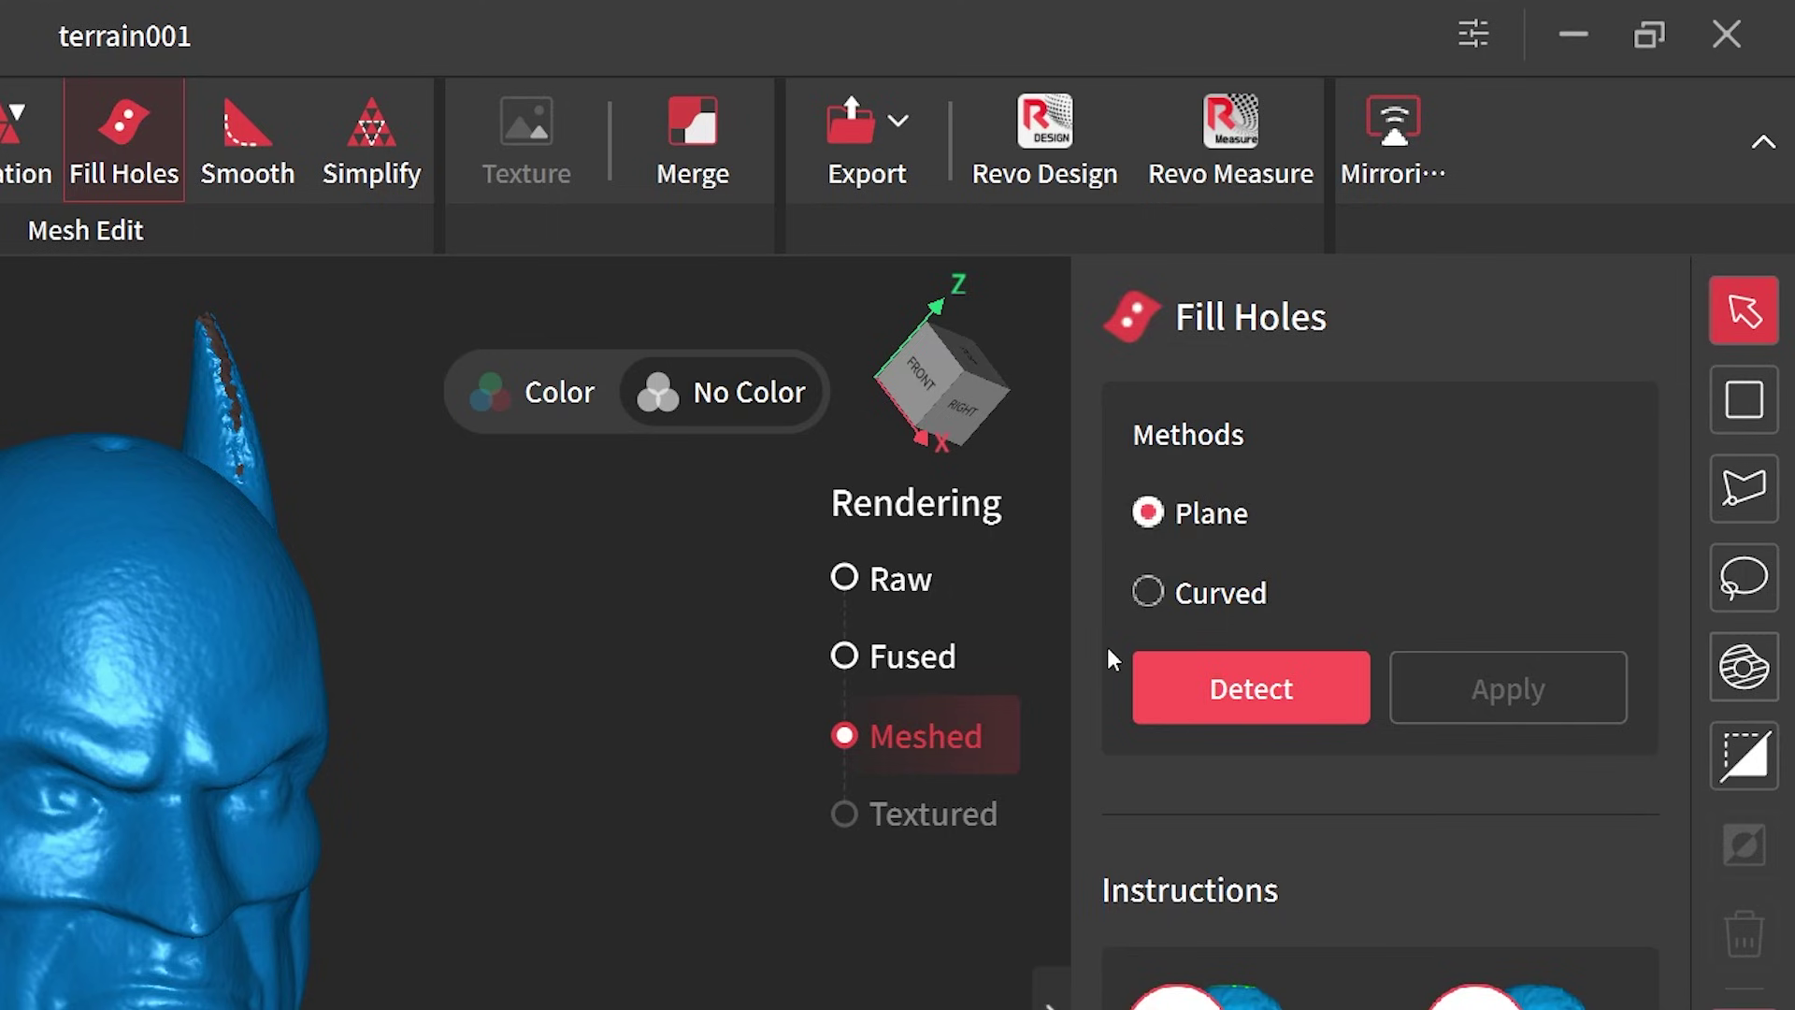
{"action": "left_click", "coordinate": [1150, 592]}
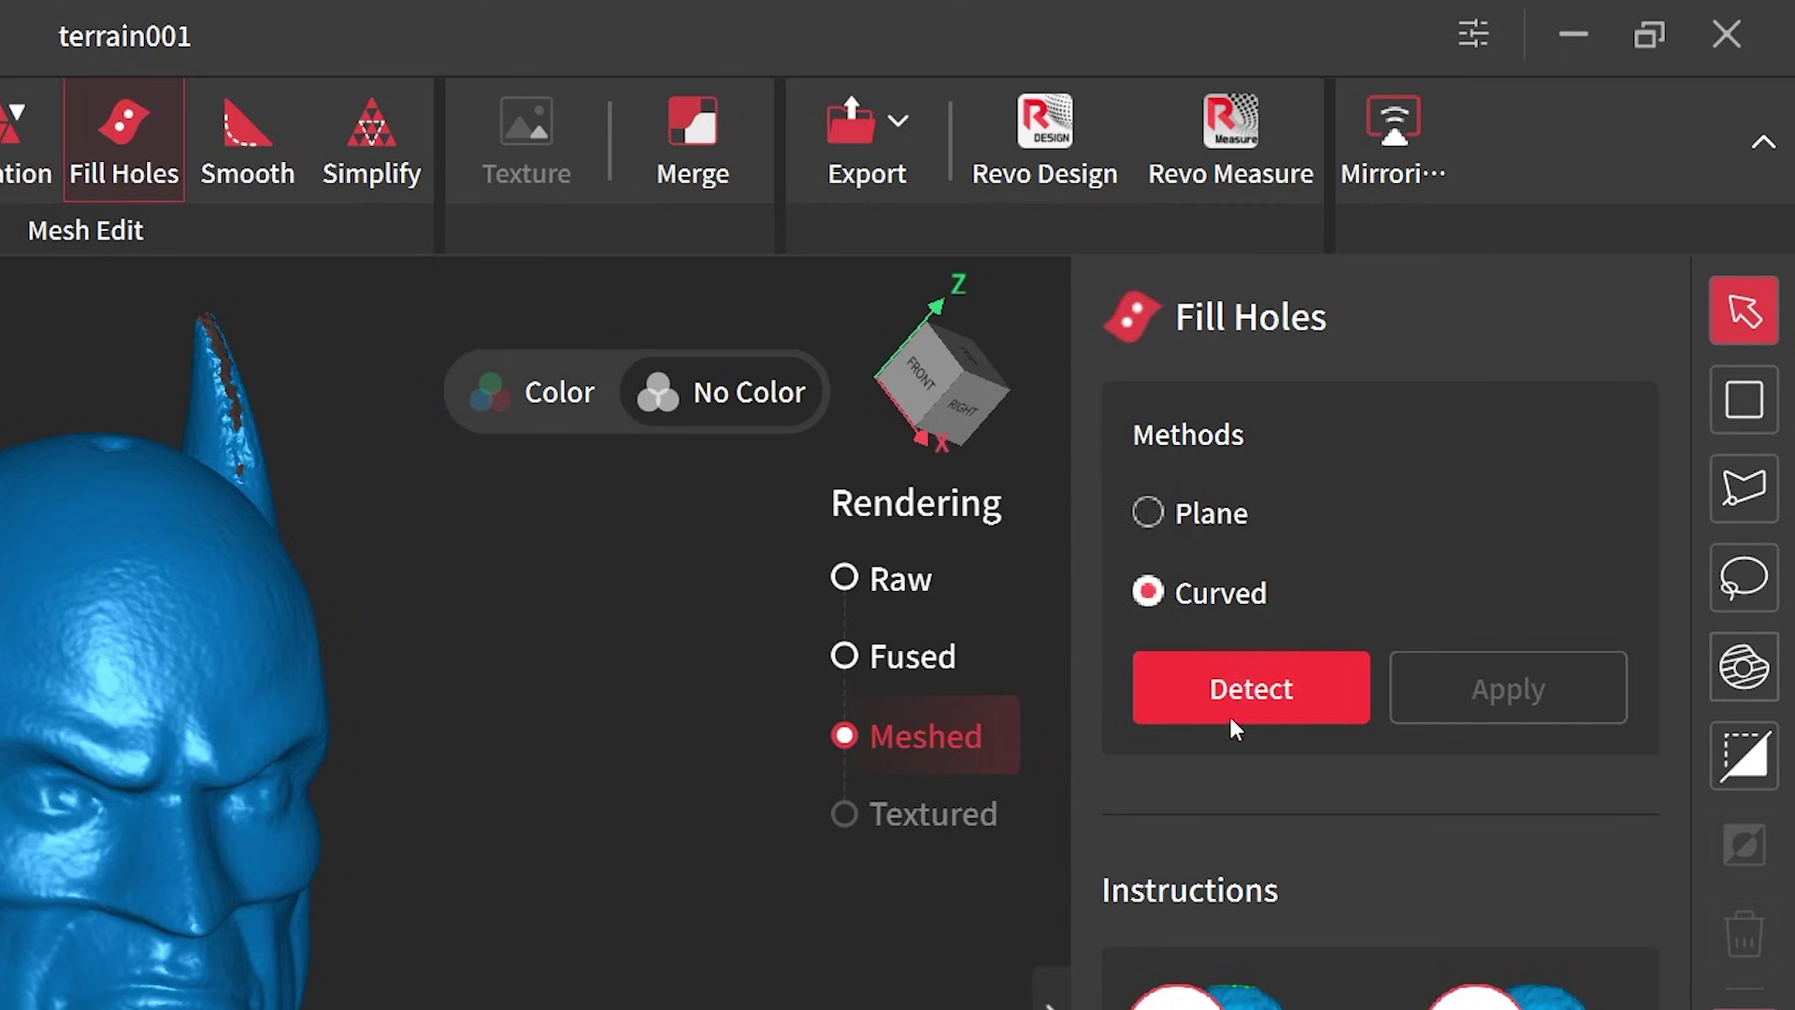
{"action": "left_click", "coordinate": [1236, 688]}
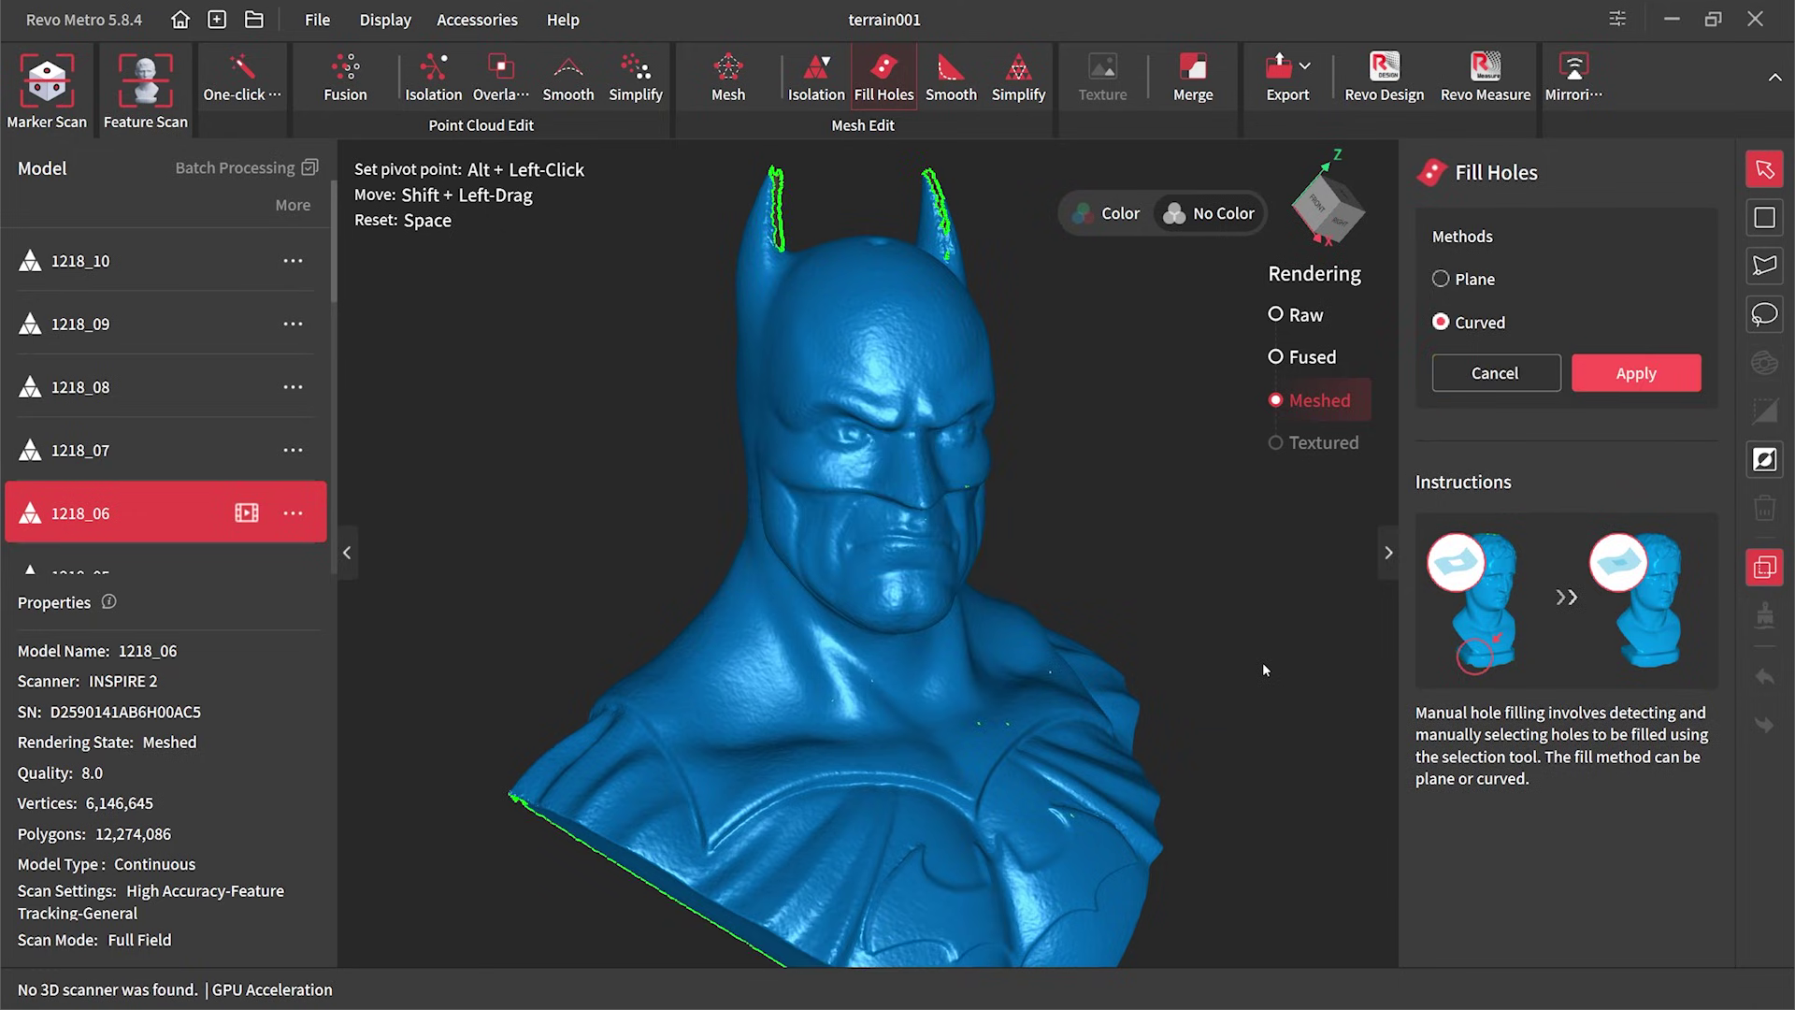
{"action": "left_click_drag", "start_coordinate": [1190, 597], "coordinate": [922, 600]}
{"action": "left_click", "coordinate": [930, 310]}
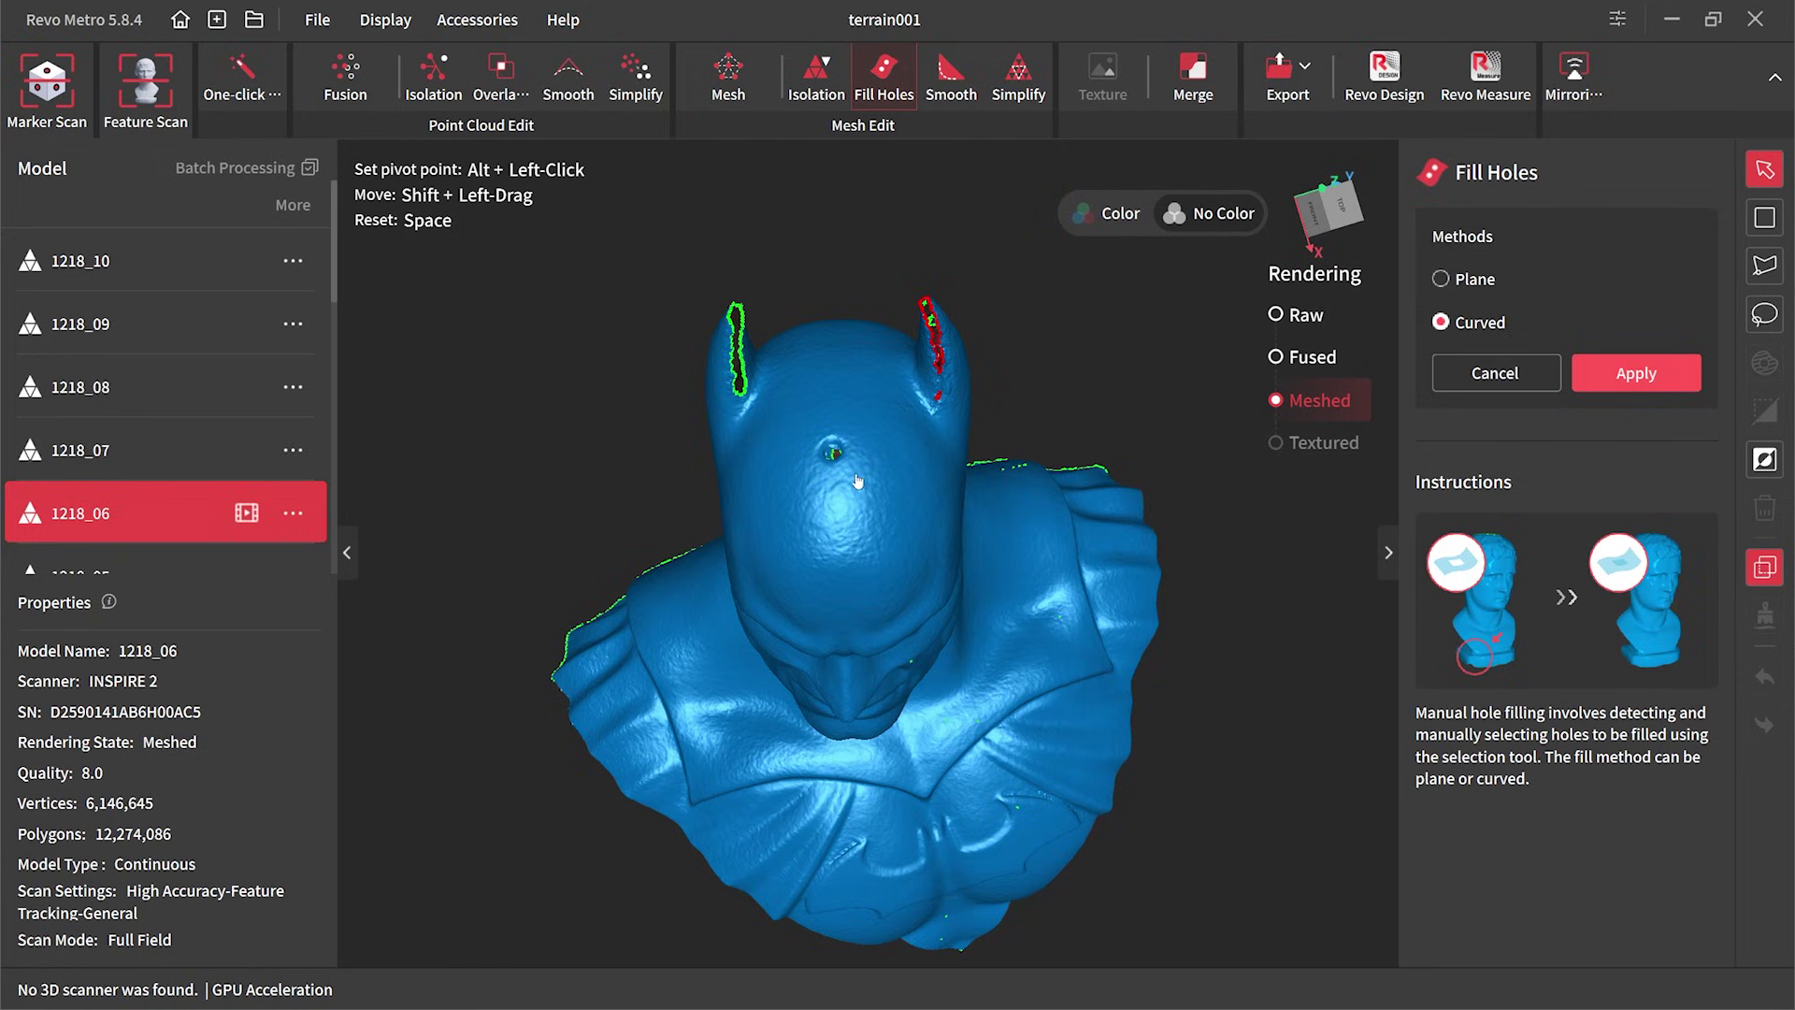
{"action": "left_click", "coordinate": [747, 358]}
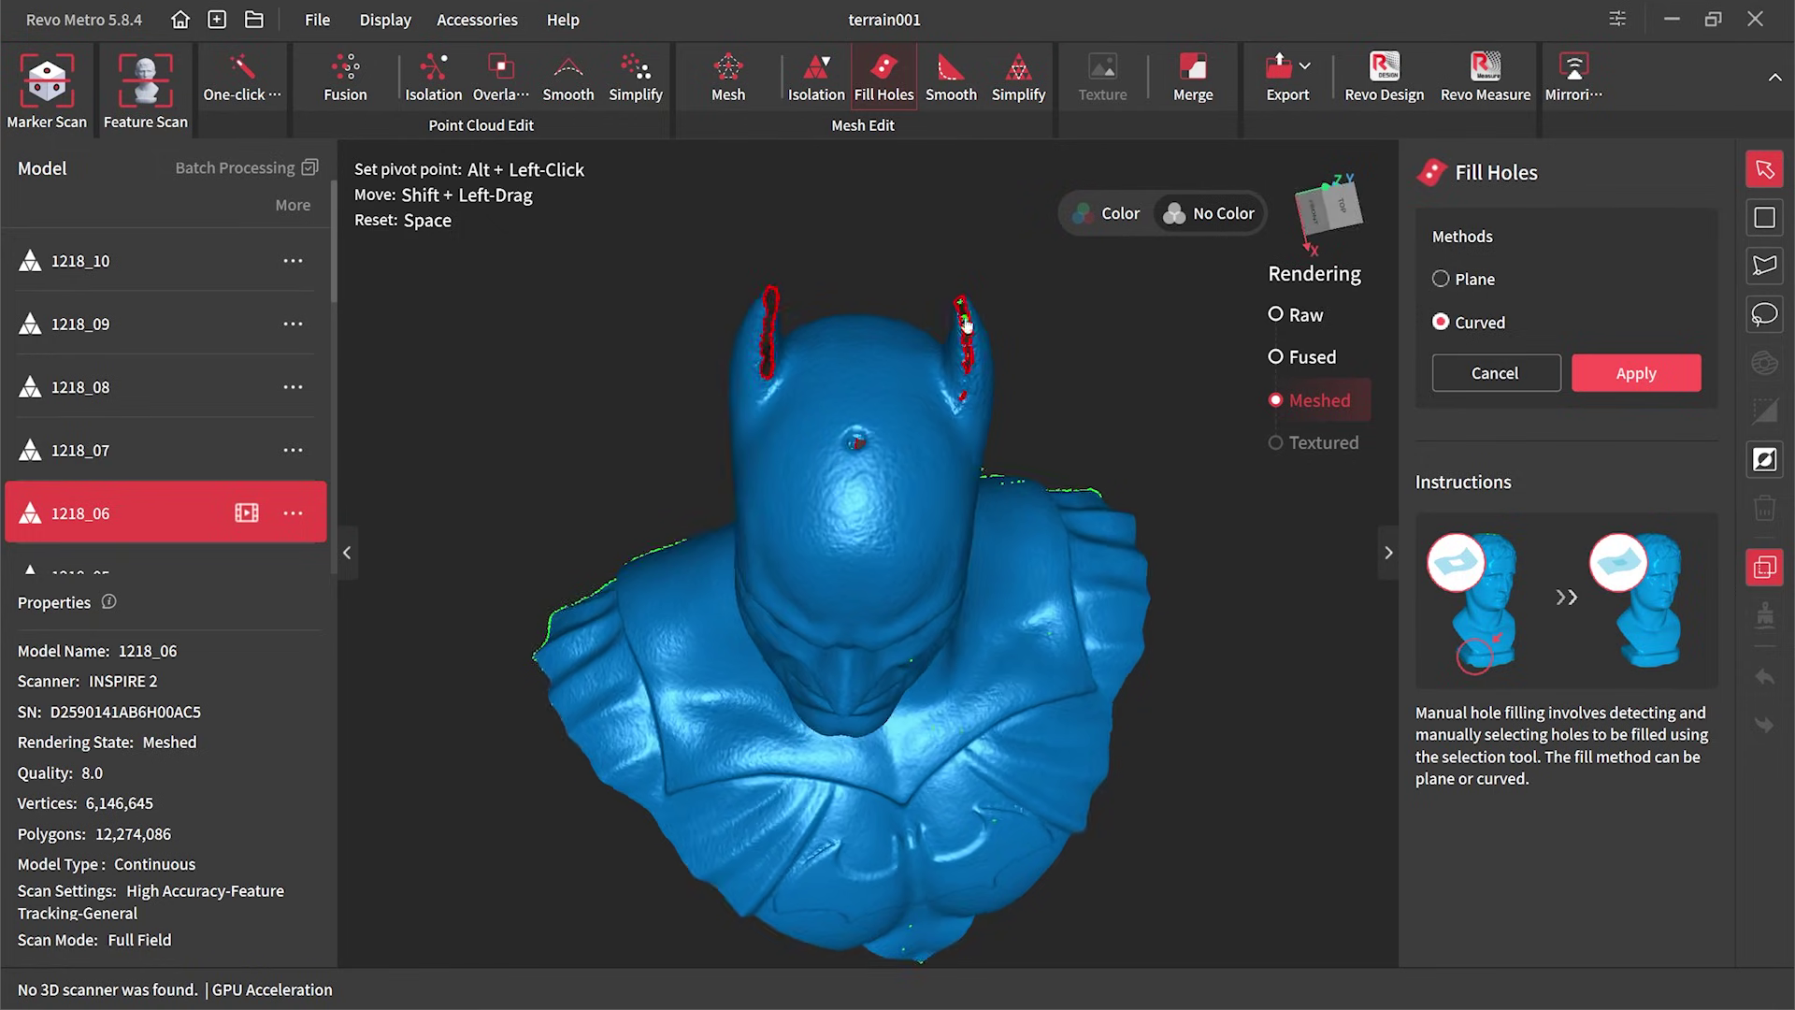
{"action": "left_click_drag", "start_coordinate": [747, 359], "coordinate": [855, 813]}
{"action": "left_click", "coordinate": [854, 812]}
{"action": "left_click_drag", "start_coordinate": [1085, 760], "coordinate": [1291, 693]}
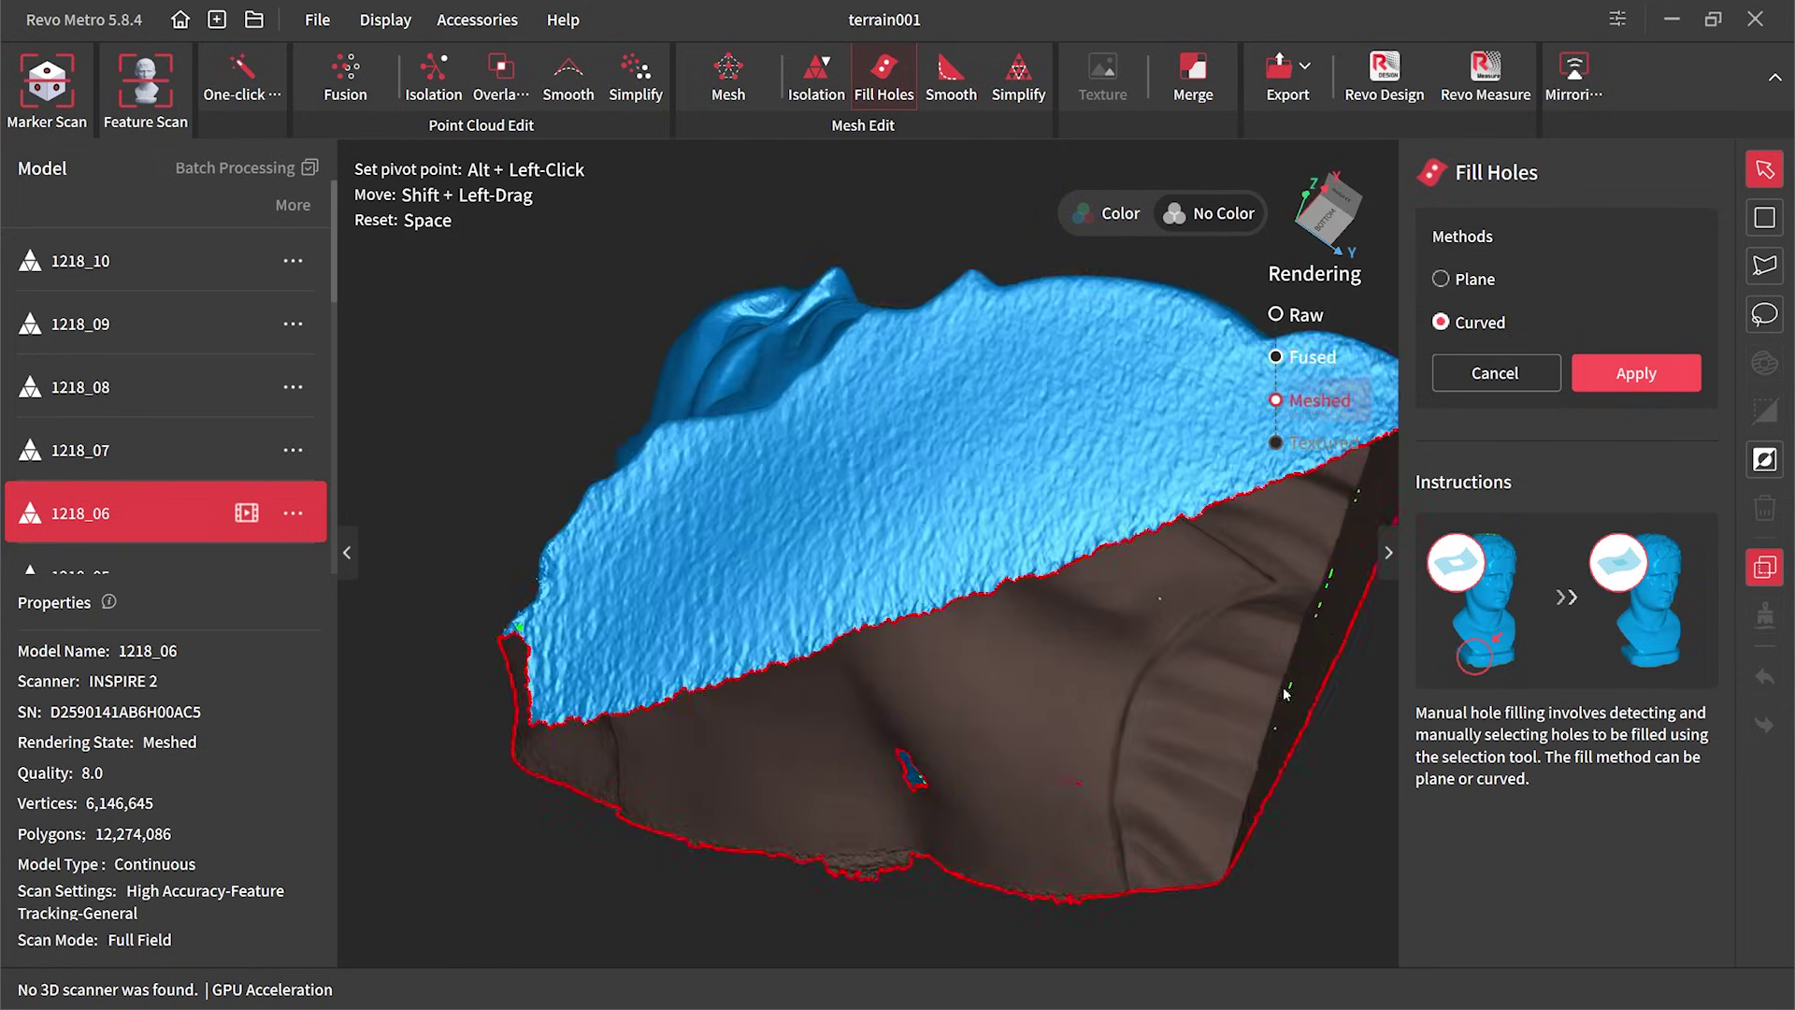
{"action": "left_click_drag", "start_coordinate": [1346, 585], "coordinate": [840, 641]}
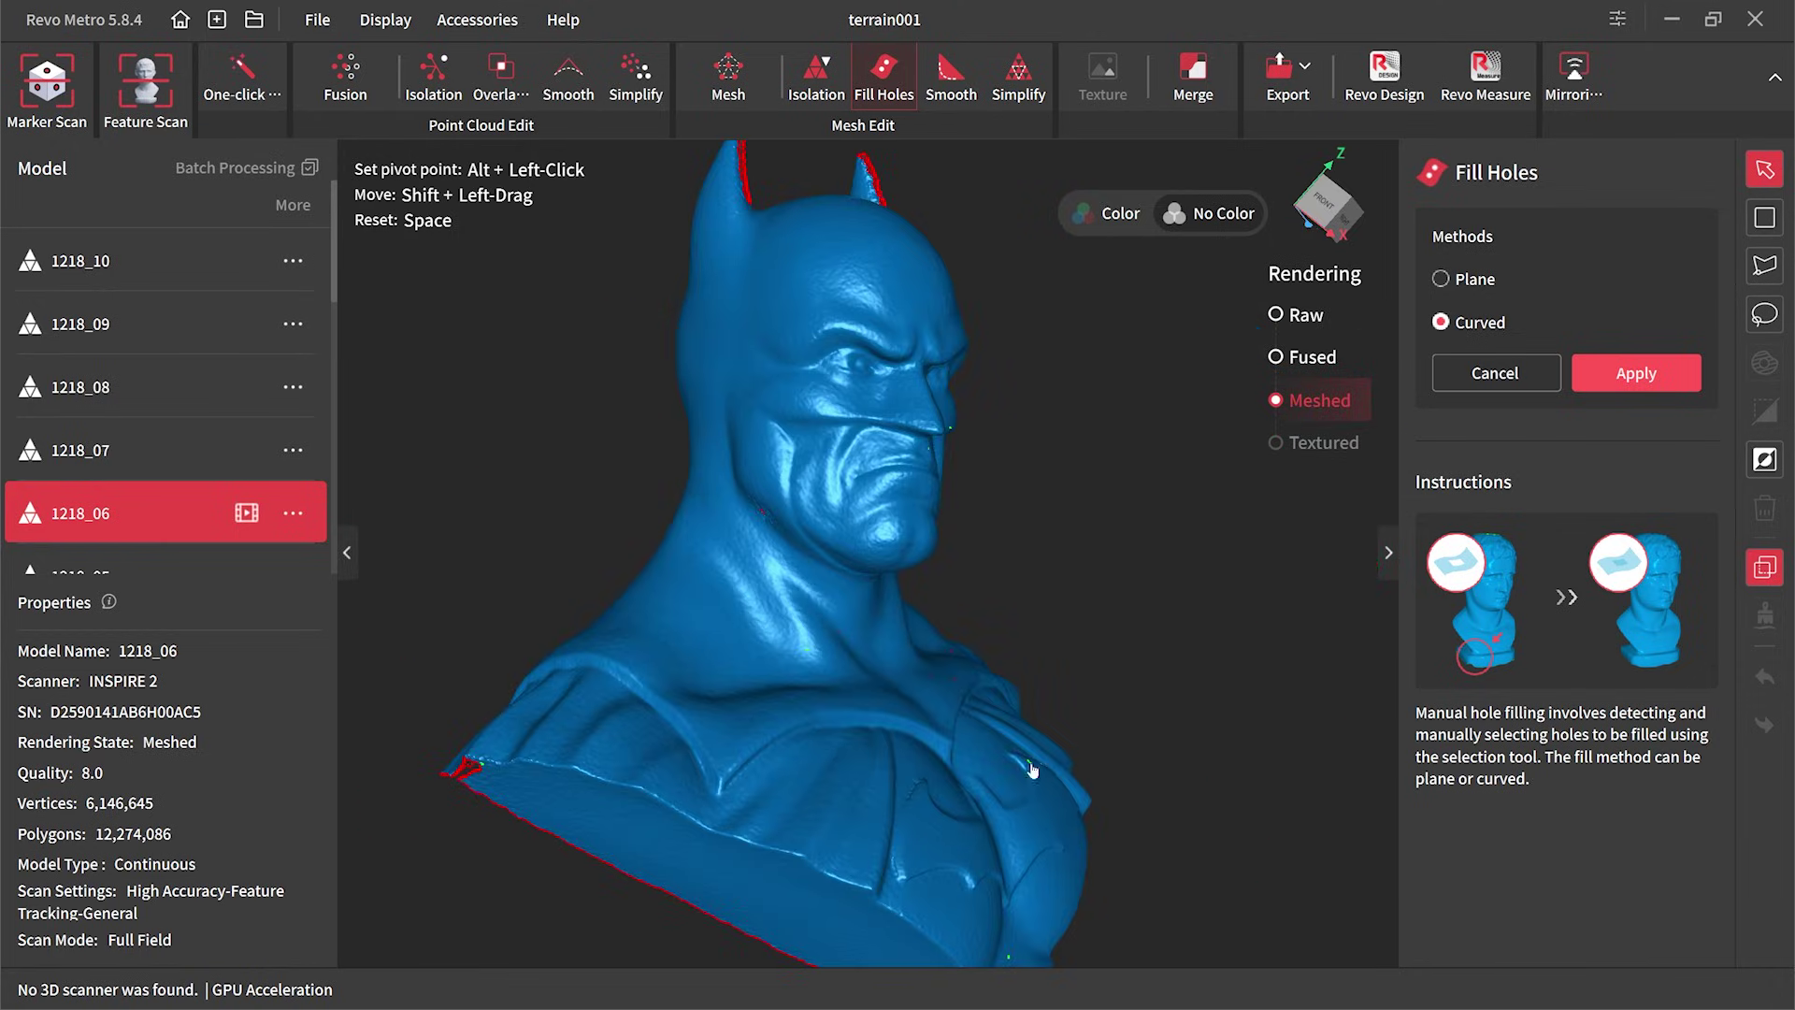
{"action": "left_click_drag", "start_coordinate": [1045, 766], "coordinate": [1047, 523]}
{"action": "left_click", "coordinate": [1636, 374]}
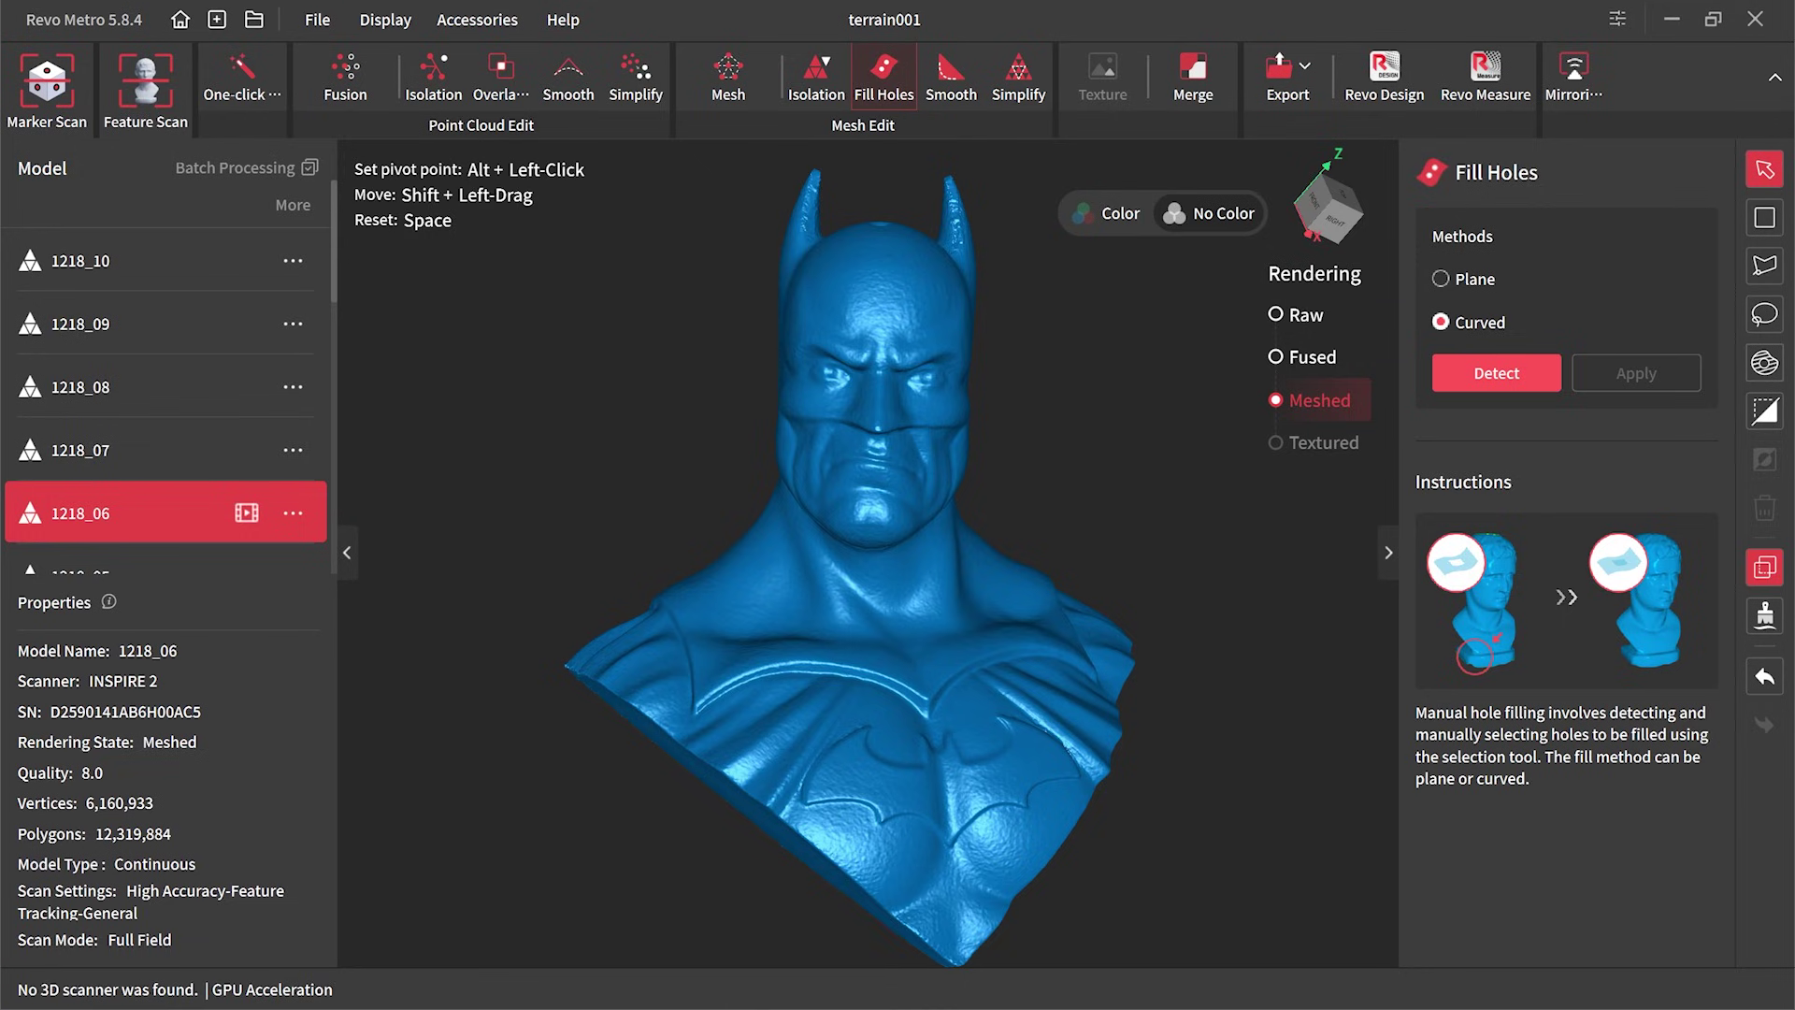
{"action": "left_click_drag", "start_coordinate": [1103, 645], "coordinate": [997, 516]}
{"action": "left_click_drag", "start_coordinate": [1203, 585], "coordinate": [846, 597]}
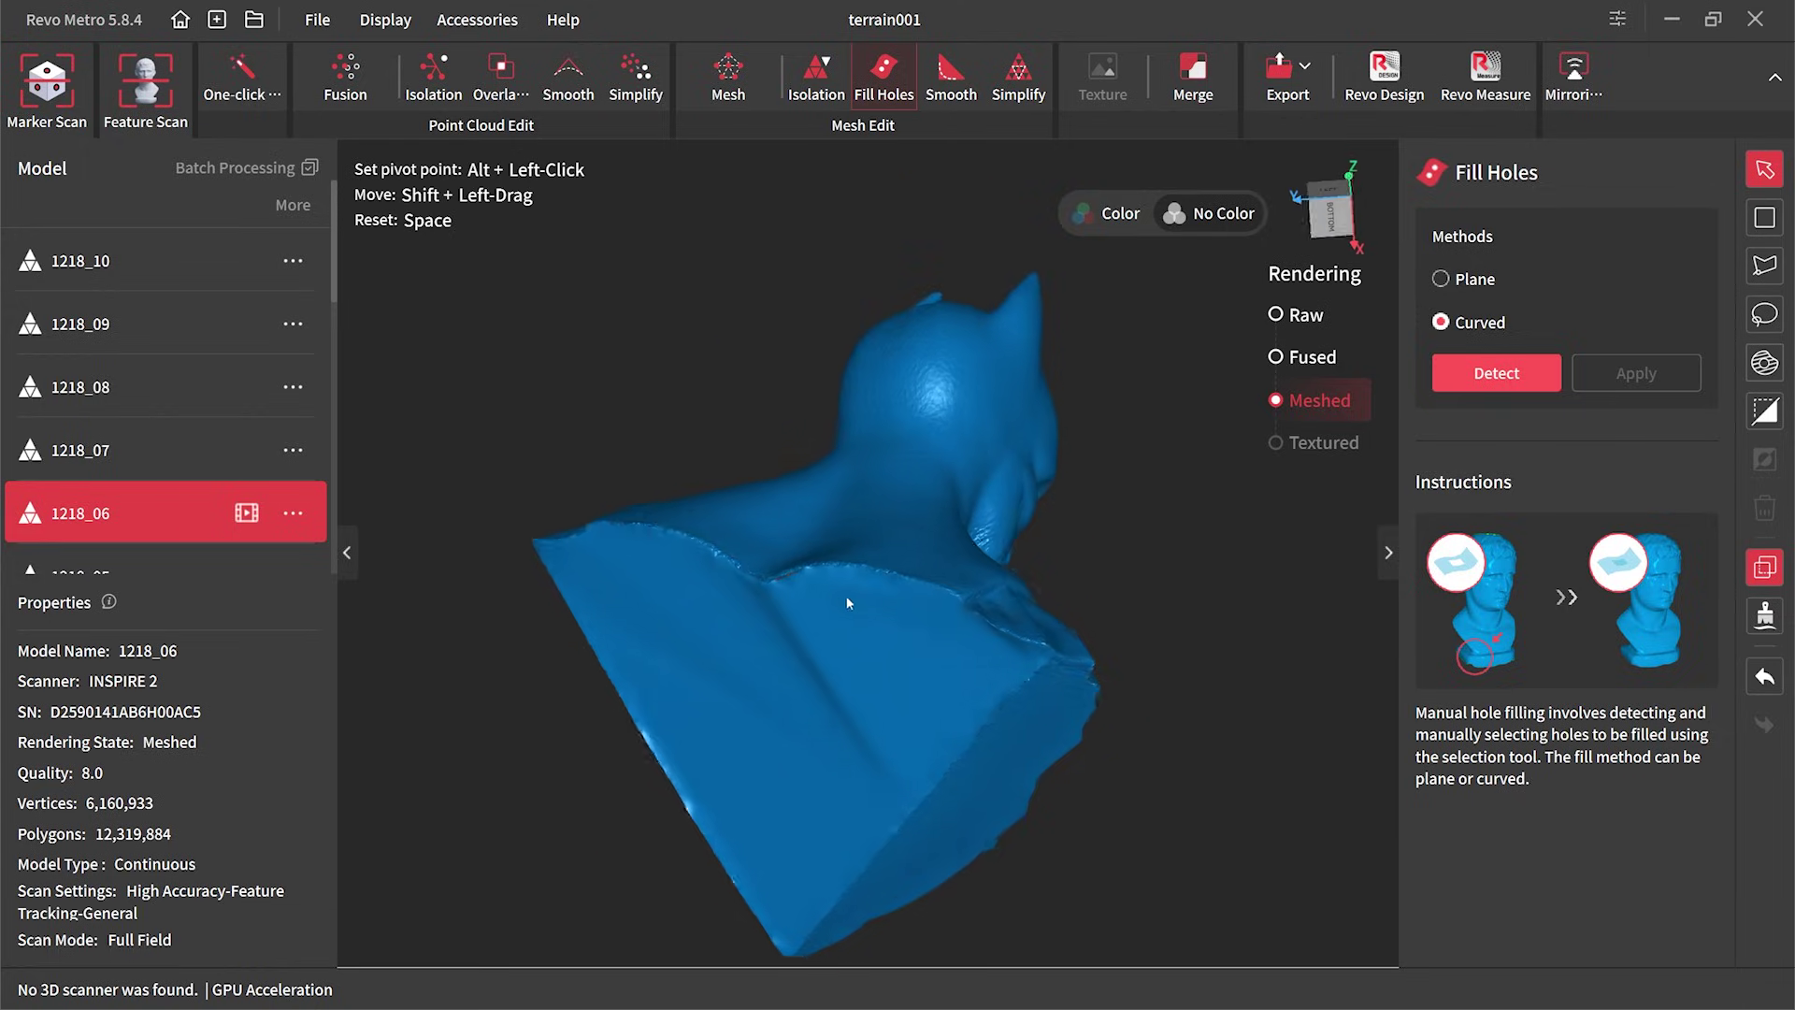
{"action": "left_click_drag", "start_coordinate": [1090, 472], "coordinate": [765, 495]}
{"action": "left_click_drag", "start_coordinate": [1062, 463], "coordinate": [840, 530]}
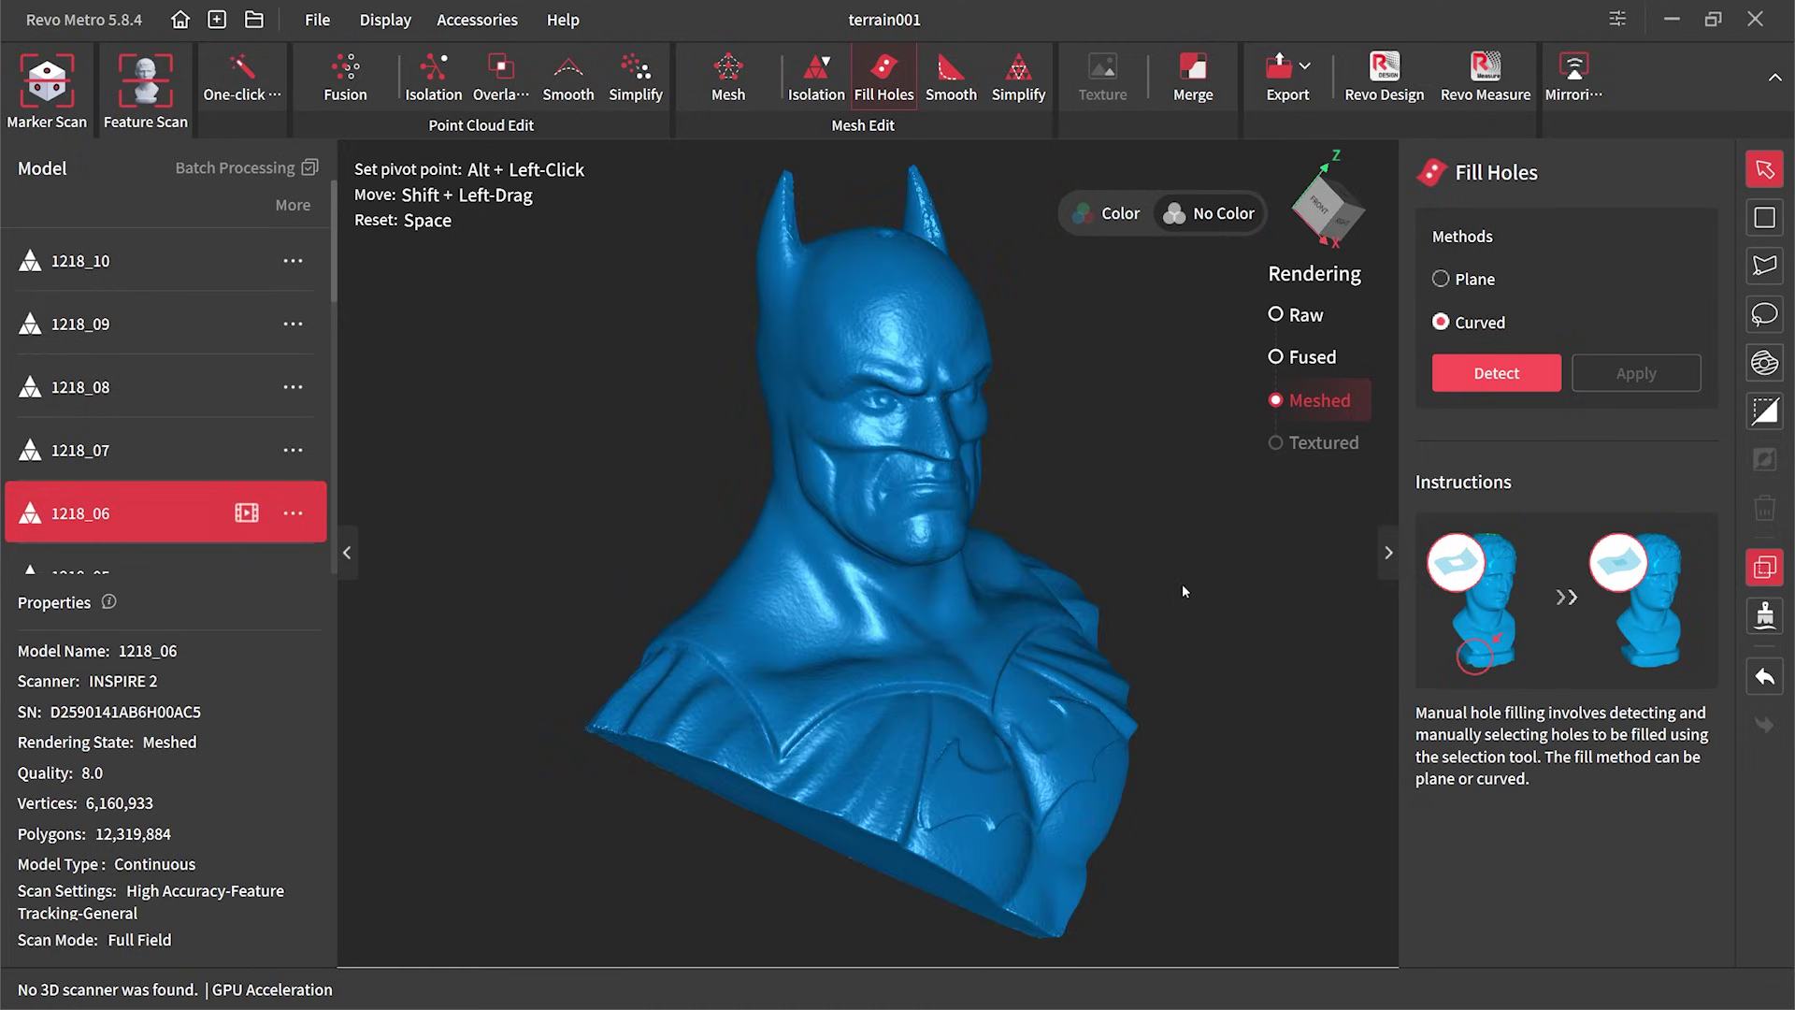
{"action": "left_click_drag", "start_coordinate": [1160, 589], "coordinate": [1007, 602]}
{"action": "left_click_drag", "start_coordinate": [1038, 417], "coordinate": [995, 660]}
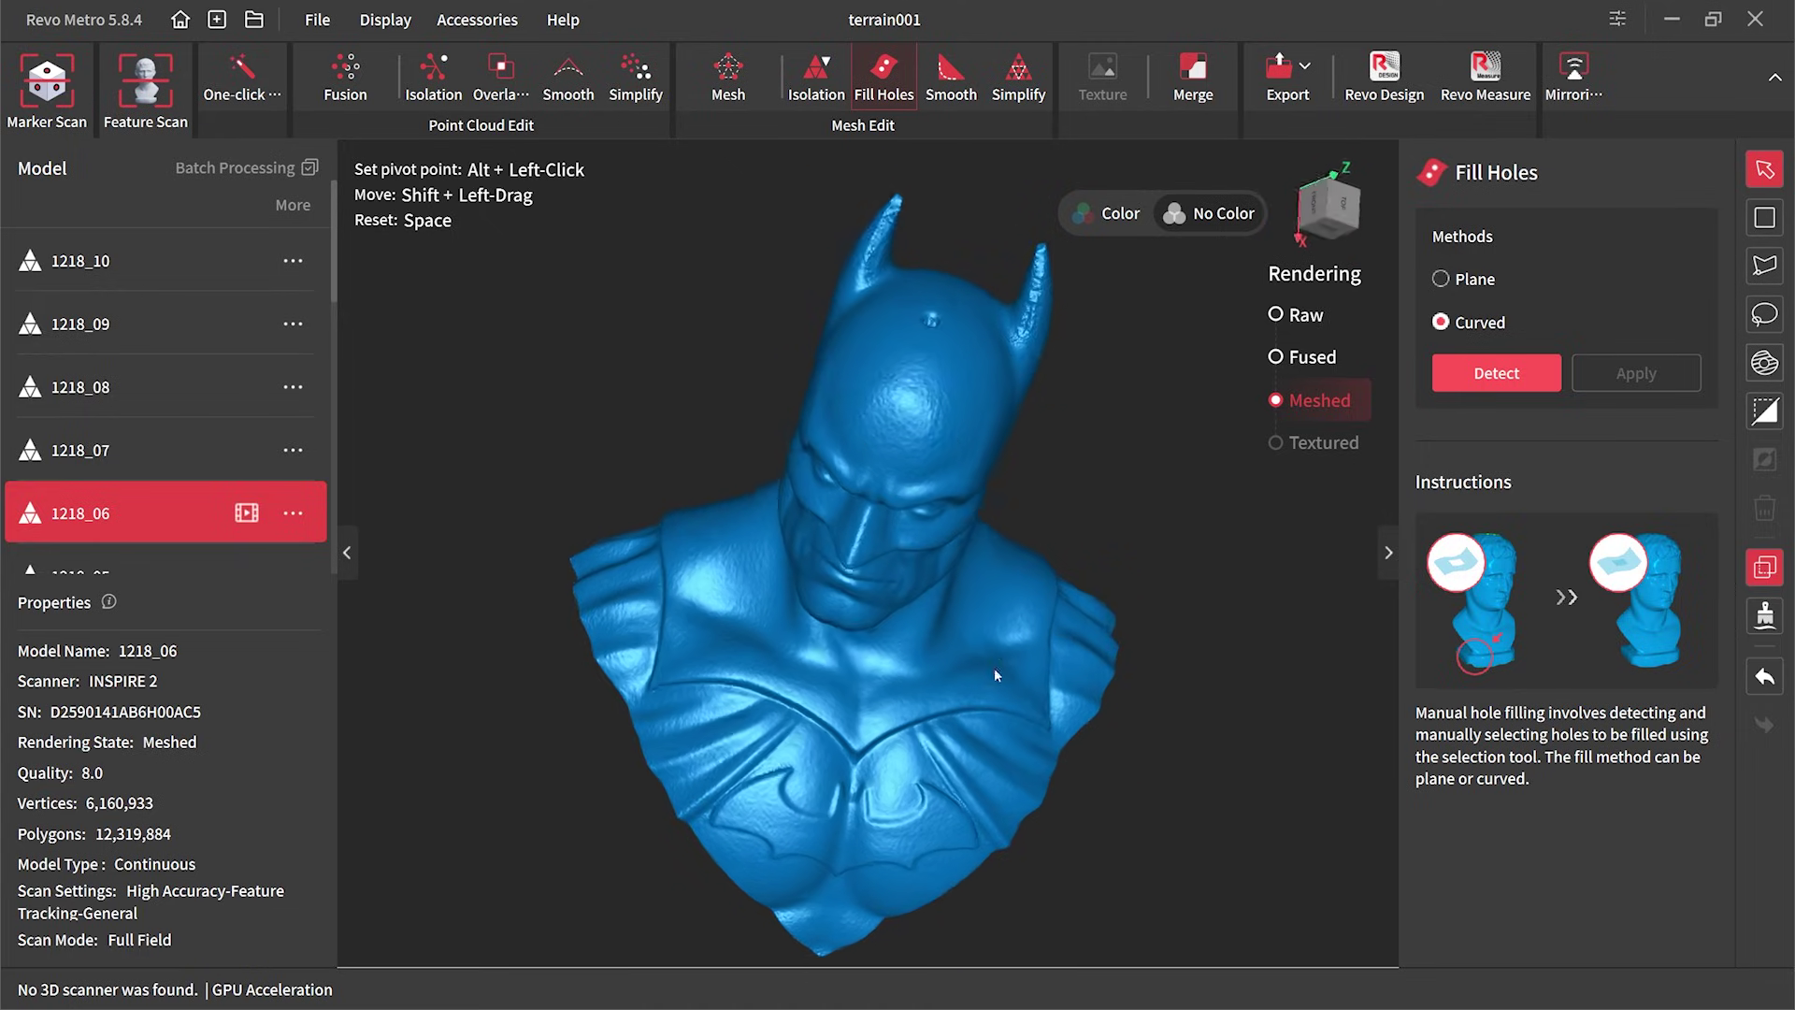
{"action": "left_click_drag", "start_coordinate": [854, 452], "coordinate": [943, 562]}
{"action": "left_click_drag", "start_coordinate": [991, 445], "coordinate": [963, 673]}
{"action": "left_click_drag", "start_coordinate": [1040, 546], "coordinate": [937, 557]}
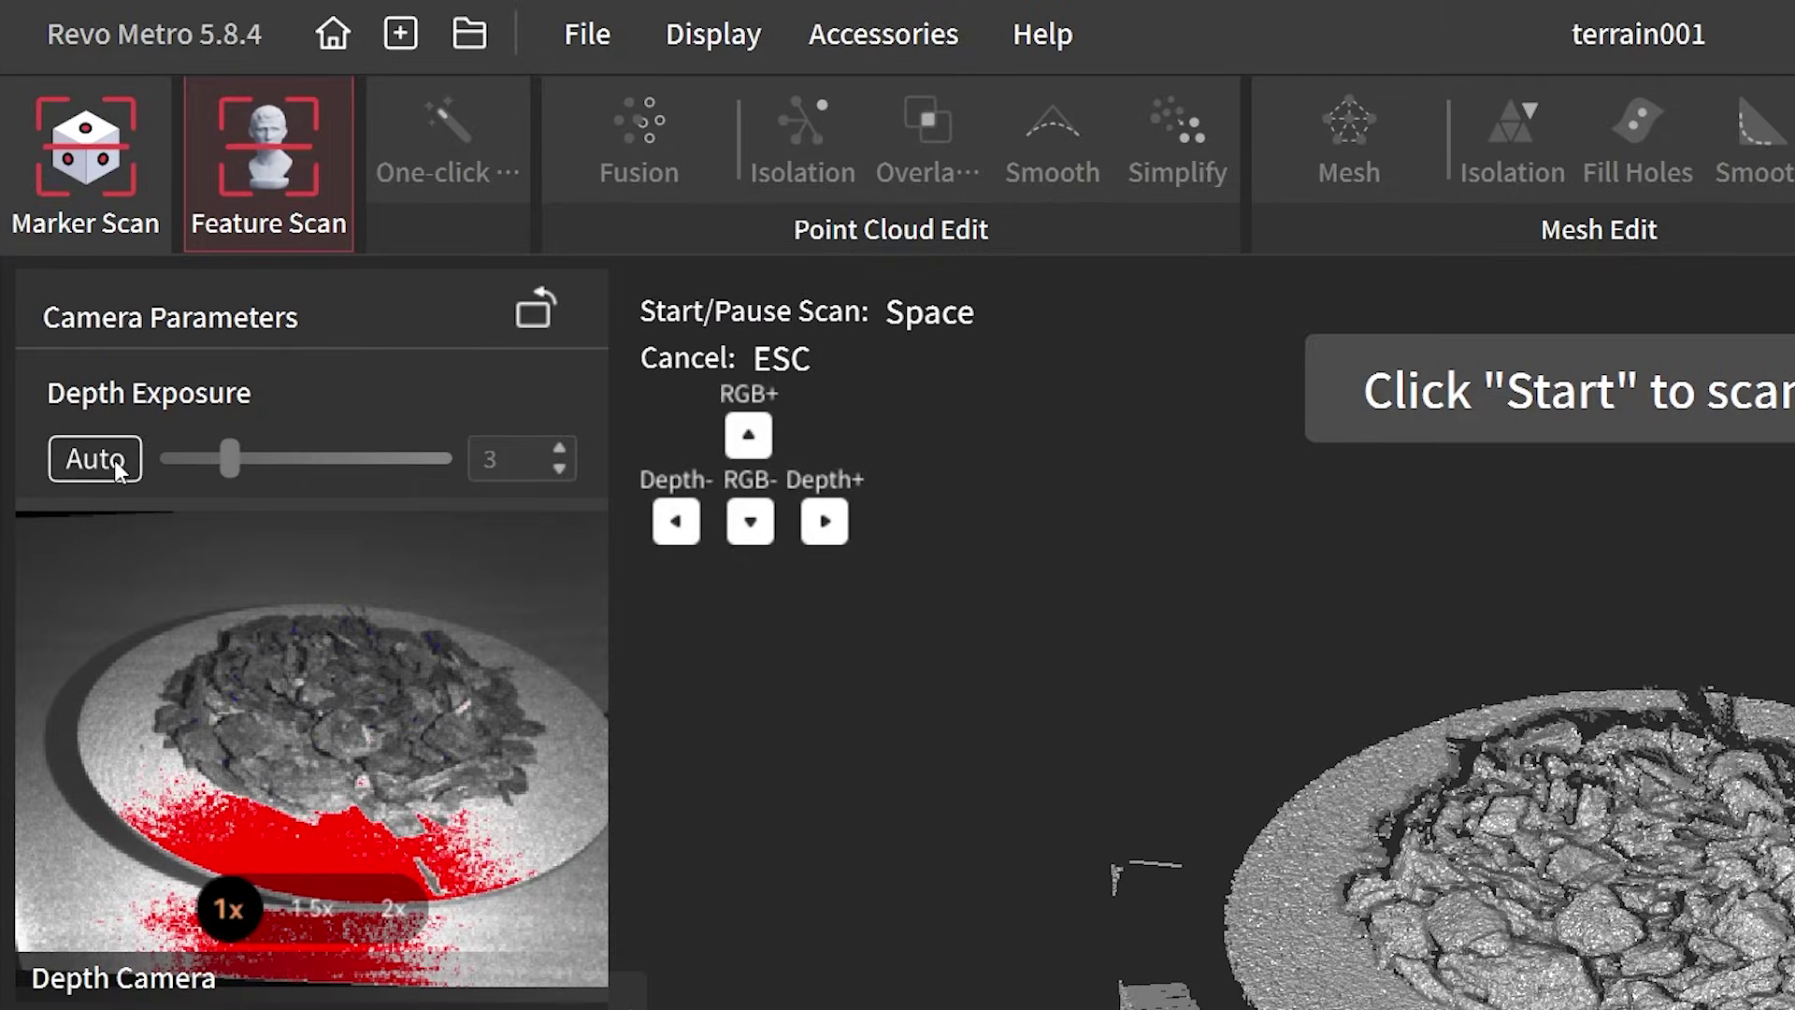
Lower depth exposure to 2, scan the rubble disc, and complete it as model 1211_05.
{"action": "left_click", "coordinate": [114, 460]}
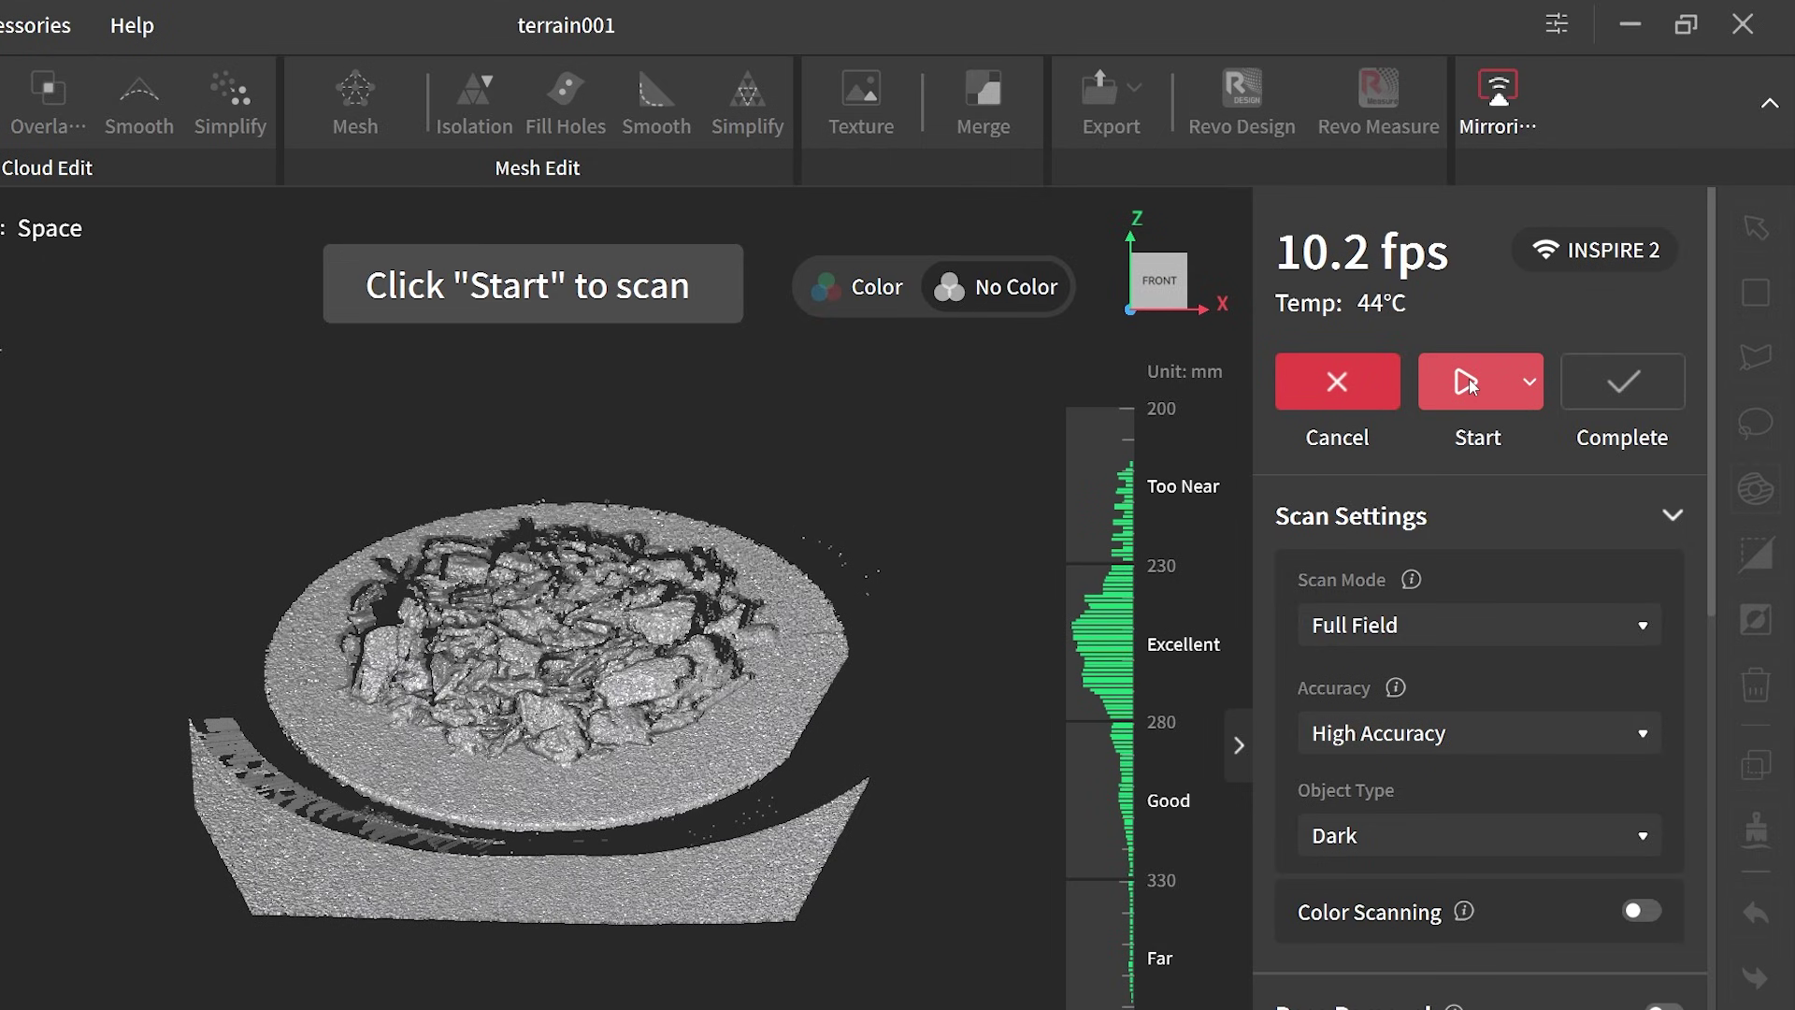
{"action": "left_click", "coordinate": [1468, 379]}
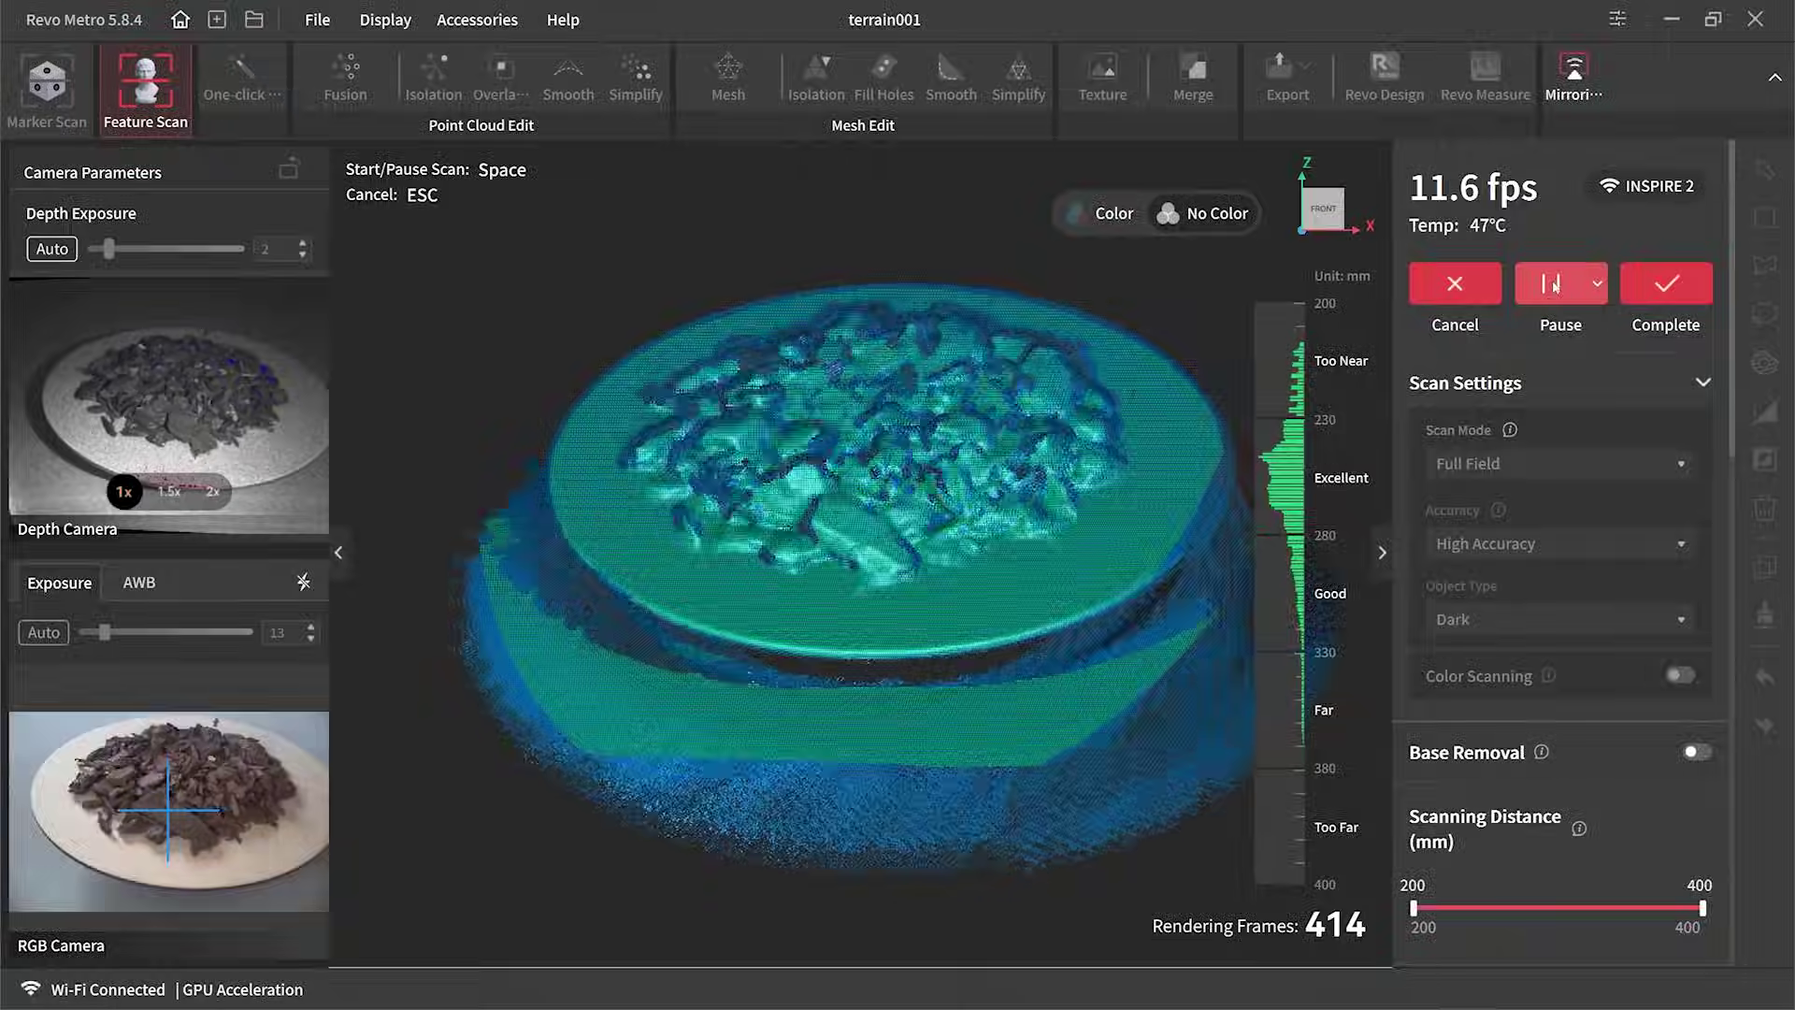
{"action": "left_click", "coordinate": [1664, 292]}
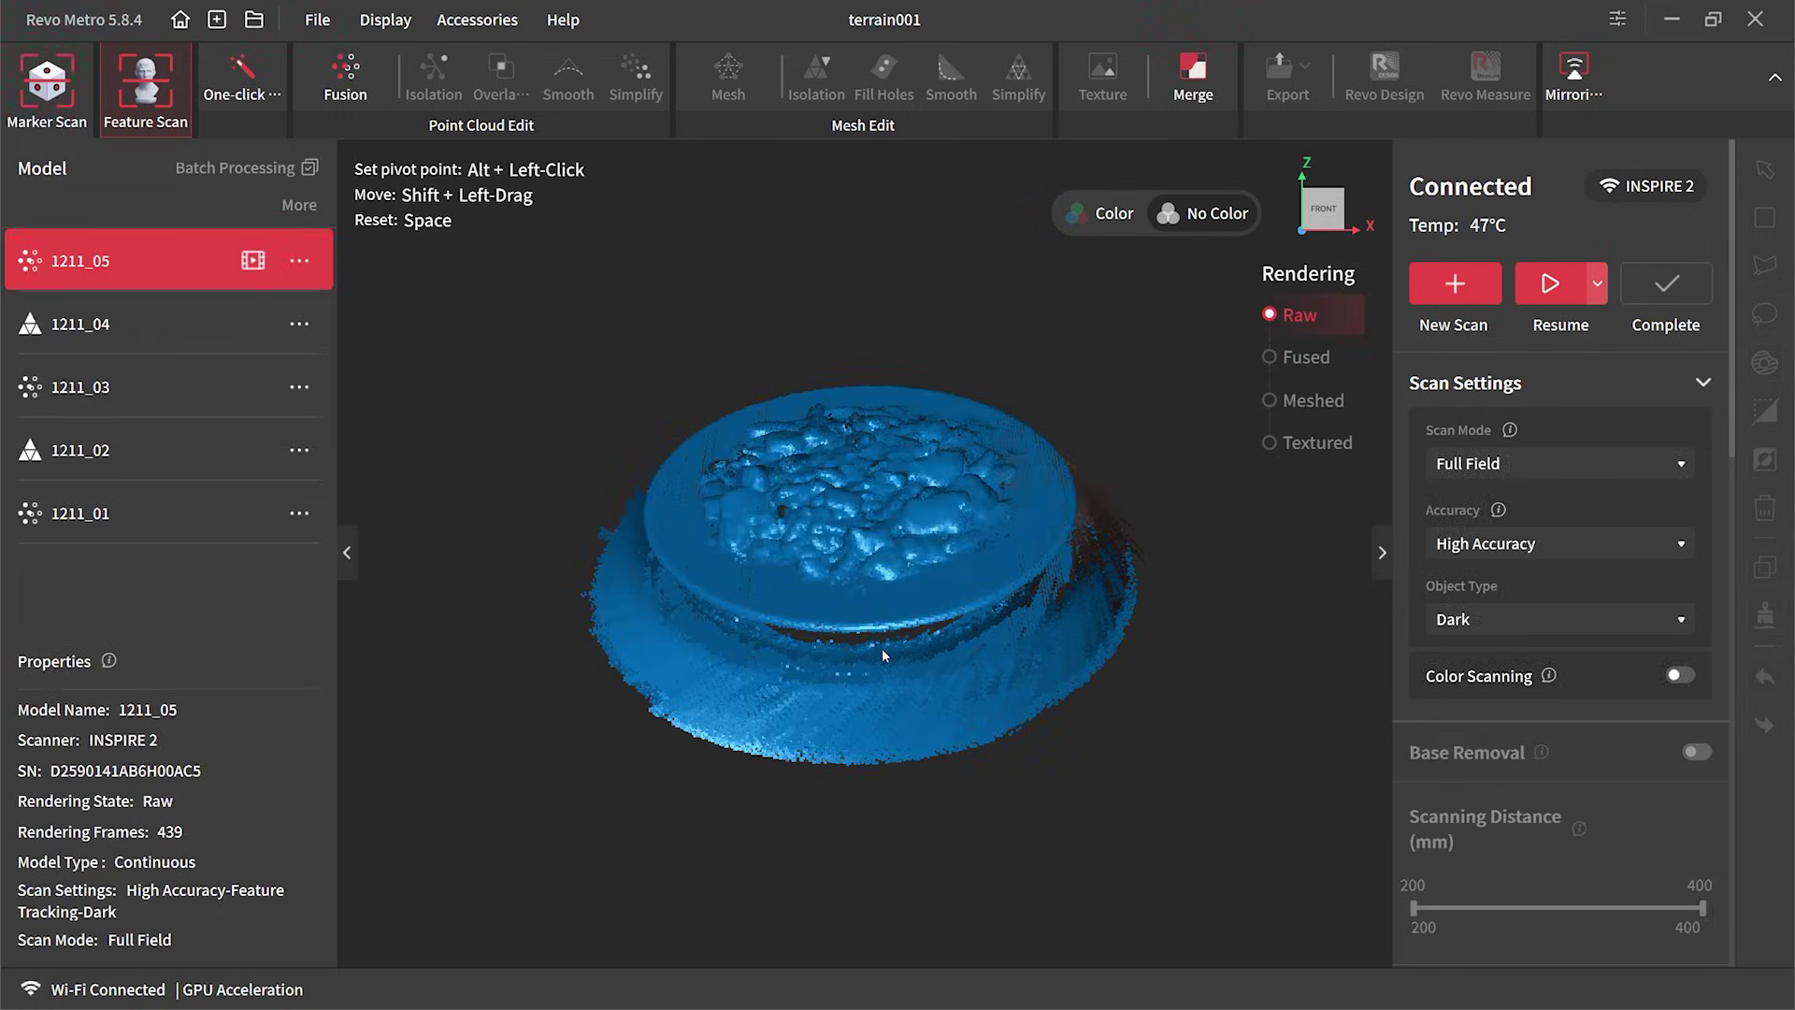
Fuse and mesh terrain scan 1211_05 with One-click Edit at 0.10 mm and quality 7.9.
{"action": "scroll", "coordinate": [879, 647], "scroll_direction": "up", "scroll_amount": 3}
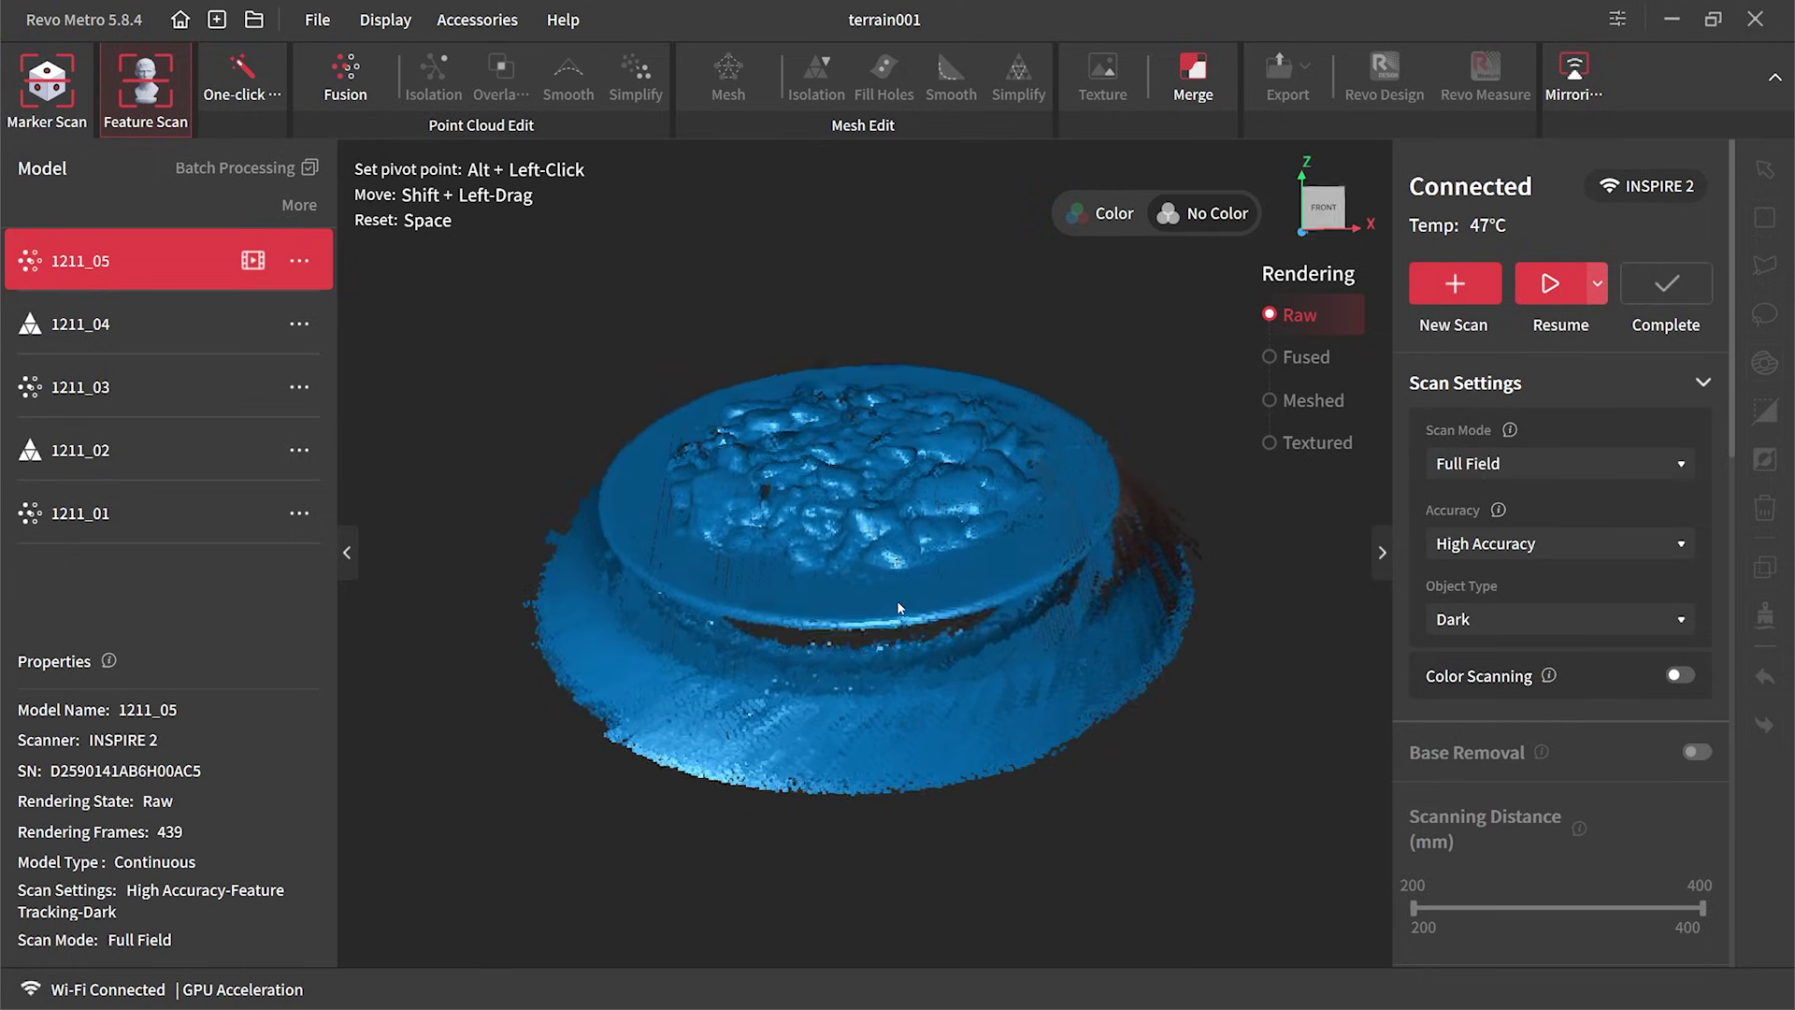
{"action": "left_click_drag", "start_coordinate": [898, 597], "coordinate": [1000, 447]}
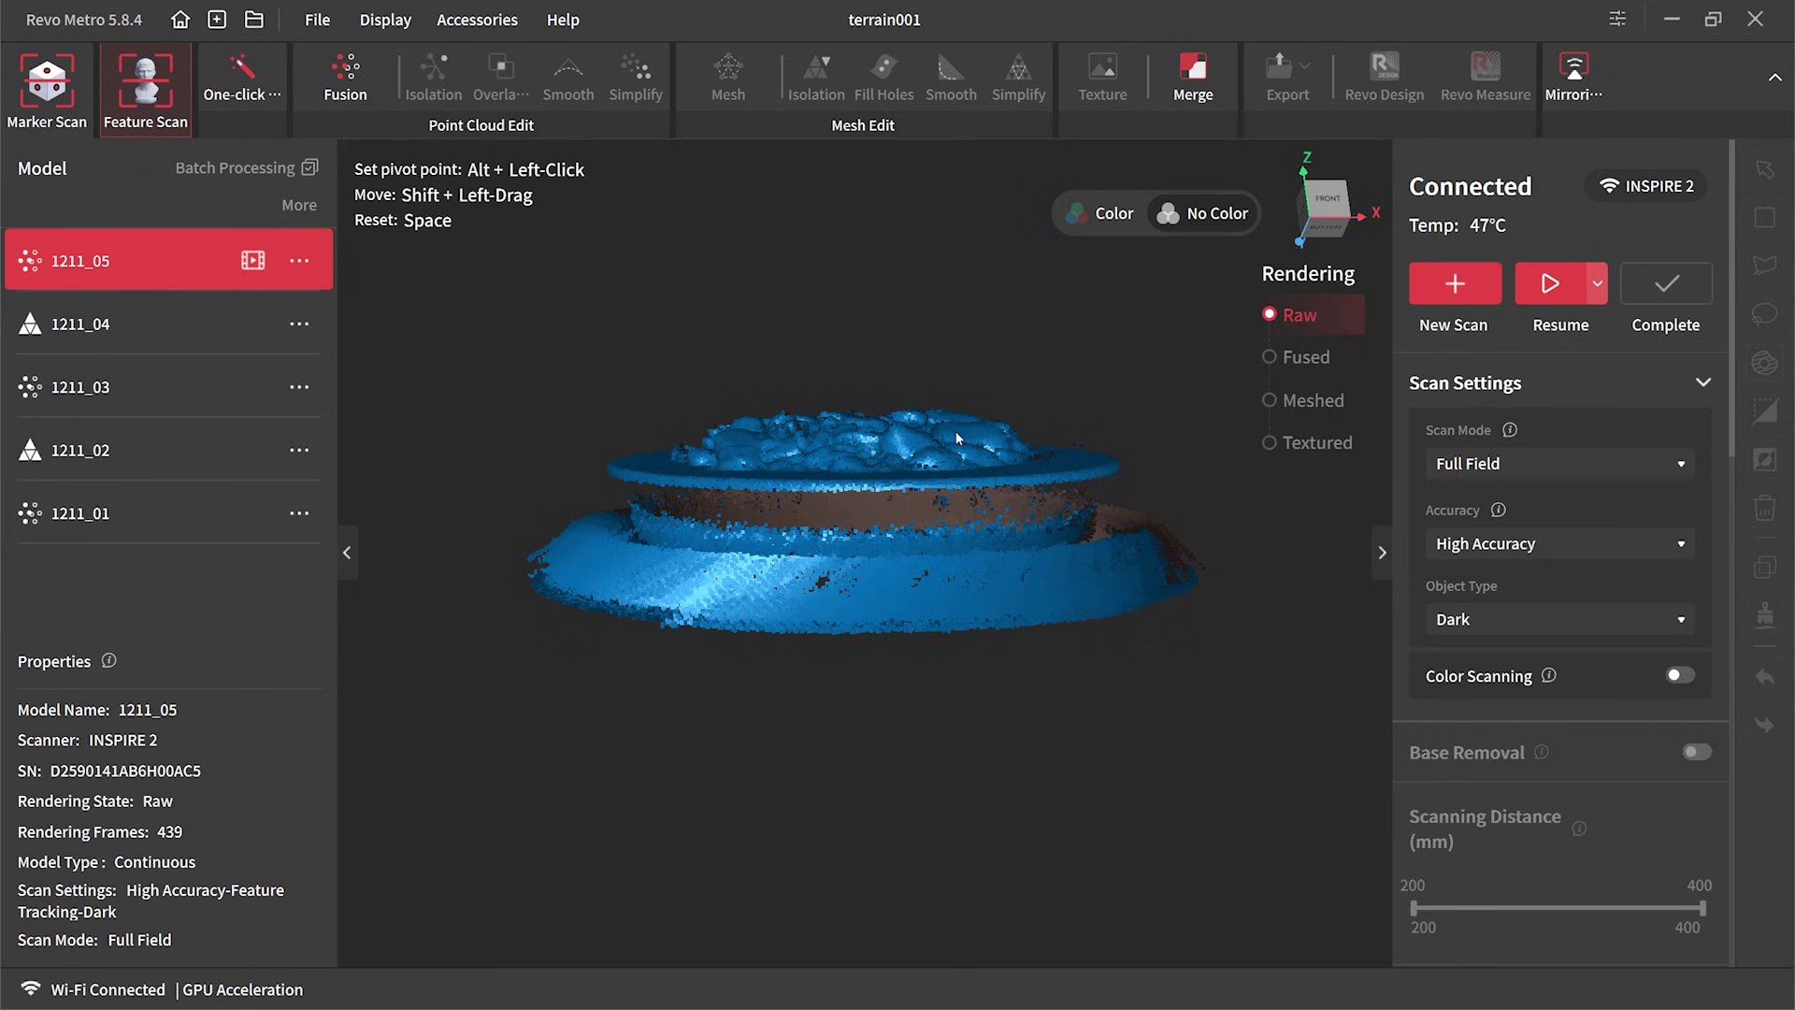
{"action": "left_click_drag", "start_coordinate": [954, 429], "coordinate": [829, 536]}
{"action": "scroll", "coordinate": [827, 523], "scroll_direction": "up", "scroll_amount": 3}
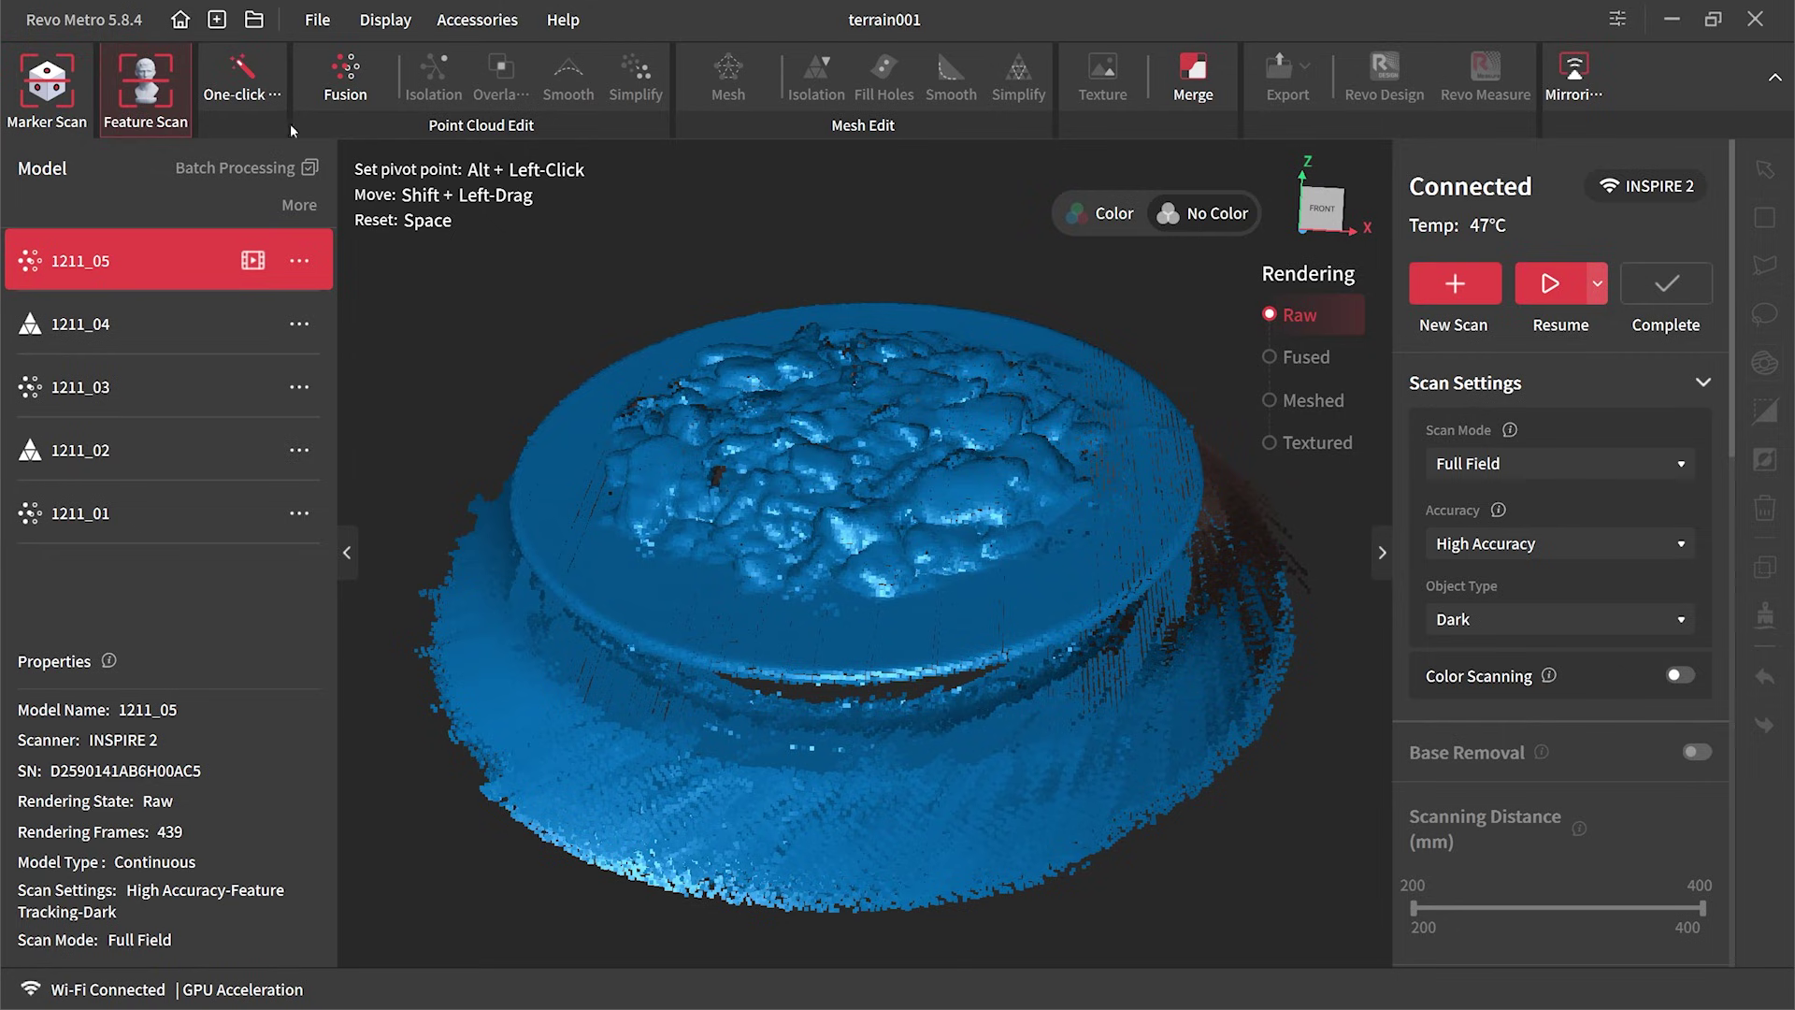
{"action": "left_click", "coordinate": [245, 89]}
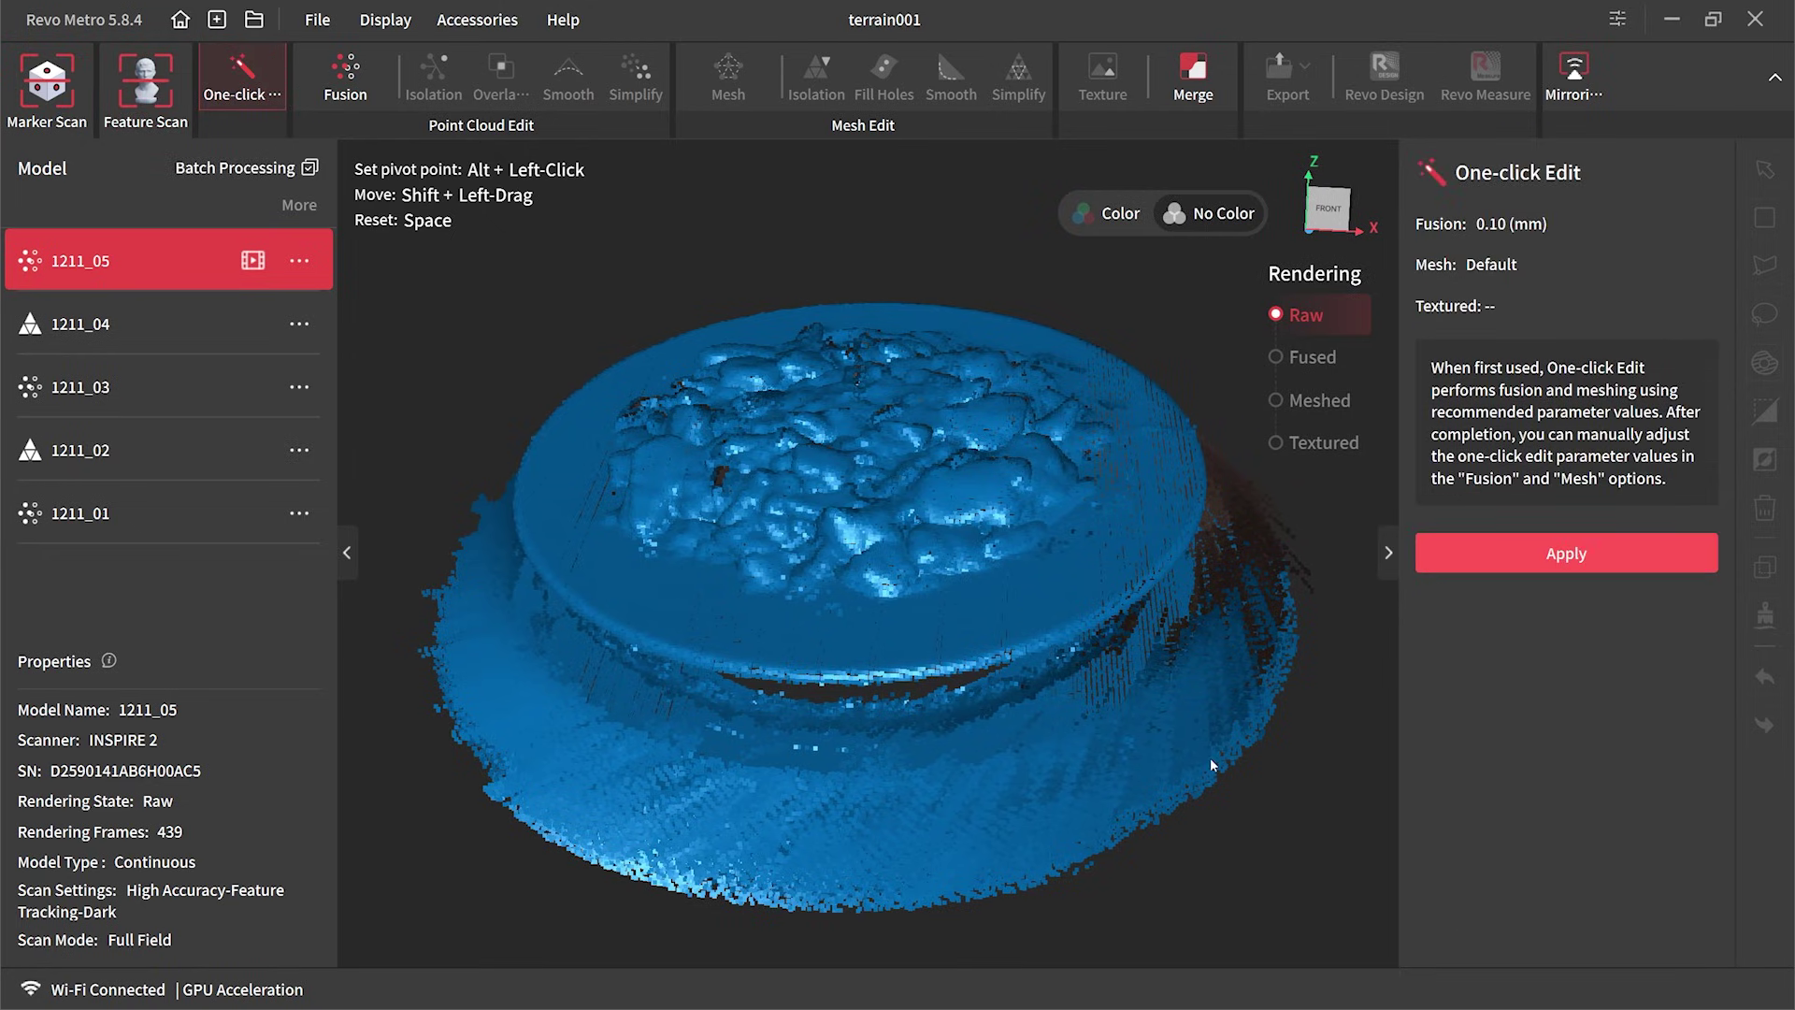
{"action": "left_click", "coordinate": [1573, 563]}
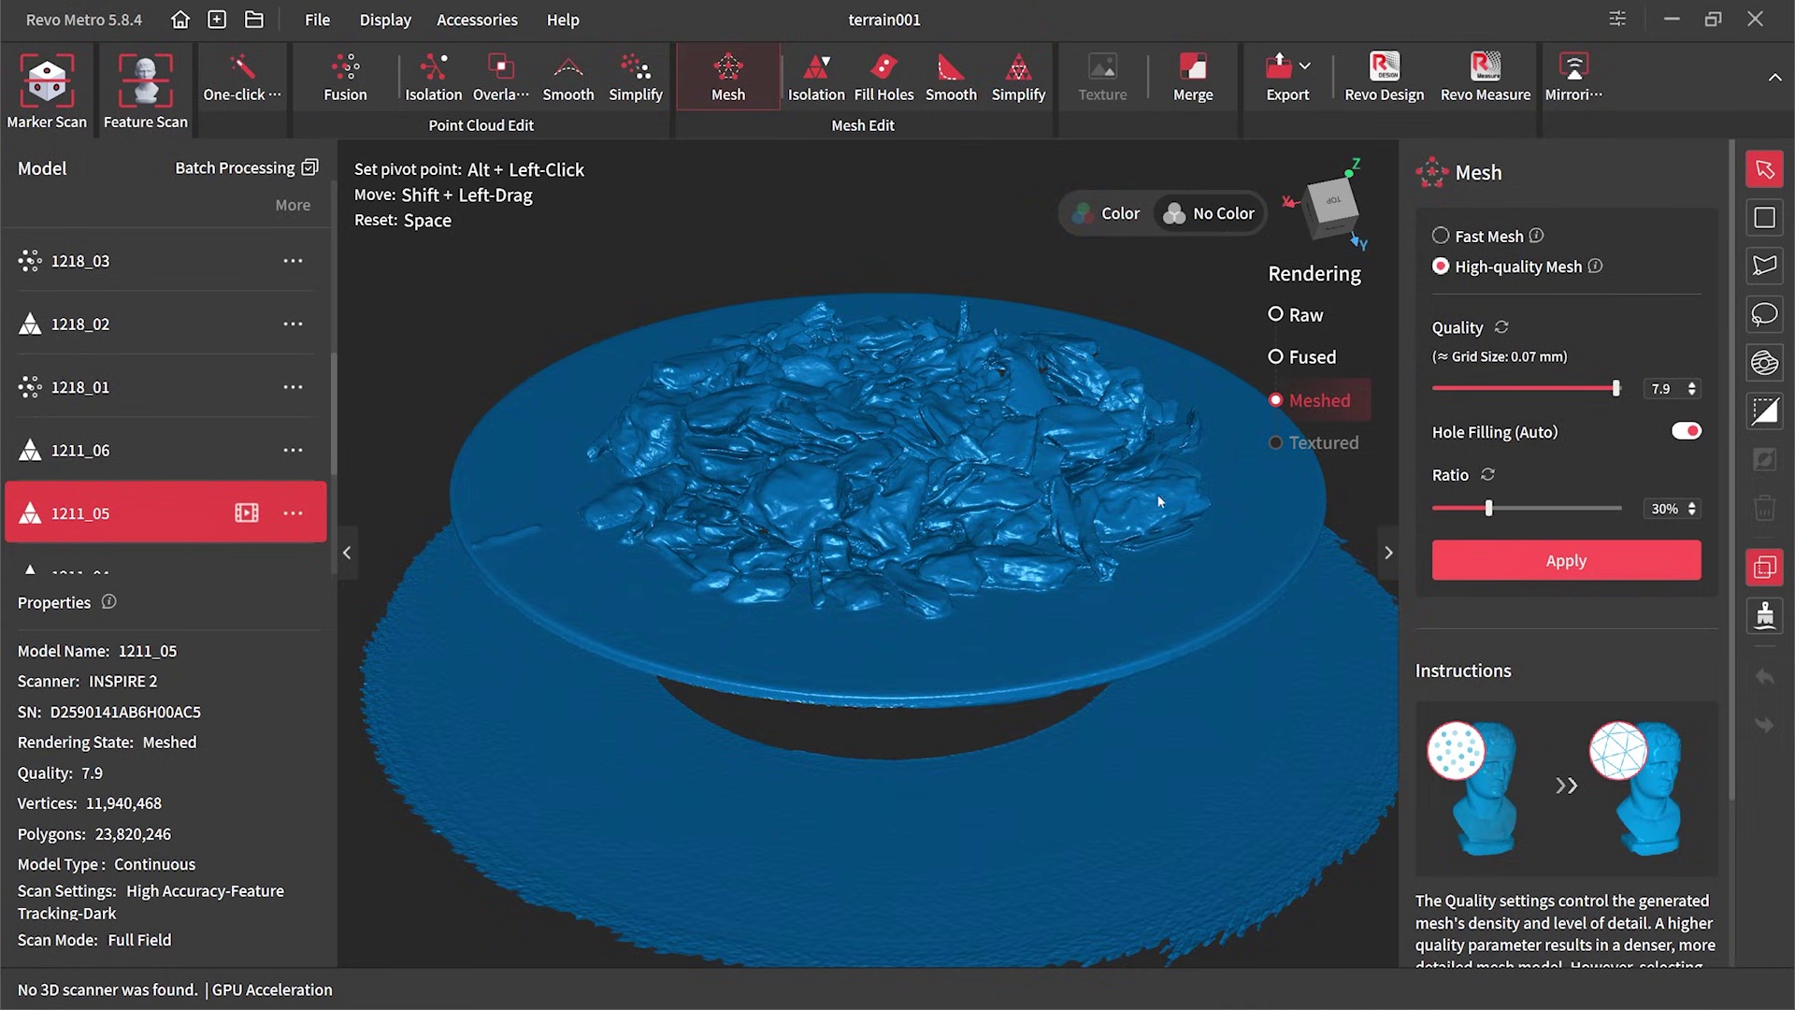
Outline the stray ring below the terrain with freeform polygon selection and delete it.
{"action": "left_click_drag", "start_coordinate": [1121, 494], "coordinate": [1002, 435]}
{"action": "left_click", "coordinate": [1762, 269]}
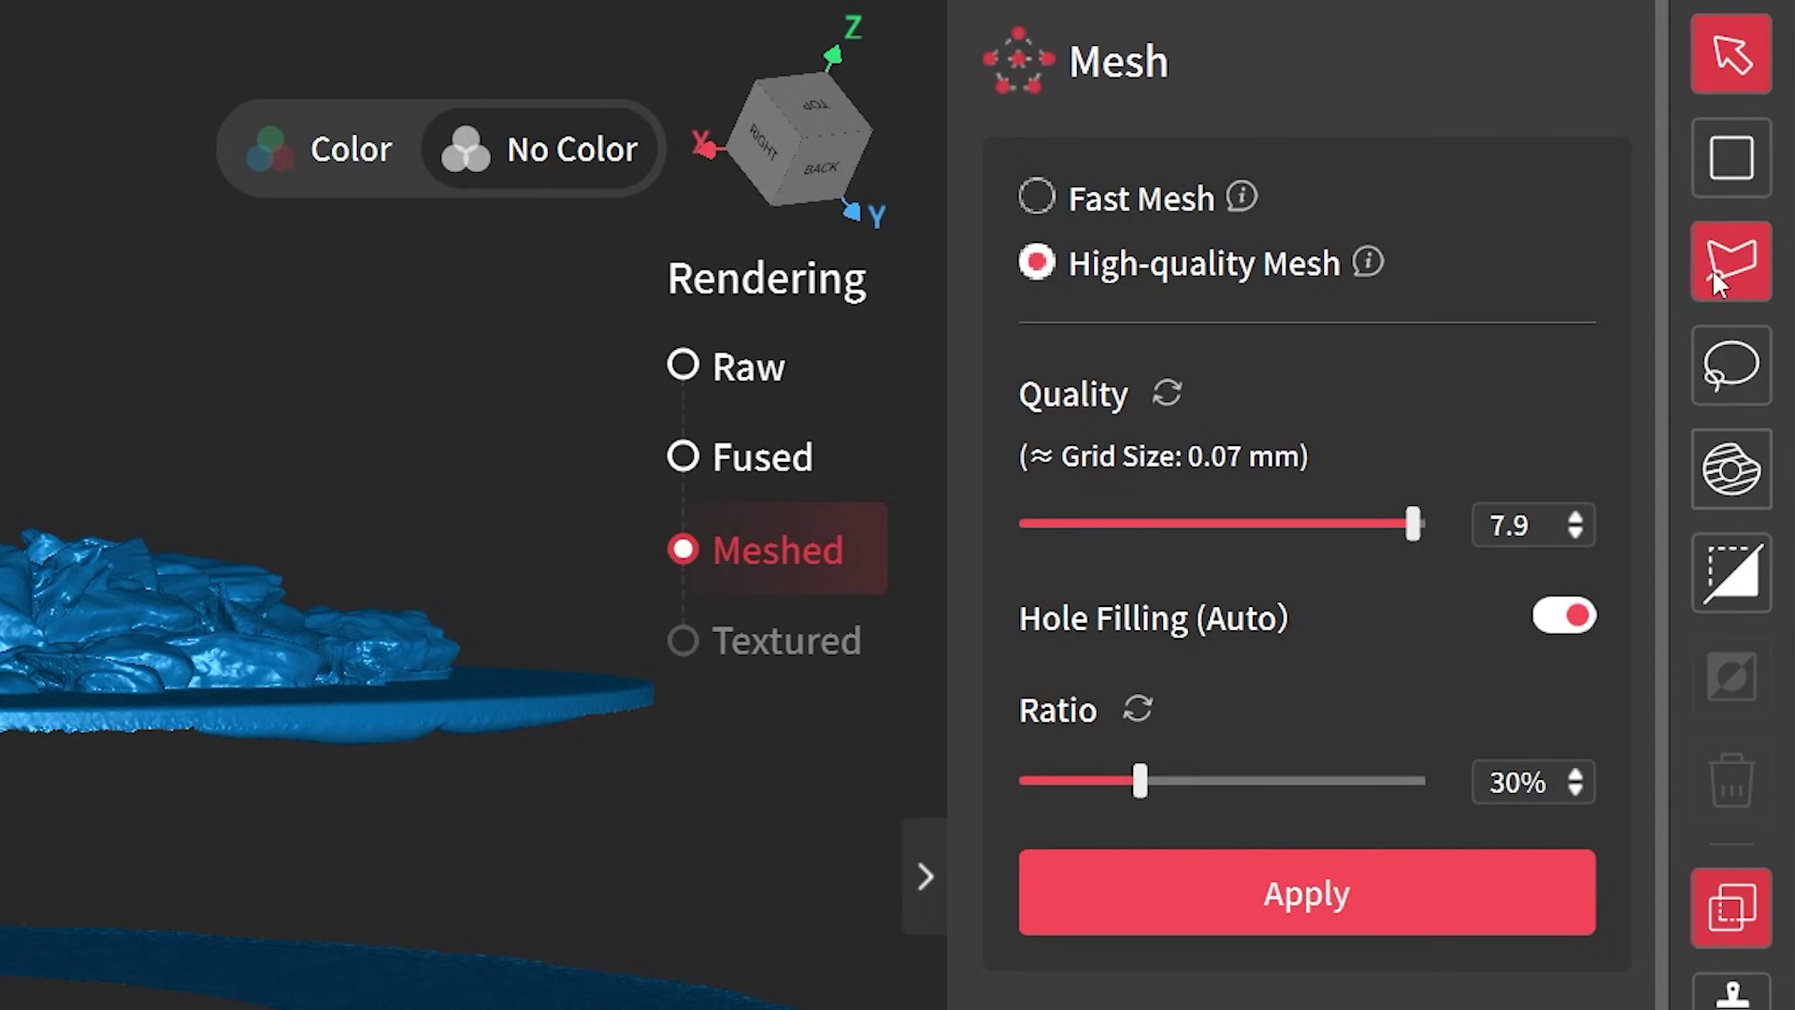
{"action": "left_click", "coordinate": [407, 711]}
{"action": "left_click", "coordinate": [379, 587]}
{"action": "left_click", "coordinate": [588, 529]}
{"action": "left_click", "coordinate": [1159, 551]}
{"action": "left_click", "coordinate": [1314, 589]}
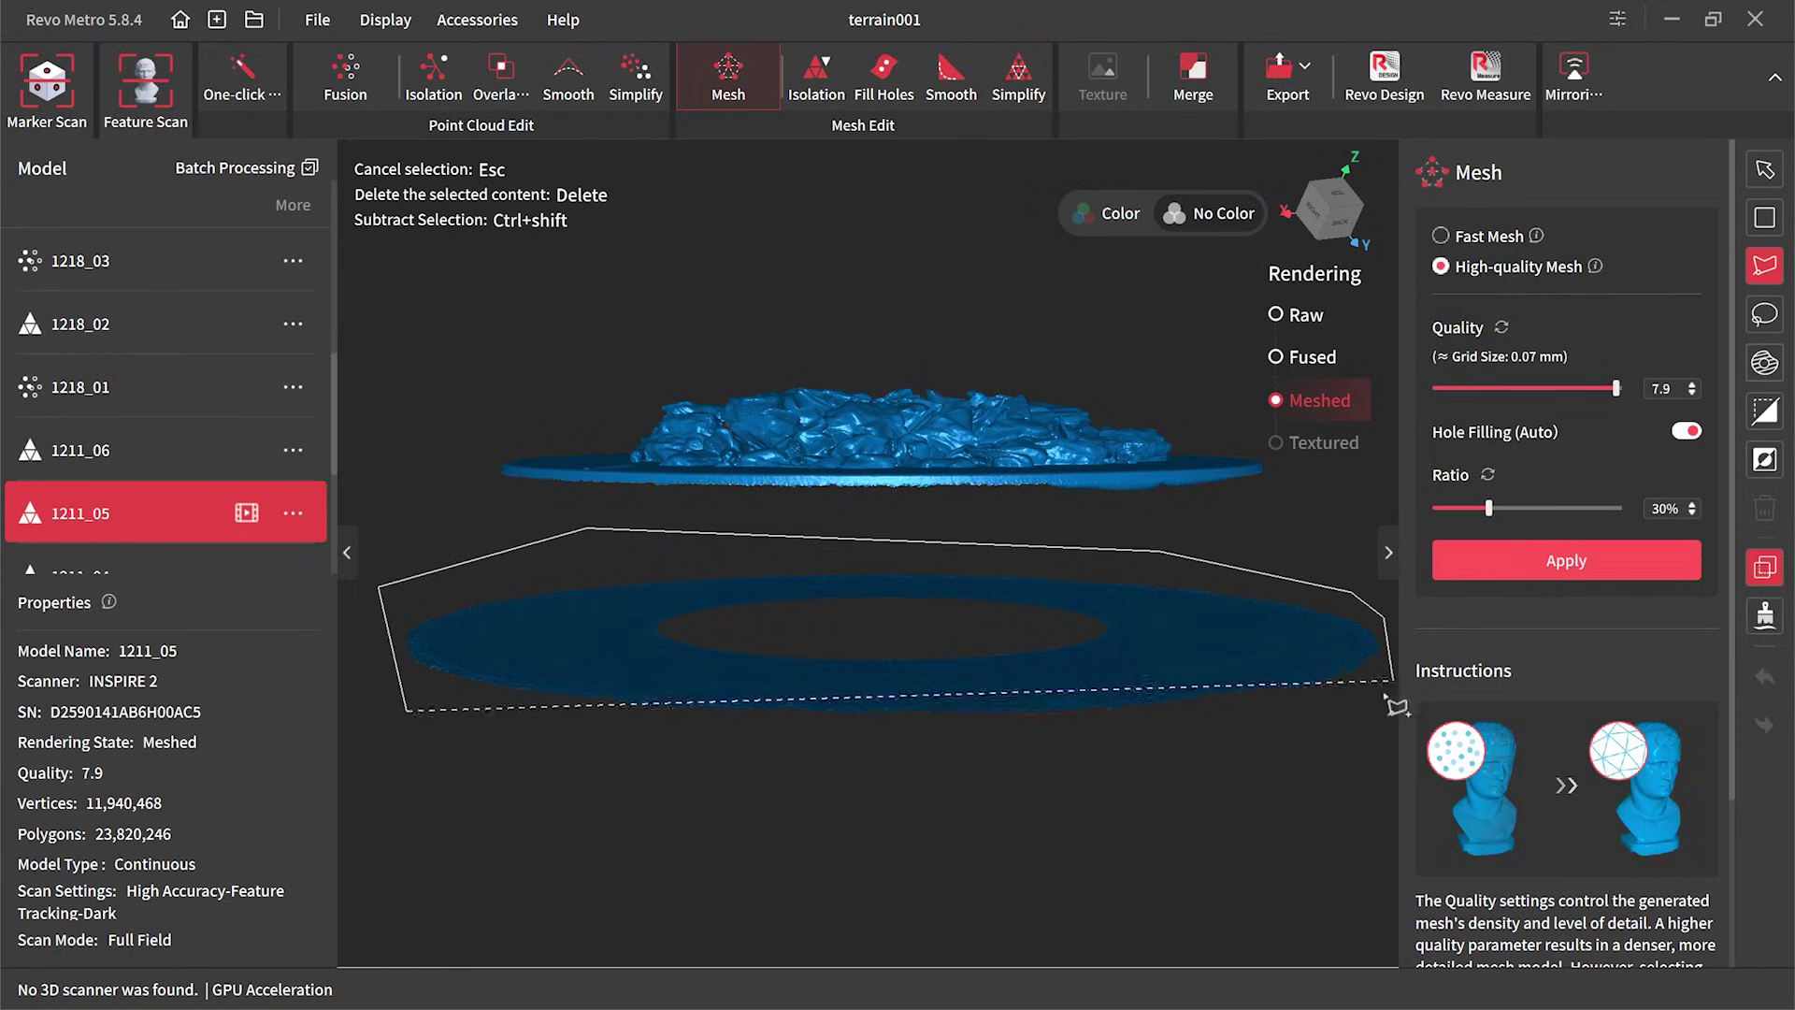
{"action": "left_click", "coordinate": [1150, 781]}
{"action": "left_click", "coordinate": [444, 755]}
{"action": "double_click", "coordinate": [461, 777]}
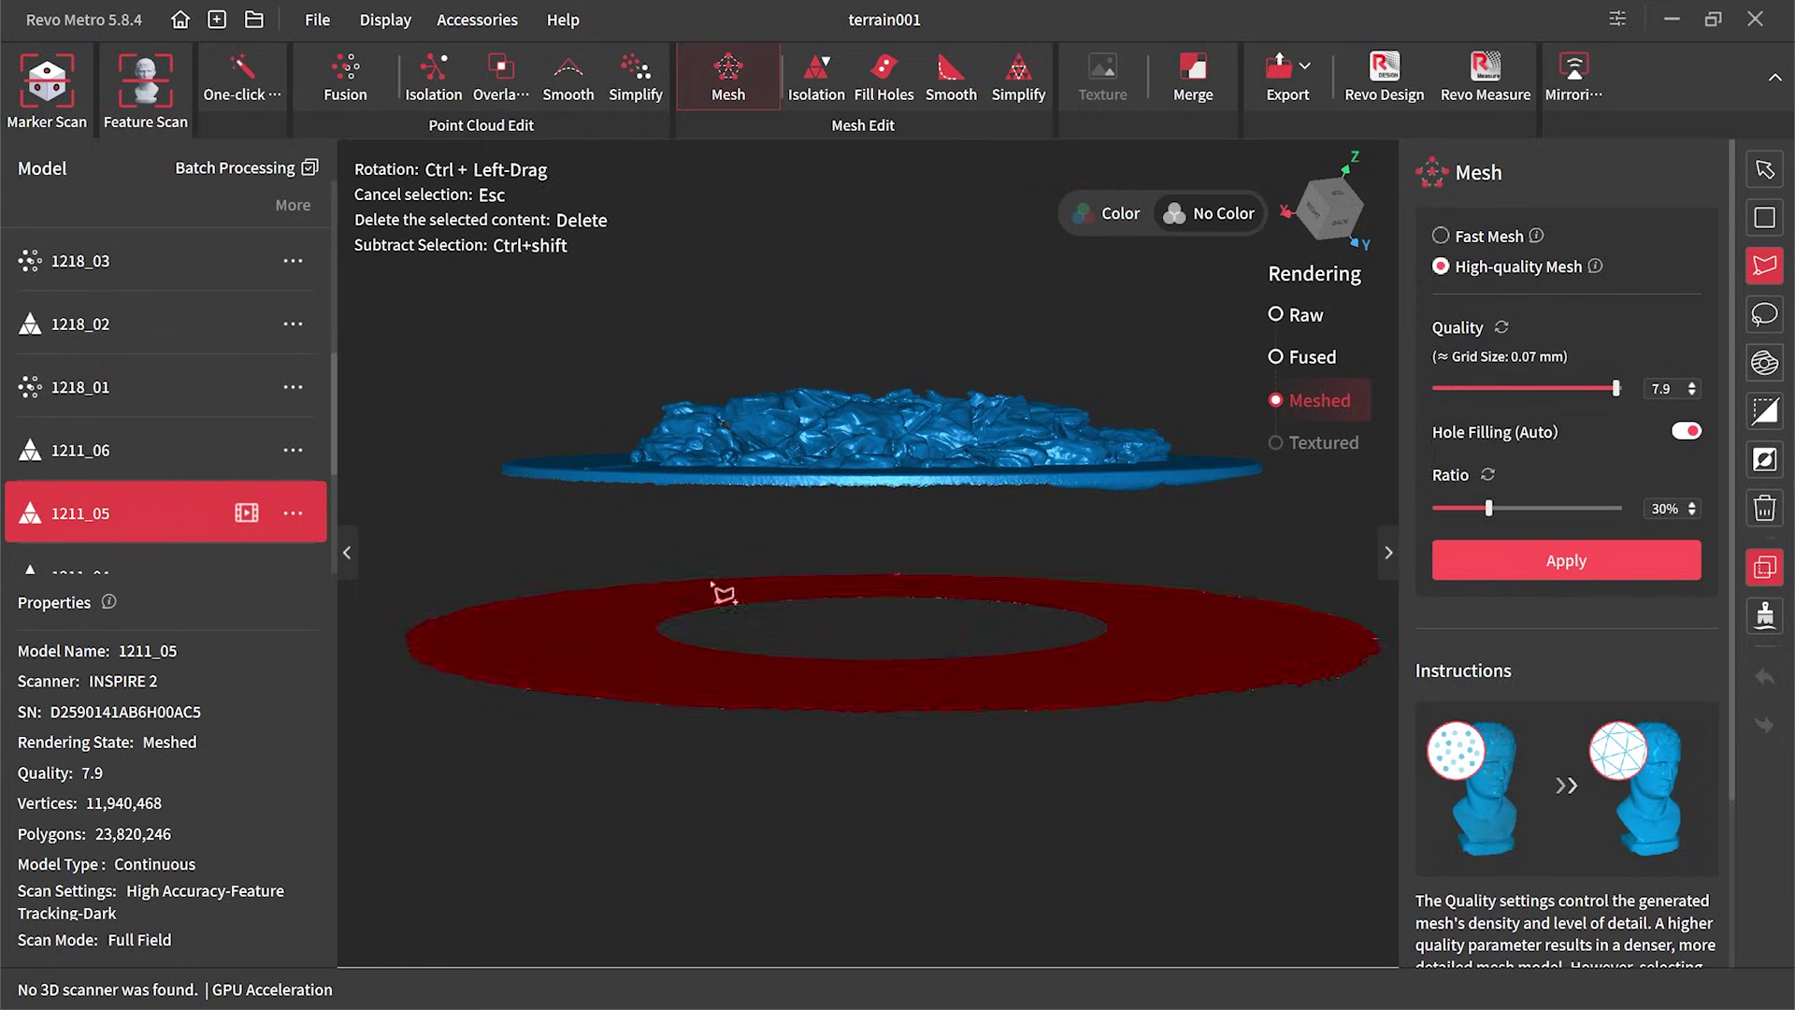
{"action": "key", "text": "Delete"}
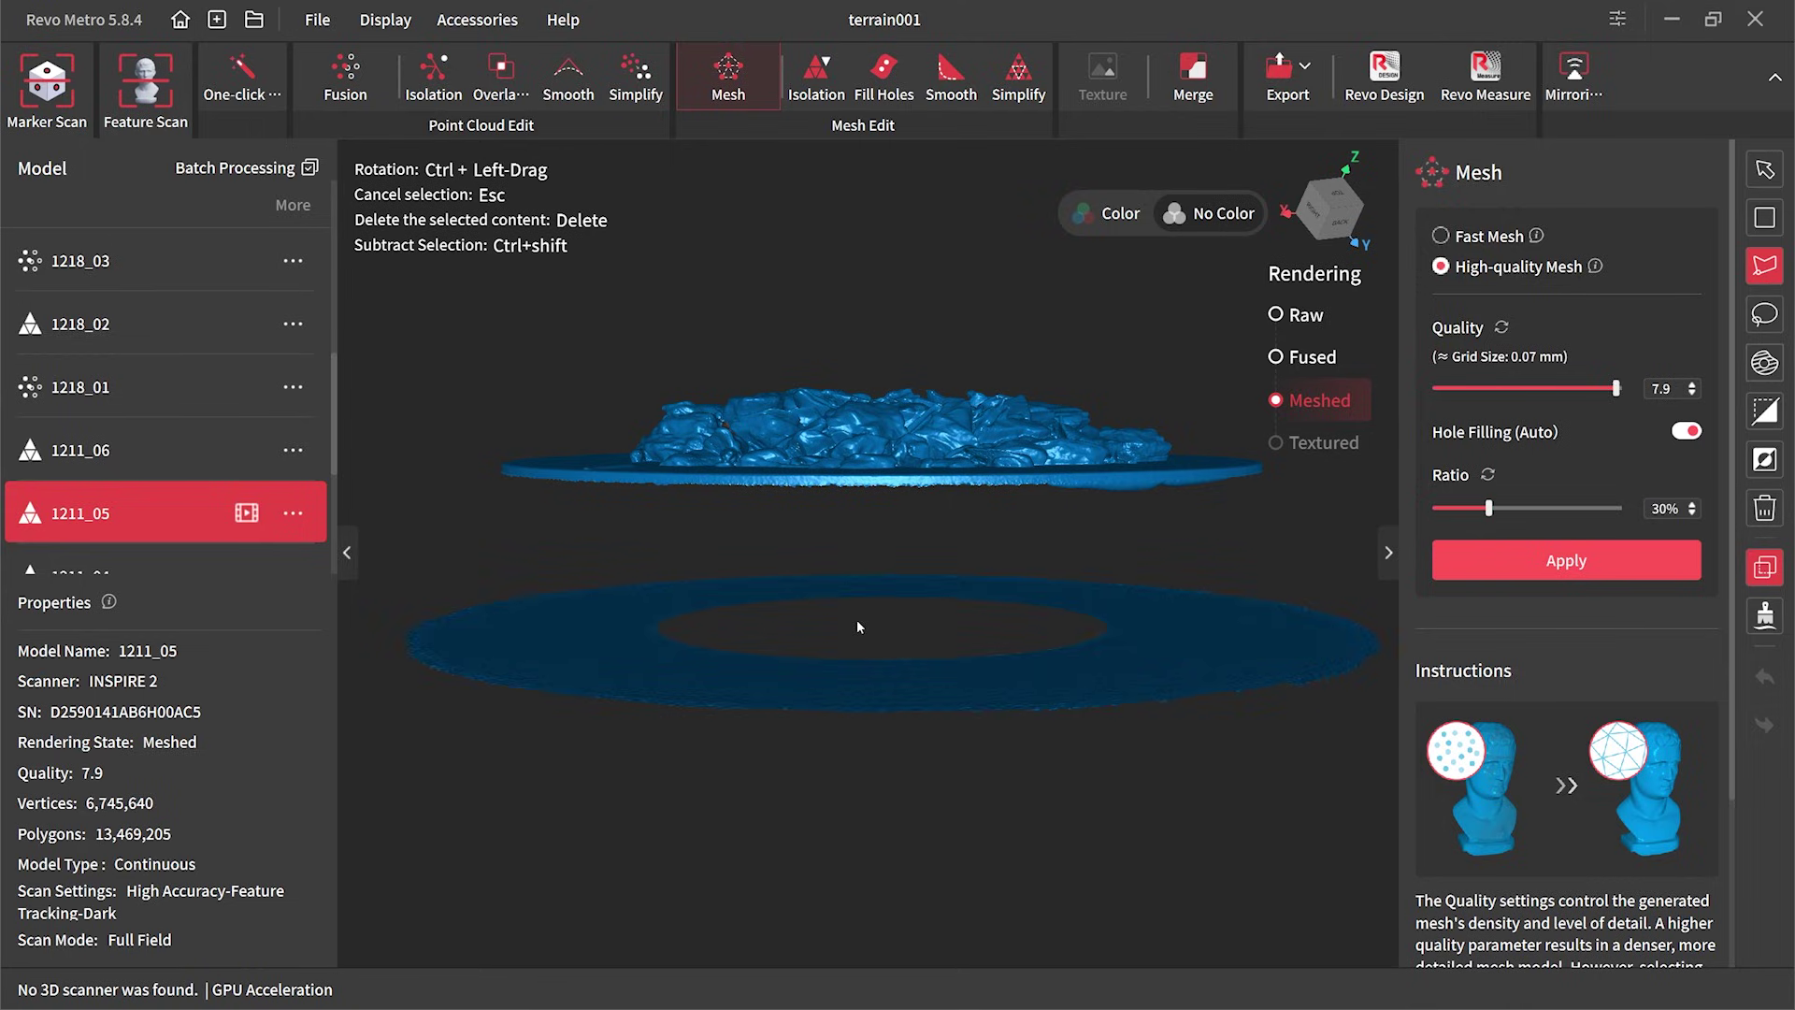
Select the flat disc base under the rubble from an edge-on view and delete it.
{"action": "right_click", "coordinate": [879, 641]}
{"action": "left_click", "coordinate": [1094, 658]}
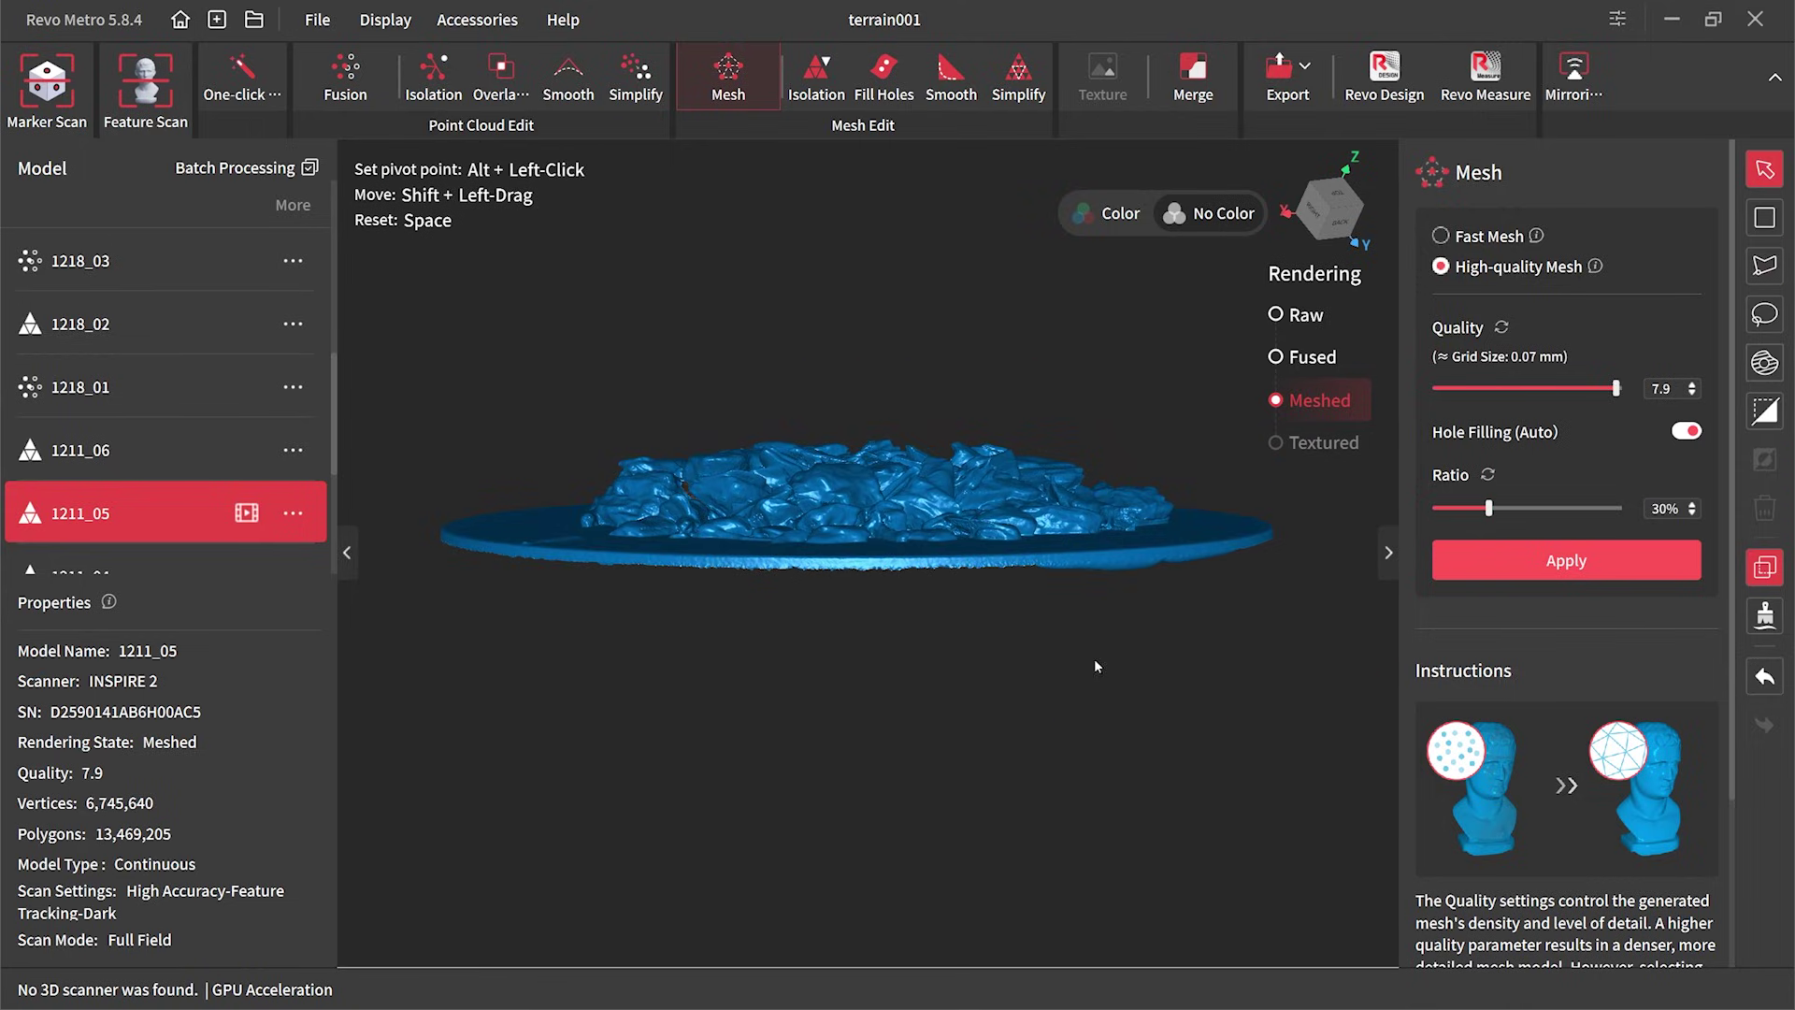
{"action": "left_click_drag", "start_coordinate": [745, 632], "coordinate": [801, 621]}
{"action": "left_click", "coordinate": [1766, 265]}
{"action": "left_click", "coordinate": [1323, 517]}
{"action": "left_click", "coordinate": [1326, 570]}
{"action": "left_click", "coordinate": [416, 561]}
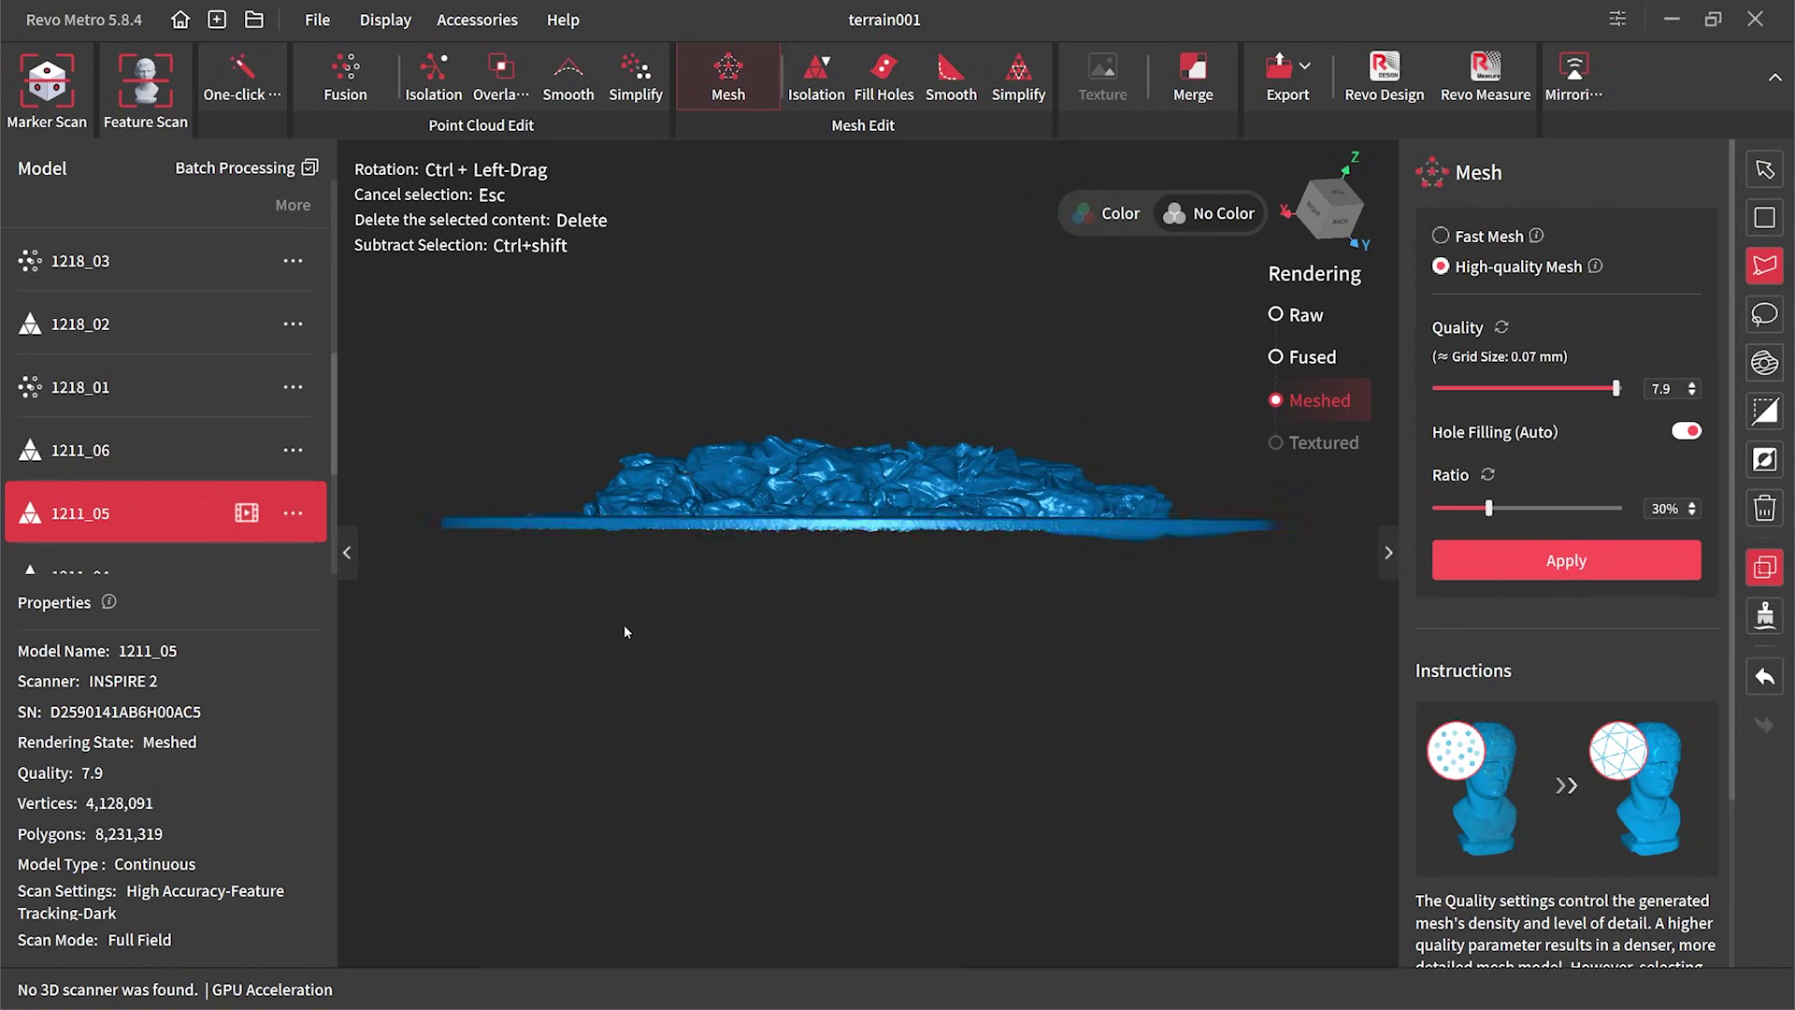
{"action": "key", "text": "Delete"}
{"action": "key", "text": "Escape"}
{"action": "left_click_drag", "start_coordinate": [802, 609], "coordinate": [1016, 500]}
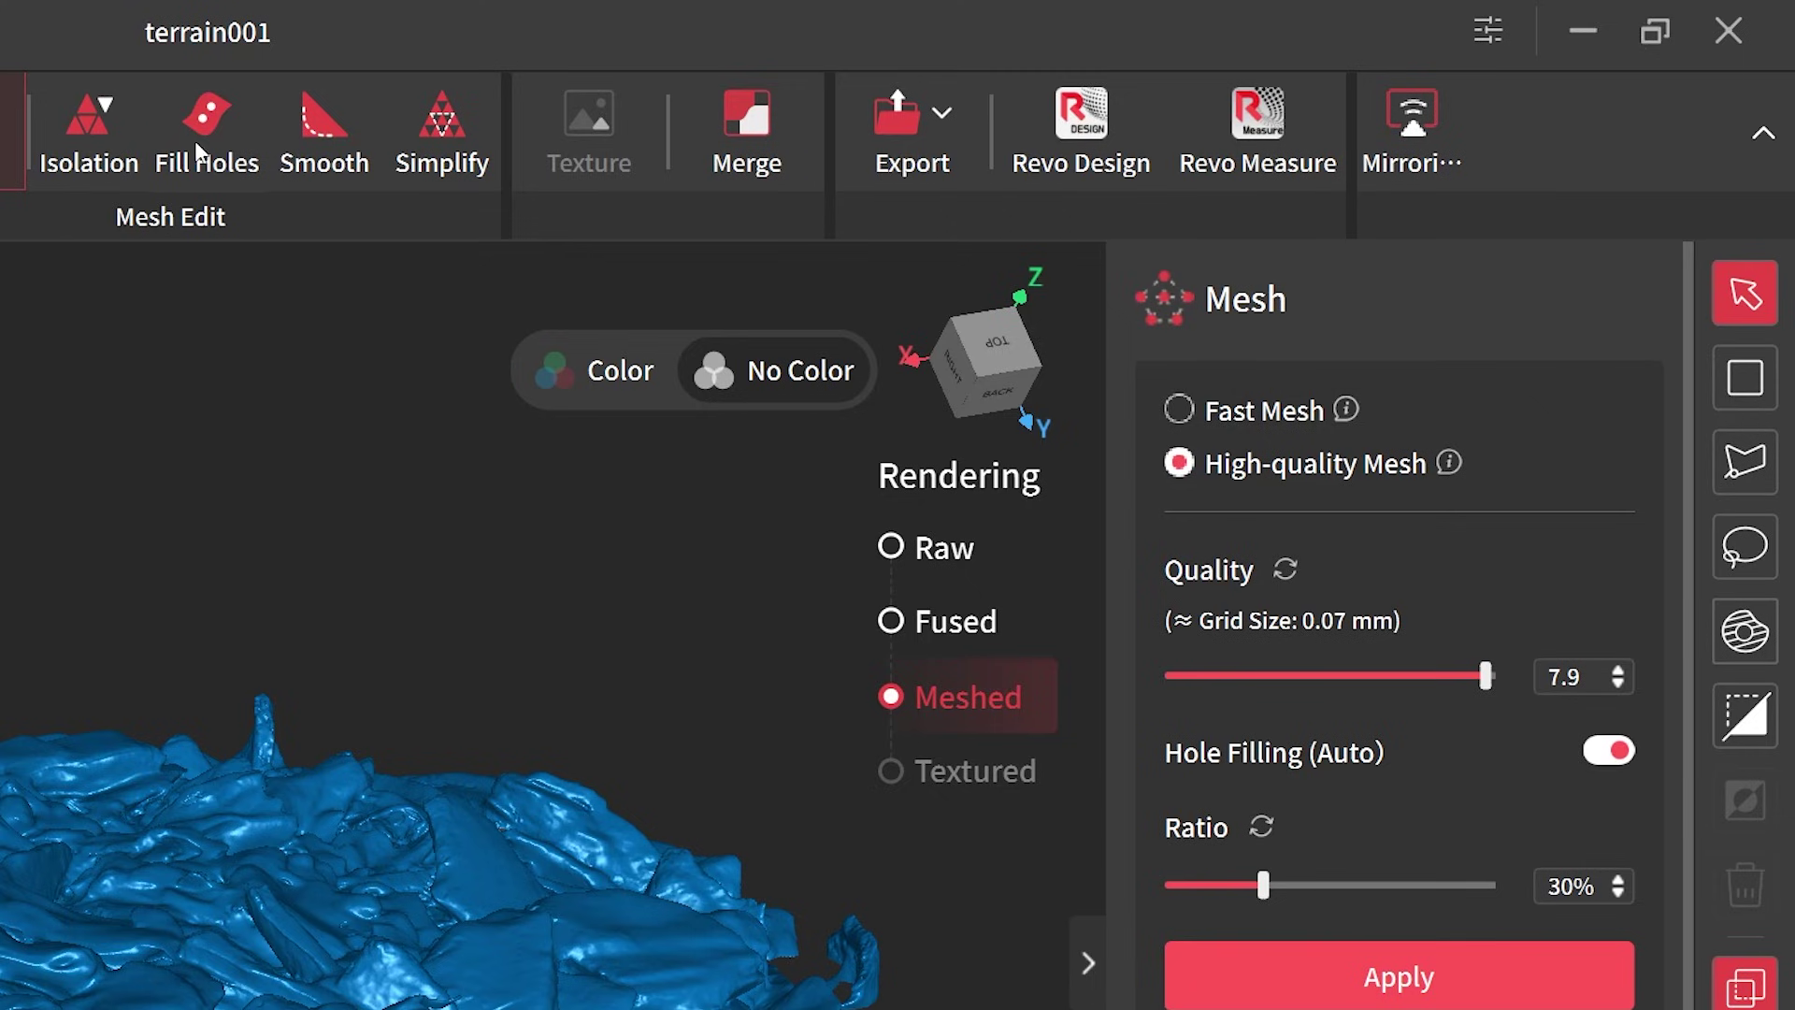
Choose curved hole filling and detect the holes in the terrain mesh.
{"action": "left_click", "coordinate": [206, 152]}
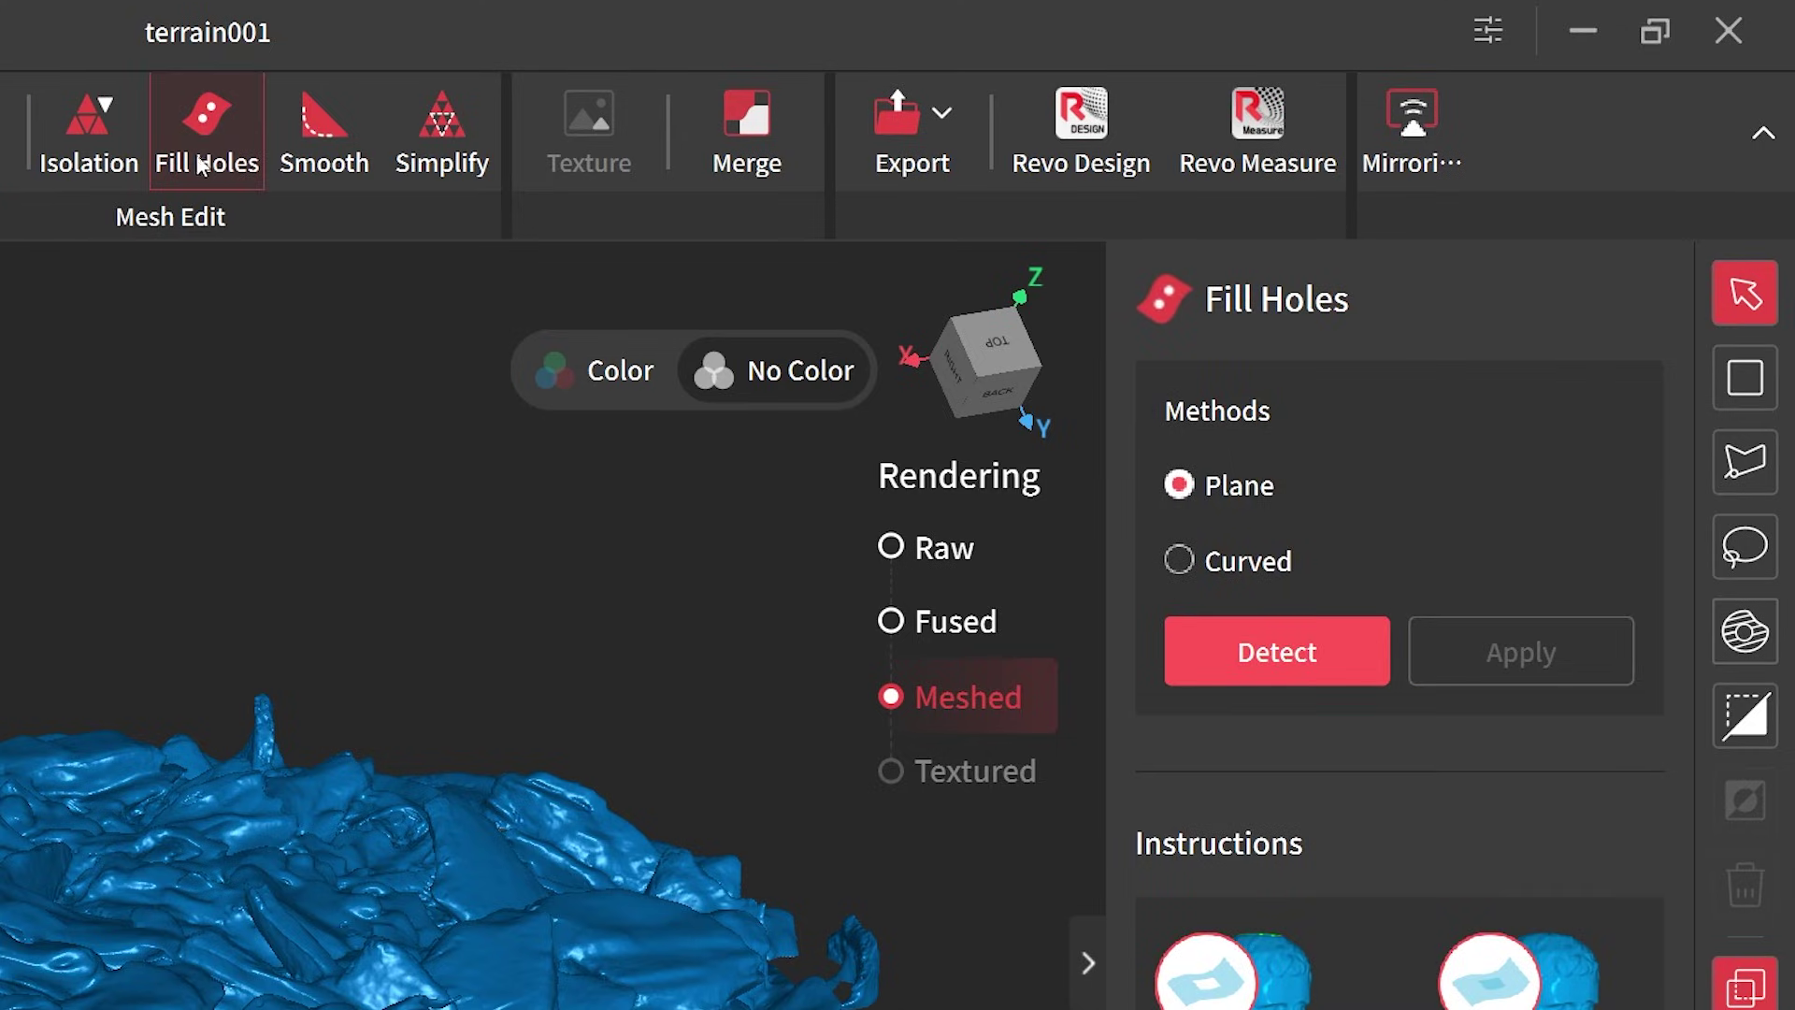
{"action": "left_click", "coordinate": [1180, 557]}
{"action": "left_click", "coordinate": [1286, 653]}
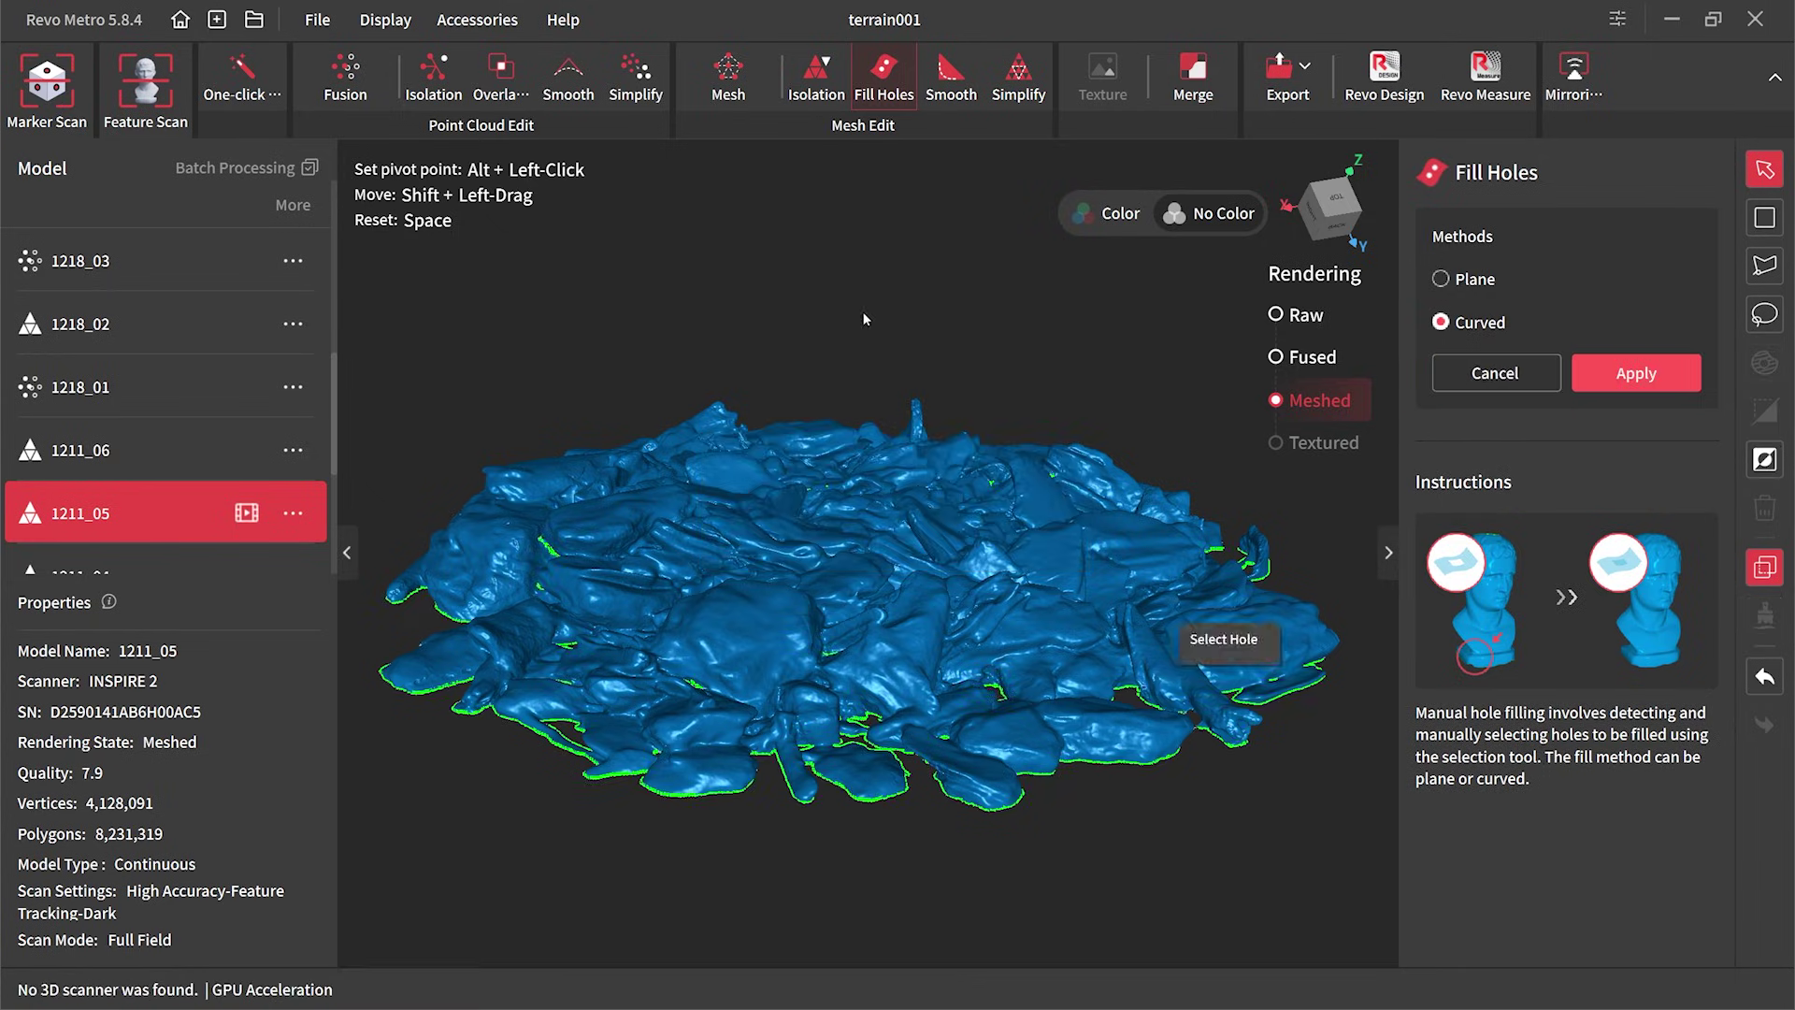
{"action": "left_click_drag", "start_coordinate": [865, 318], "coordinate": [786, 354]}
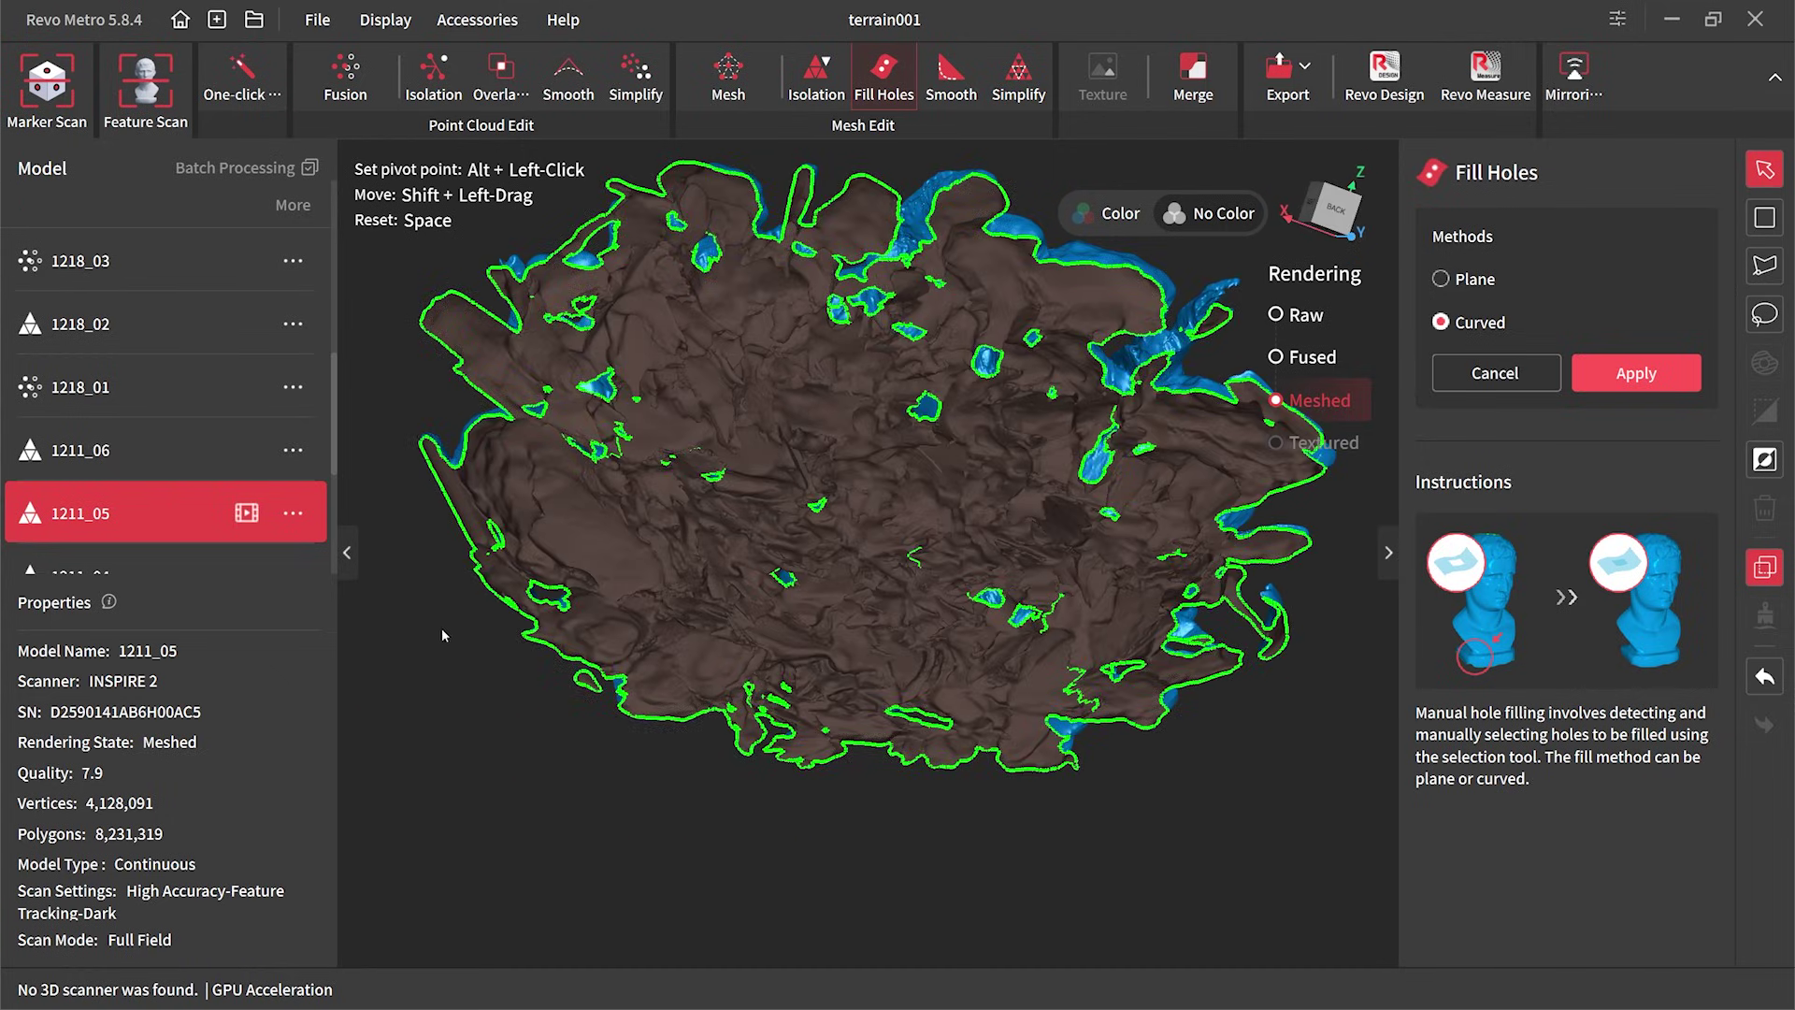
{"action": "mouse_move", "coordinate": [441, 626]}
{"action": "left_mouse_down"}
{"action": "mouse_move", "coordinate": [955, 664]}
{"action": "mouse_move", "coordinate": [897, 524]}
{"action": "left_mouse_up"}
Mark the detected holes and the open outer boundary, then apply the curved fill.
{"action": "left_click", "coordinate": [895, 466]}
{"action": "left_click", "coordinate": [796, 374]}
{"action": "mouse_move", "coordinate": [821, 372]}
{"action": "left_mouse_down"}
{"action": "mouse_move", "coordinate": [988, 354]}
{"action": "mouse_move", "coordinate": [634, 345]}
{"action": "left_mouse_up"}
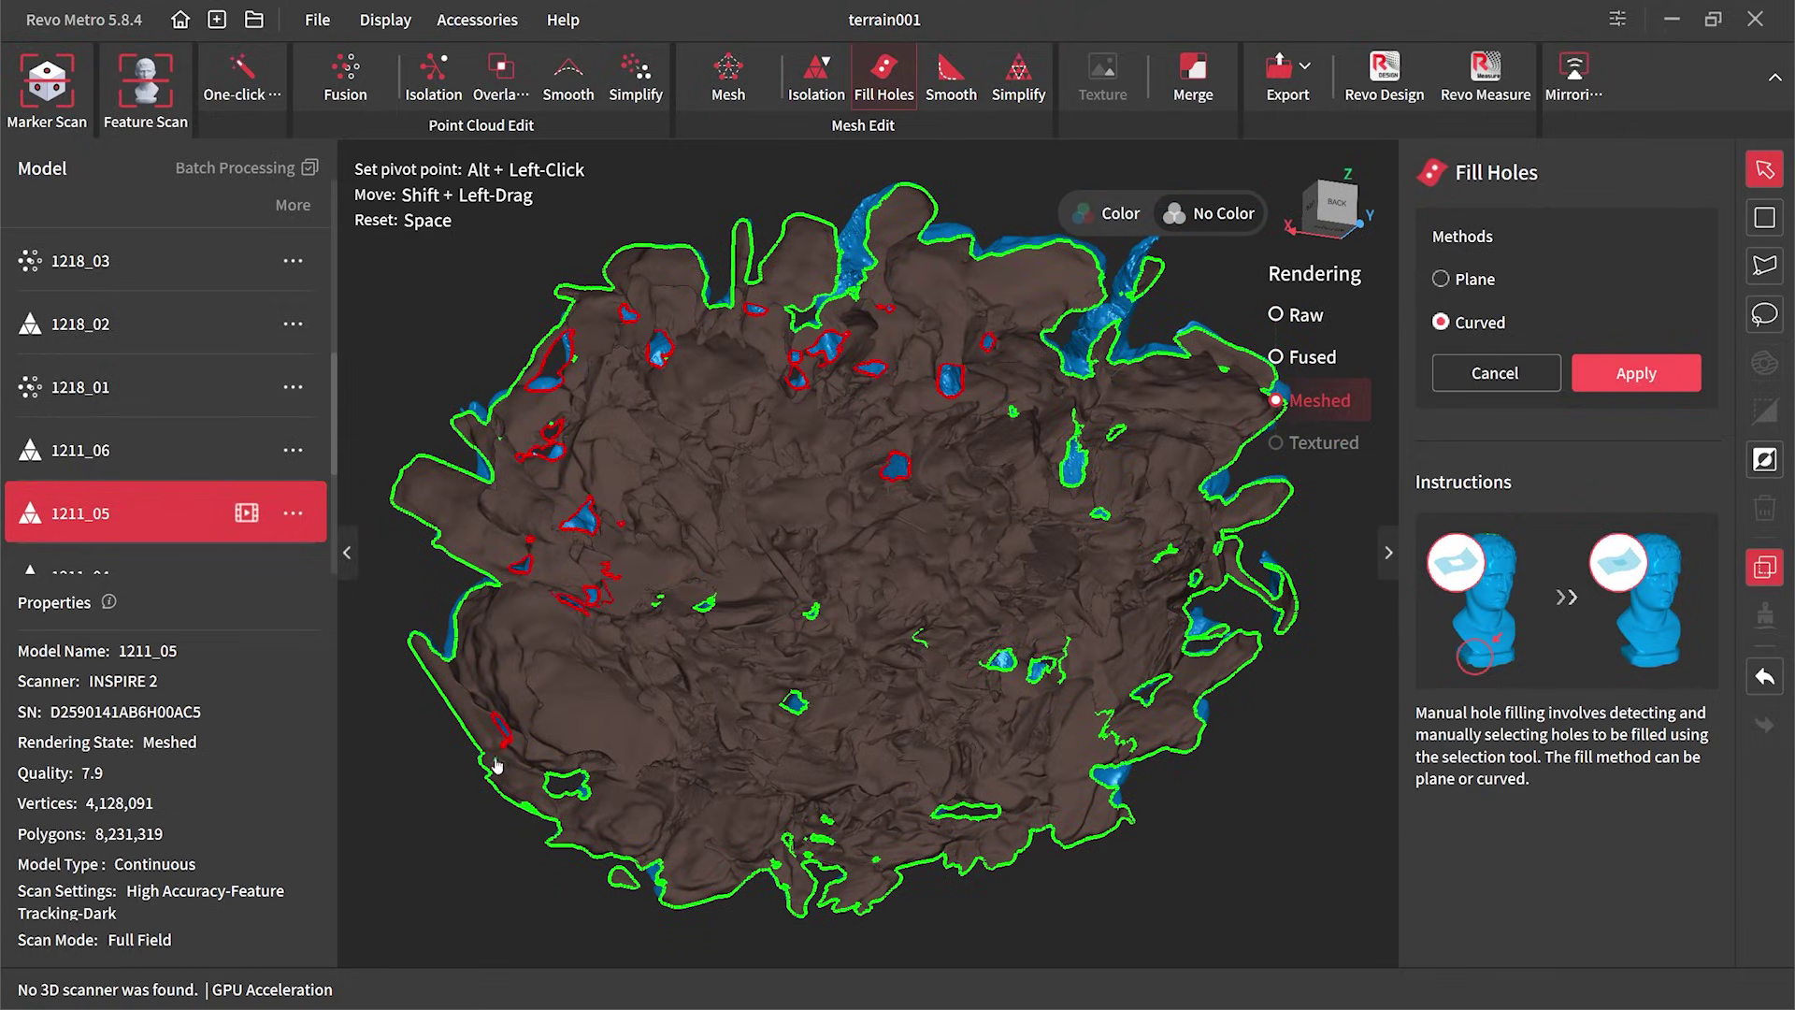
{"action": "left_click_drag", "start_coordinate": [506, 772], "coordinate": [673, 606]}
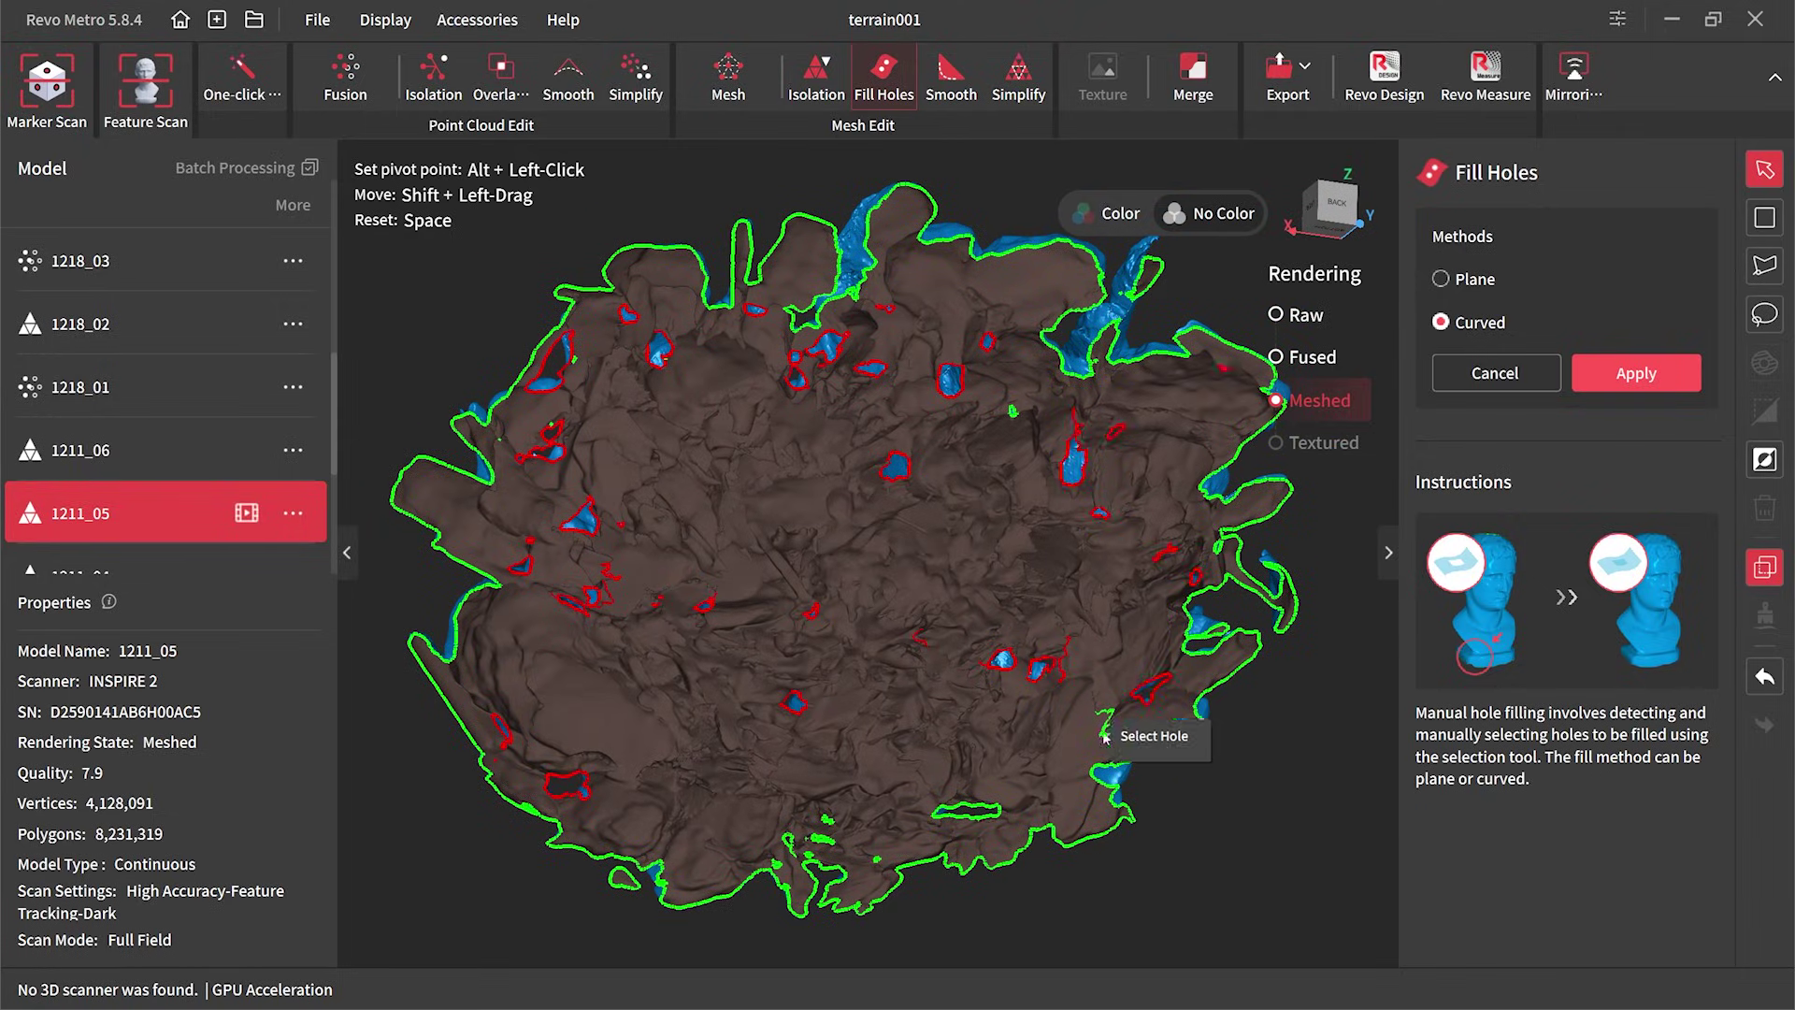
{"action": "left_click", "coordinate": [1123, 299]}
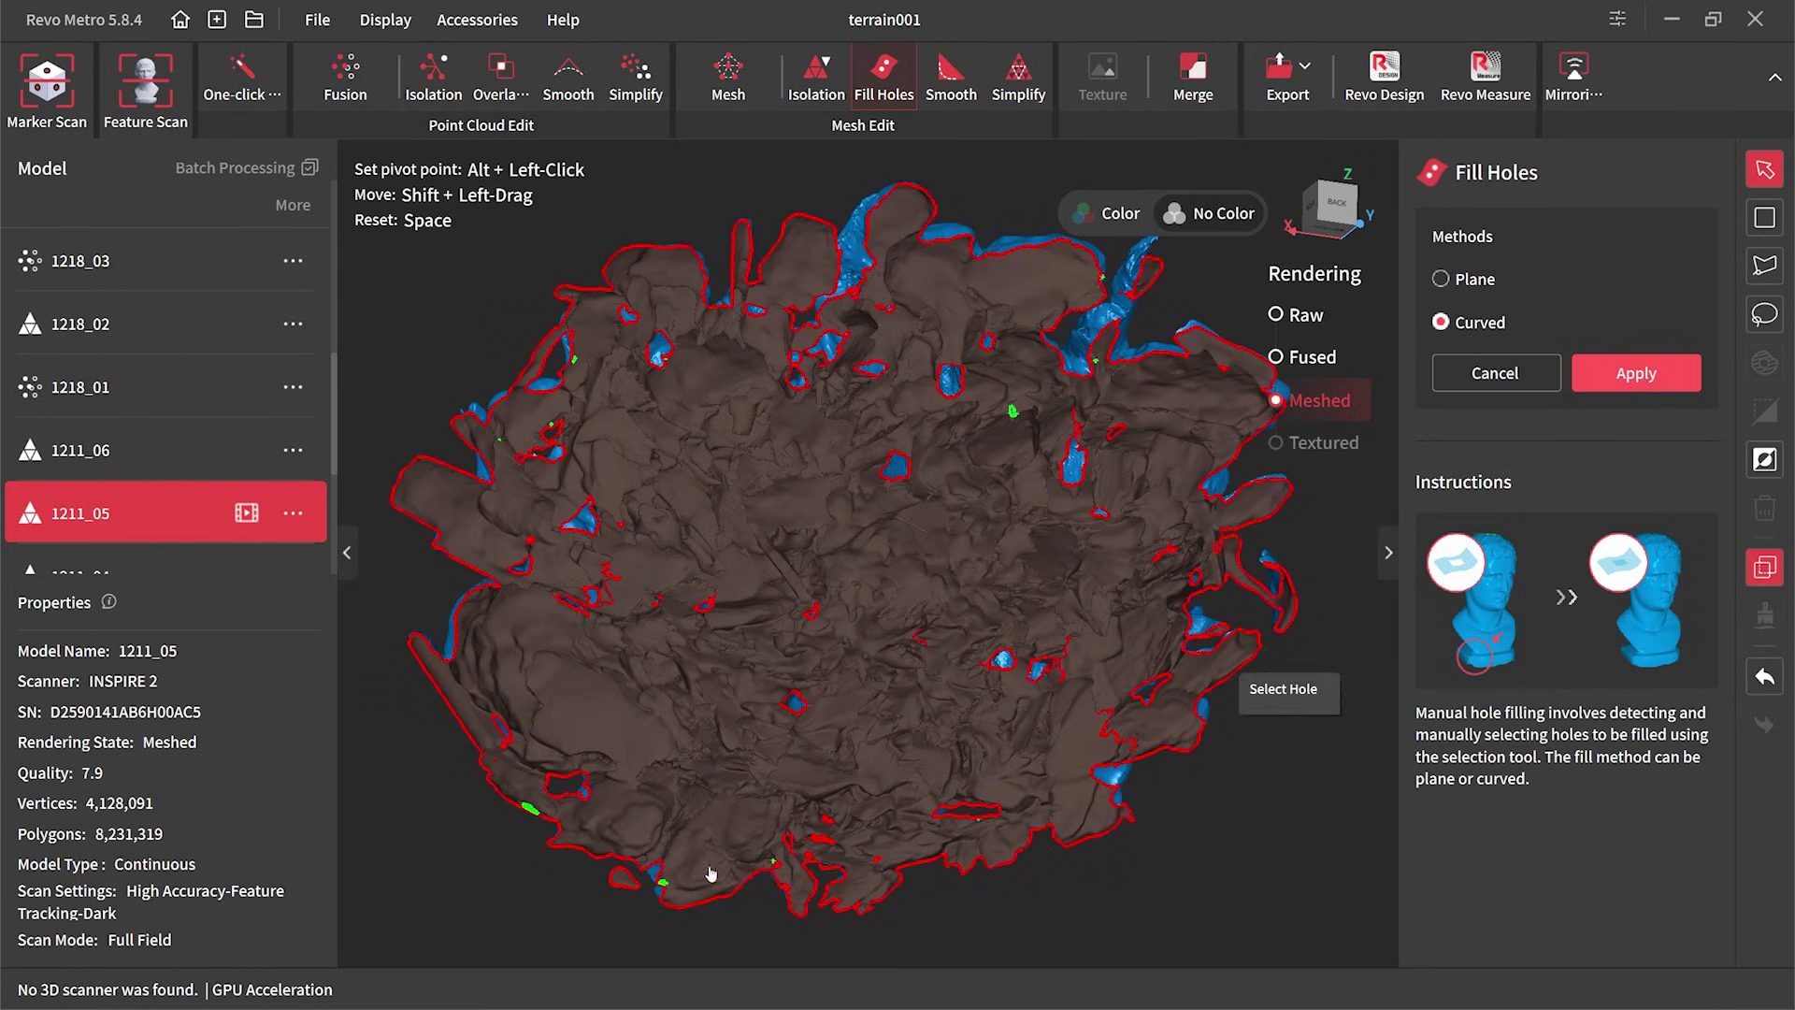
{"action": "left_click_drag", "start_coordinate": [574, 367], "coordinate": [813, 581]}
{"action": "left_click", "coordinate": [1627, 391]}
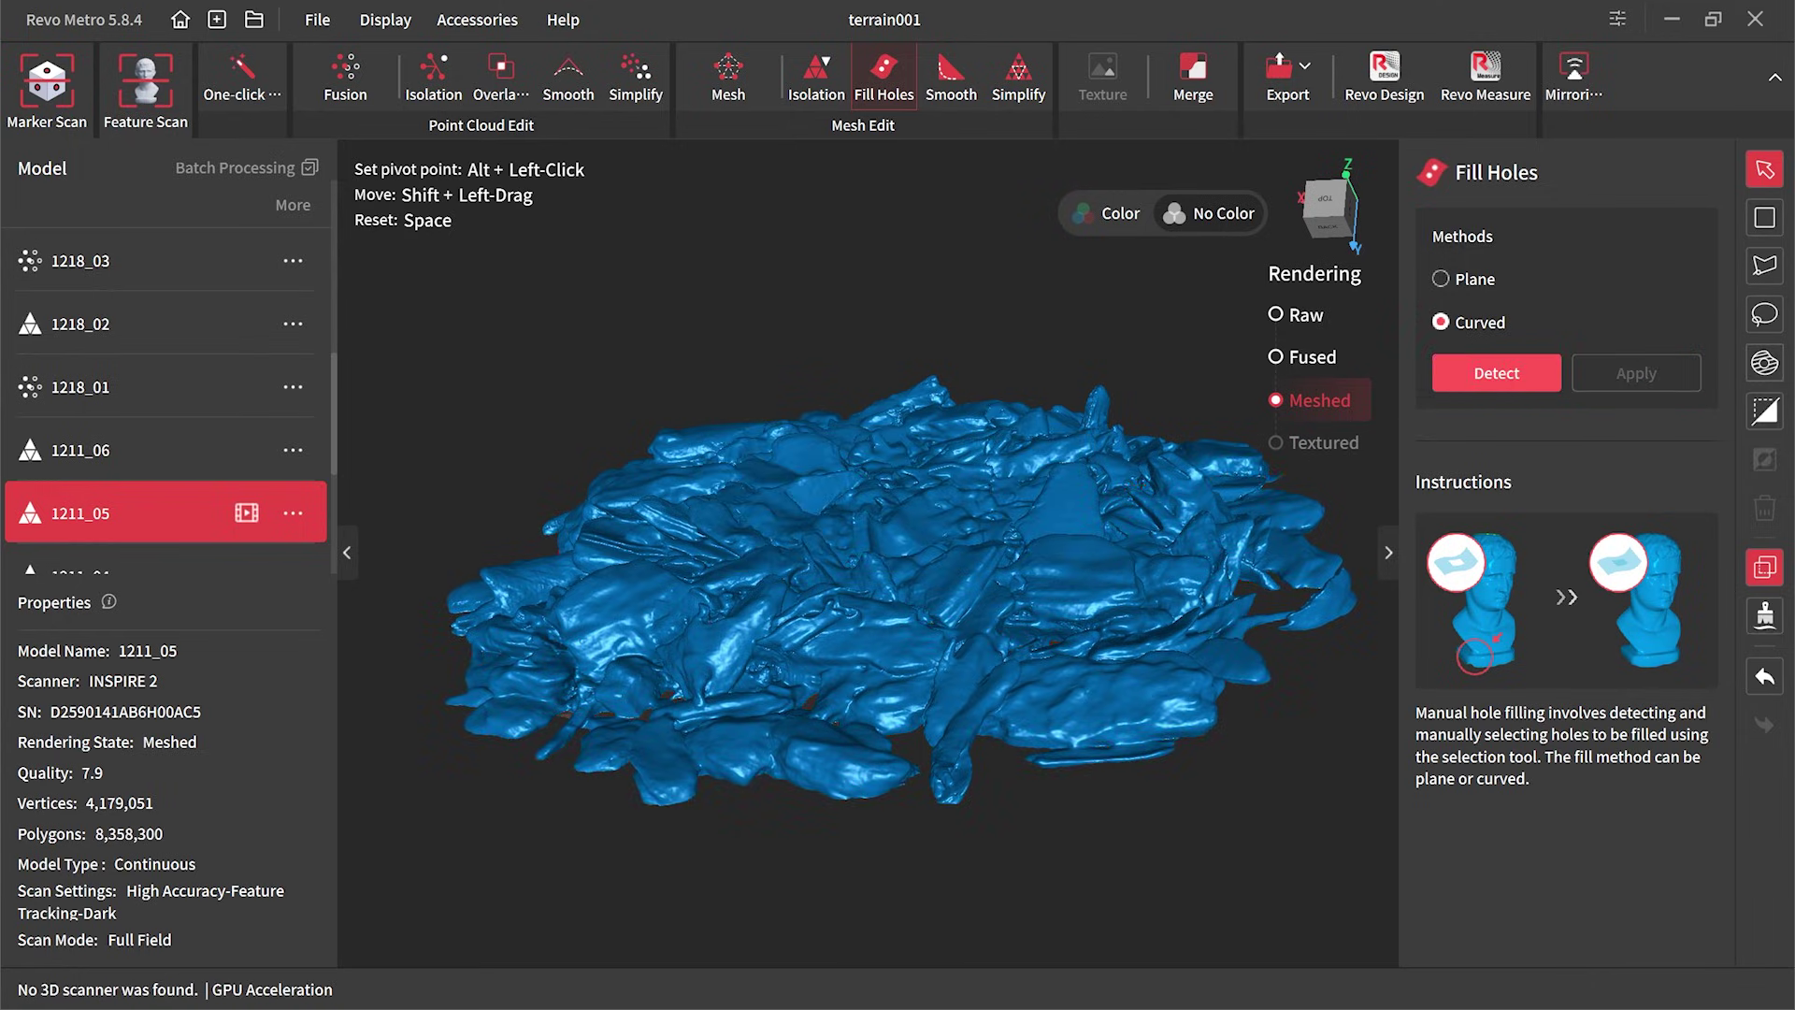
Orbit the repaired terrain to a tilted top view for a final look.
{"action": "left_click_drag", "start_coordinate": [1052, 854], "coordinate": [993, 737]}
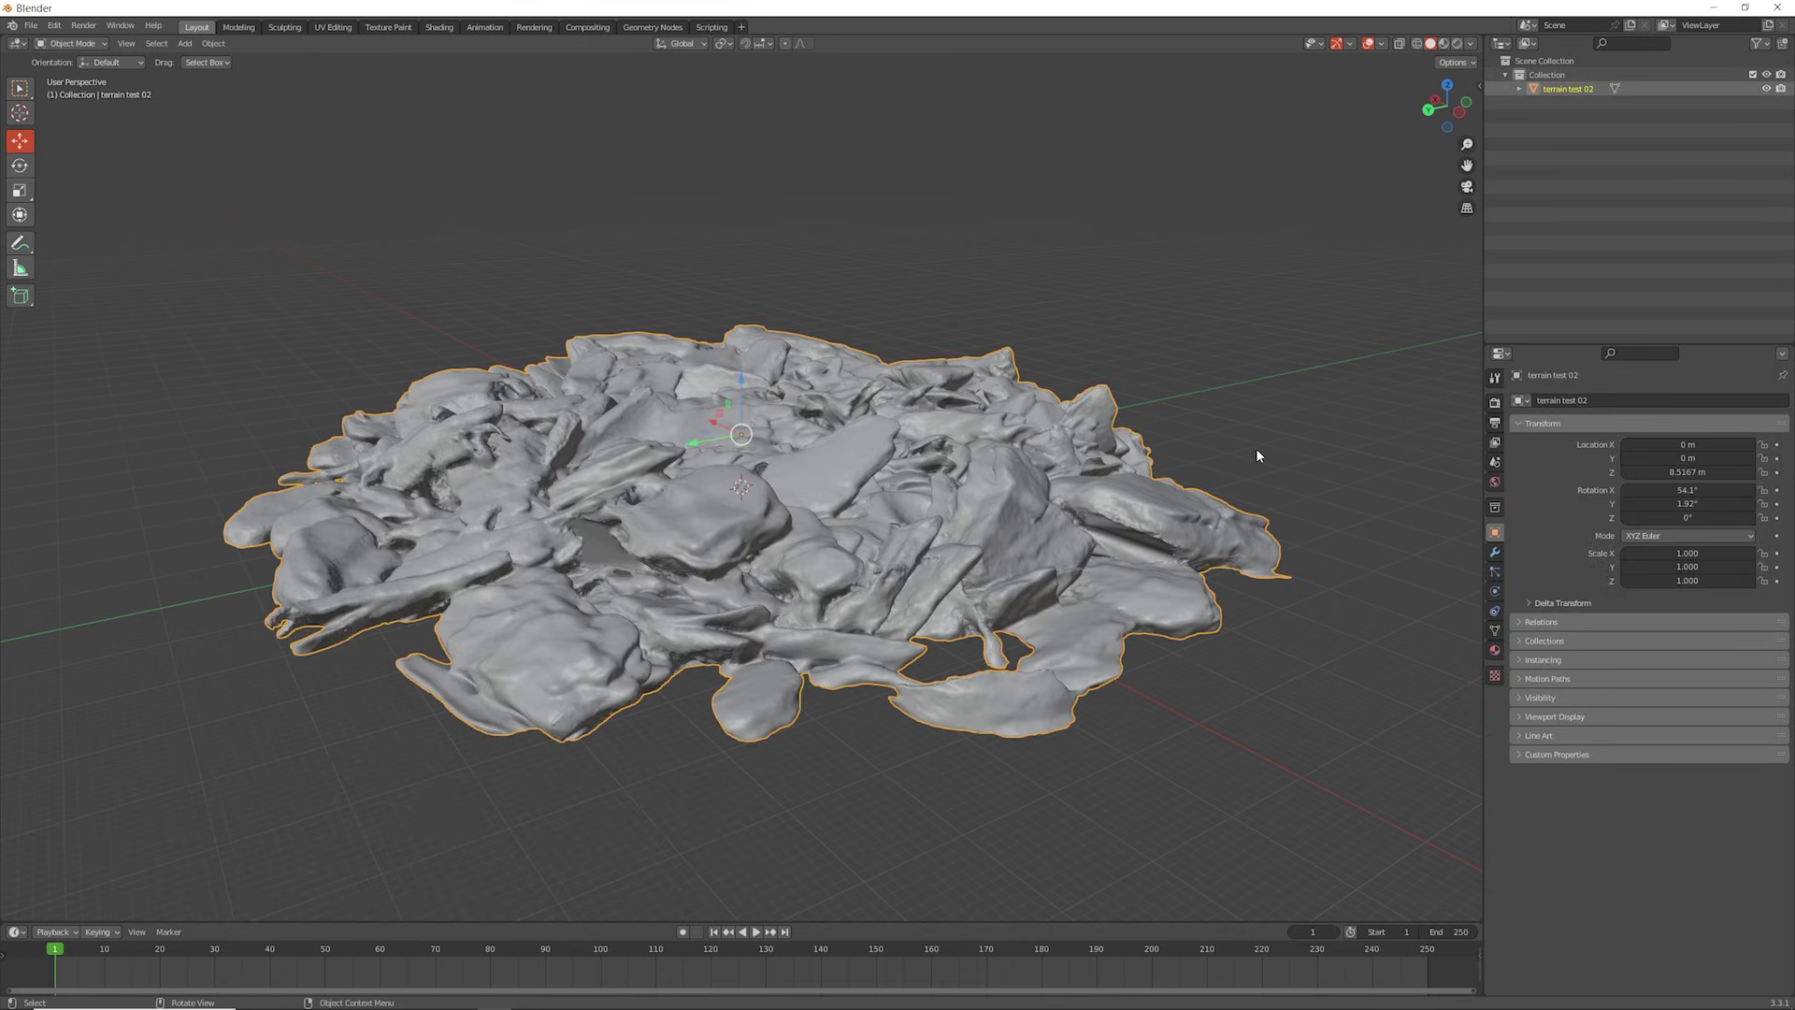
Look down on the imported terrain test 02, then view it in Right Orthographic.
{"action": "middle_click_drag", "start_coordinate": [1264, 417], "coordinate": [1078, 399]}
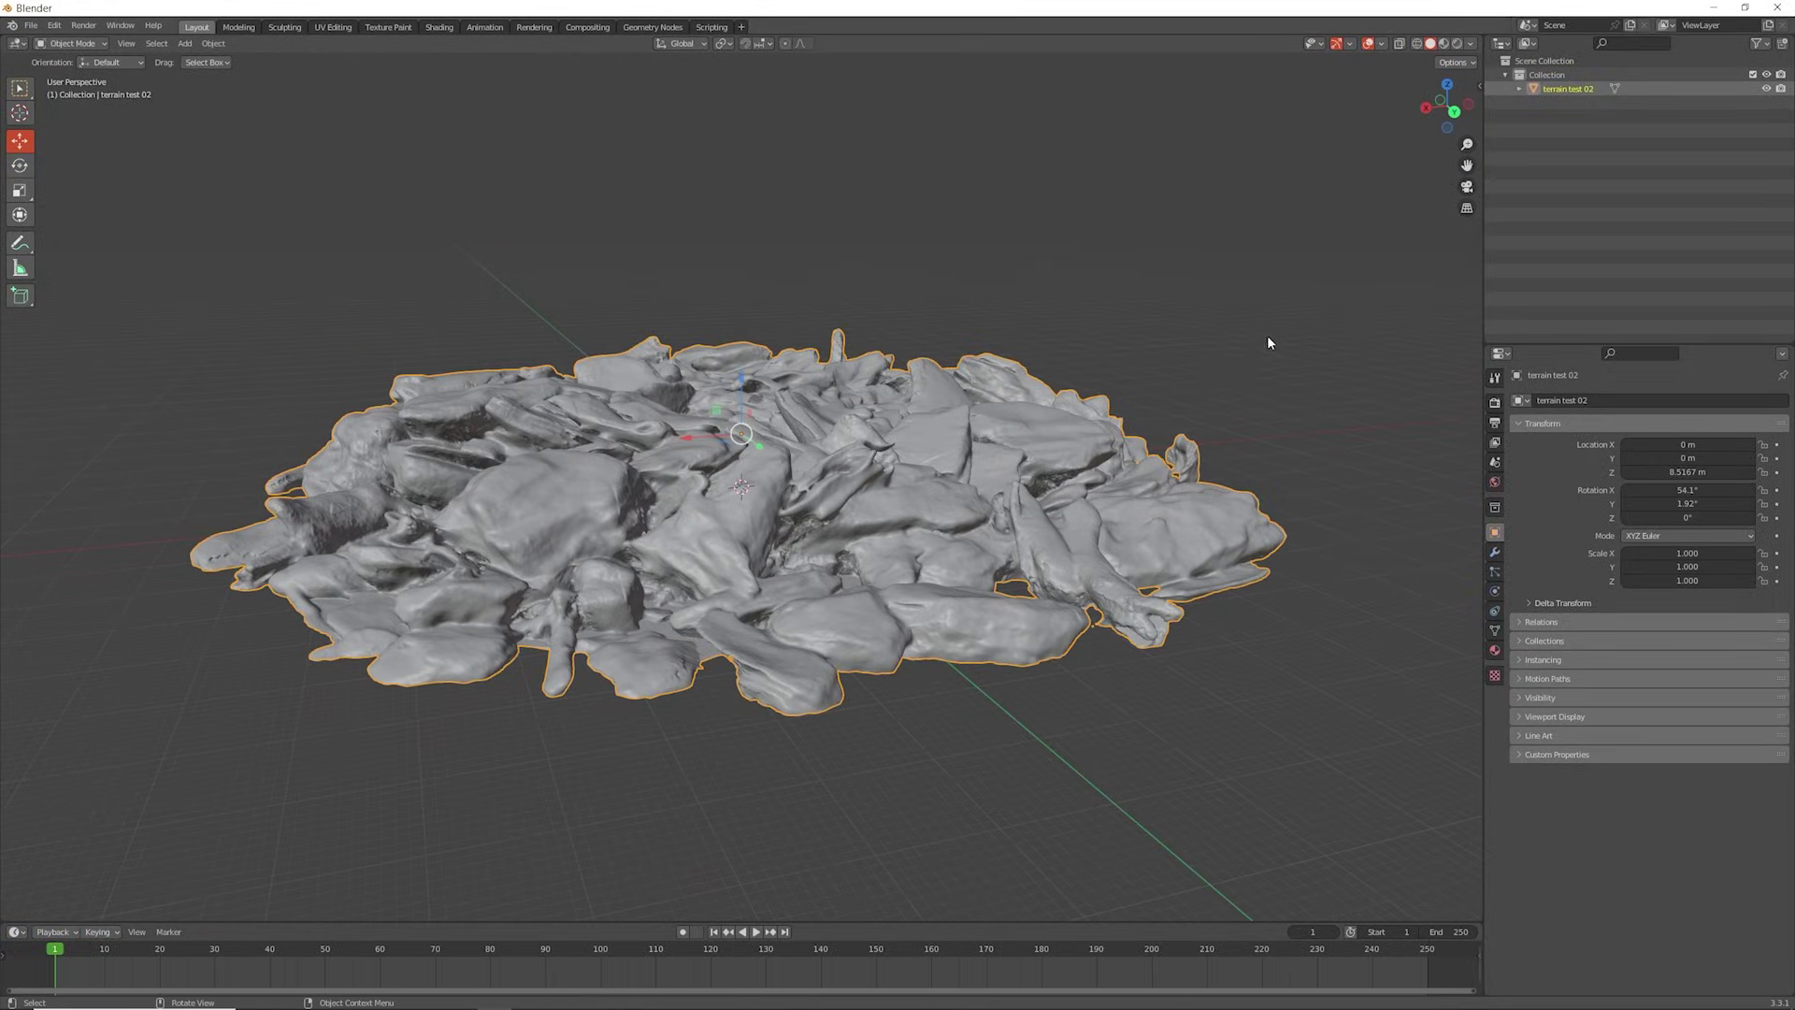
{"action": "left_click", "coordinate": [1424, 110]}
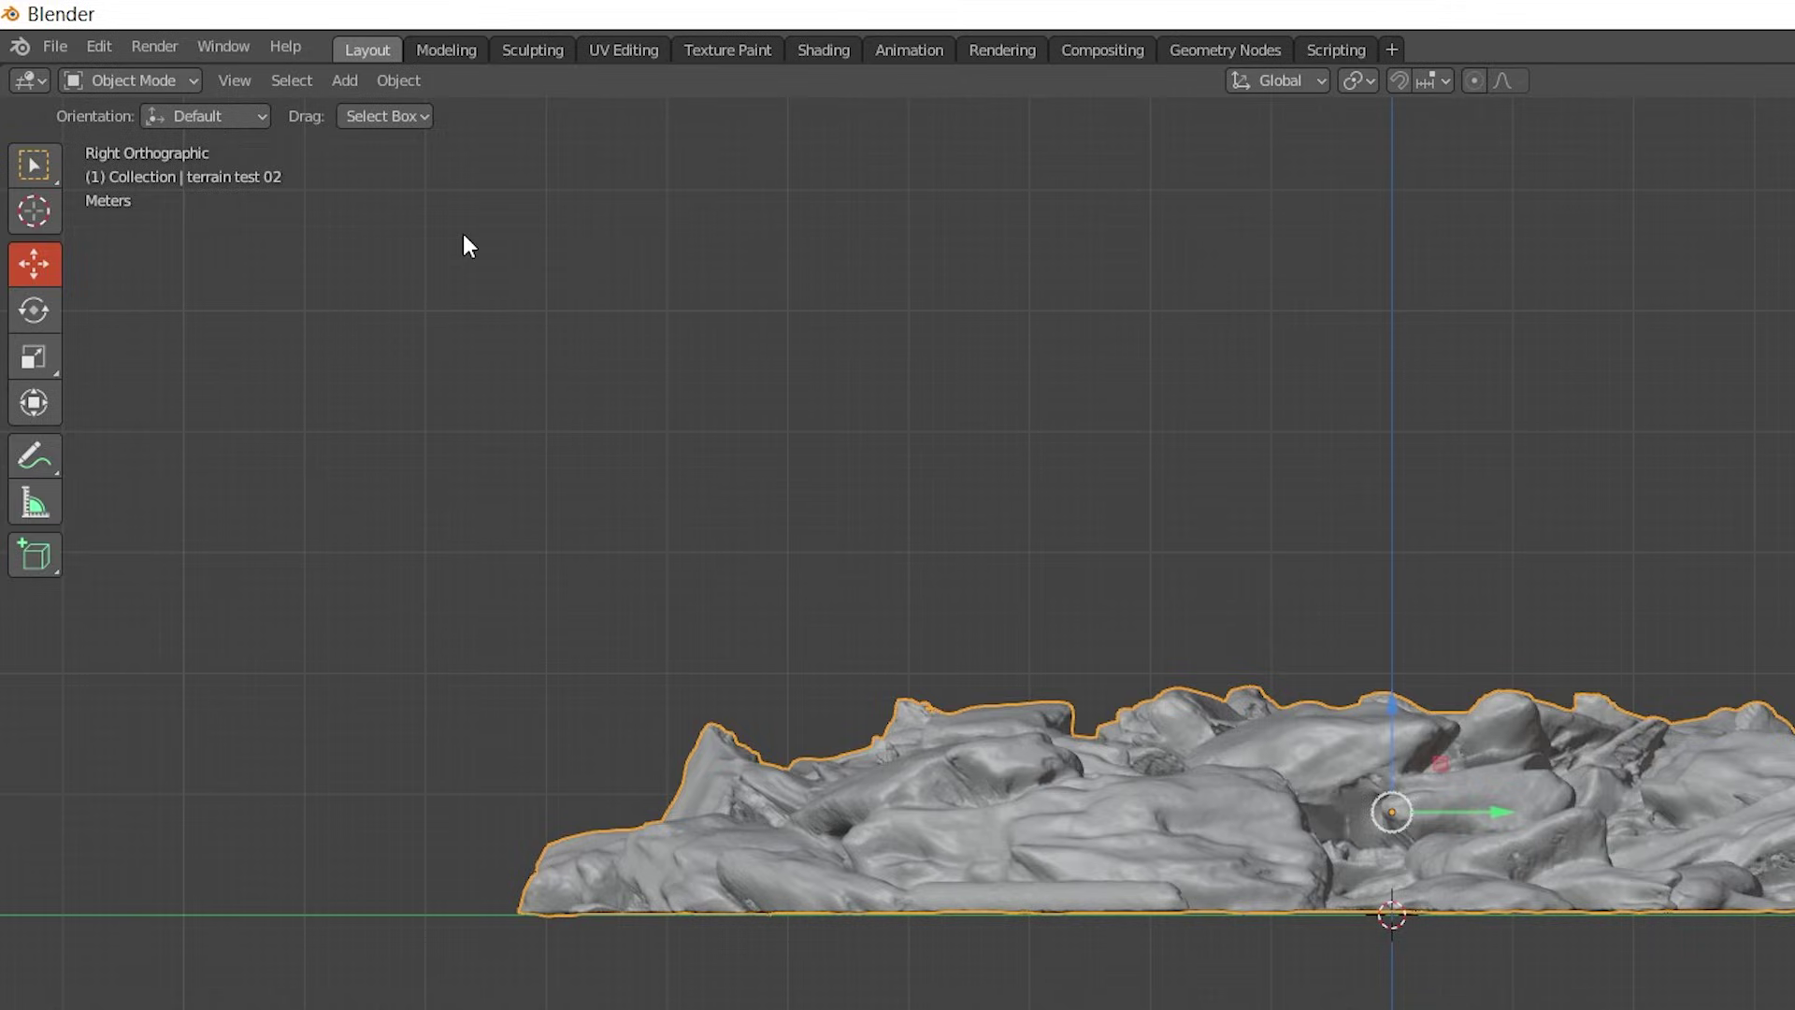
{"action": "left_click", "coordinate": [346, 82]}
{"action": "mouse_move", "coordinate": [369, 112]}
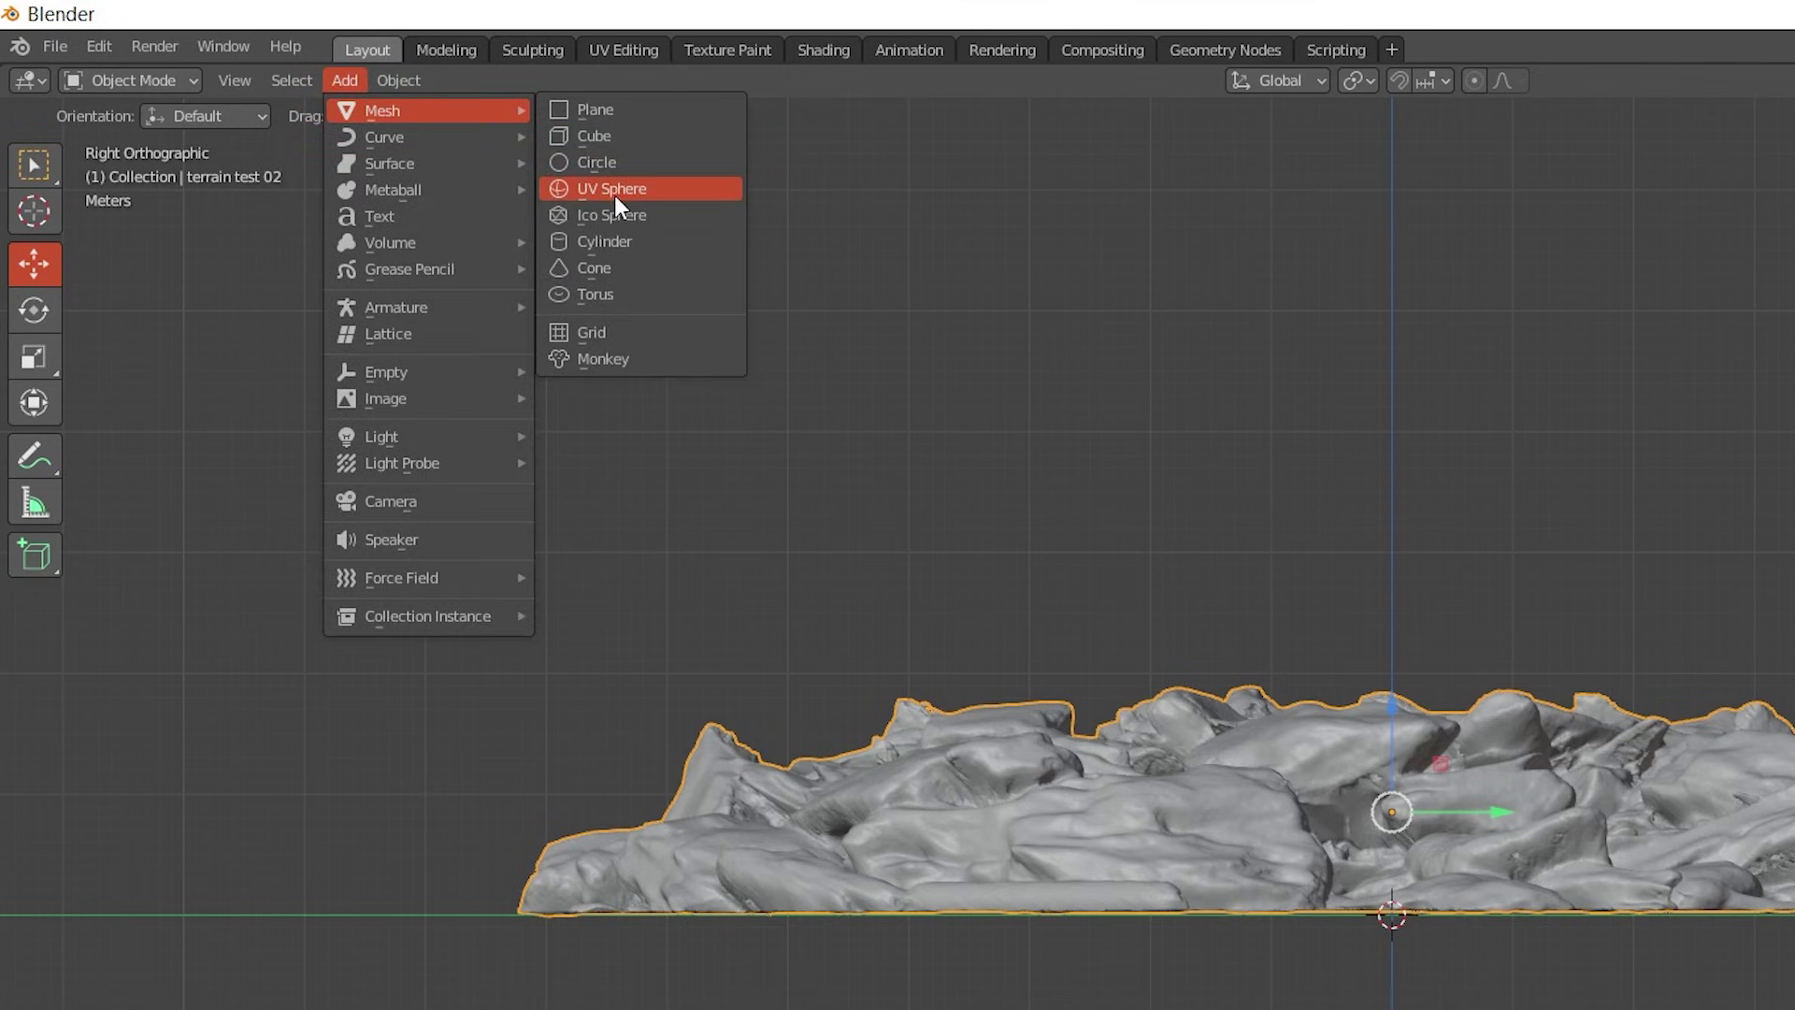
Add a cylinder and scale it to about 74.865 × 74.865 × 4.379, a flat disc.
{"action": "left_click", "coordinate": [621, 251]}
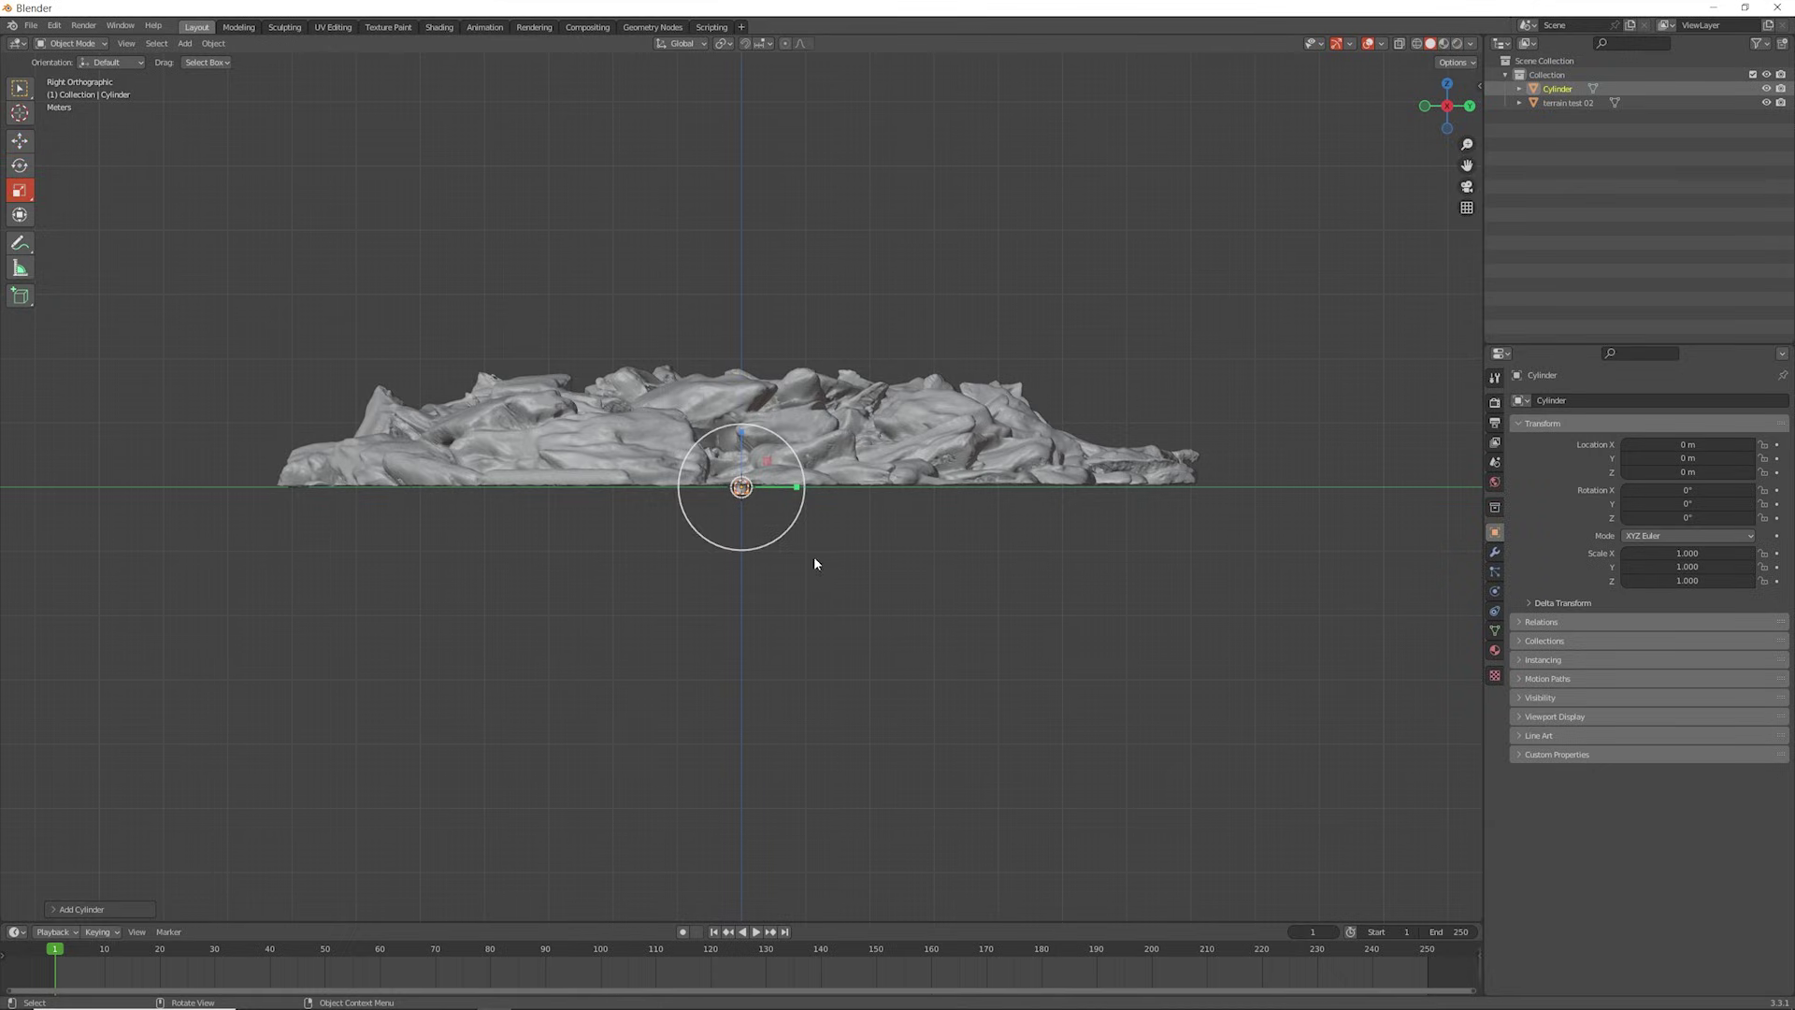
{"action": "left_click_drag", "start_coordinate": [795, 531], "coordinate": [837, 554]}
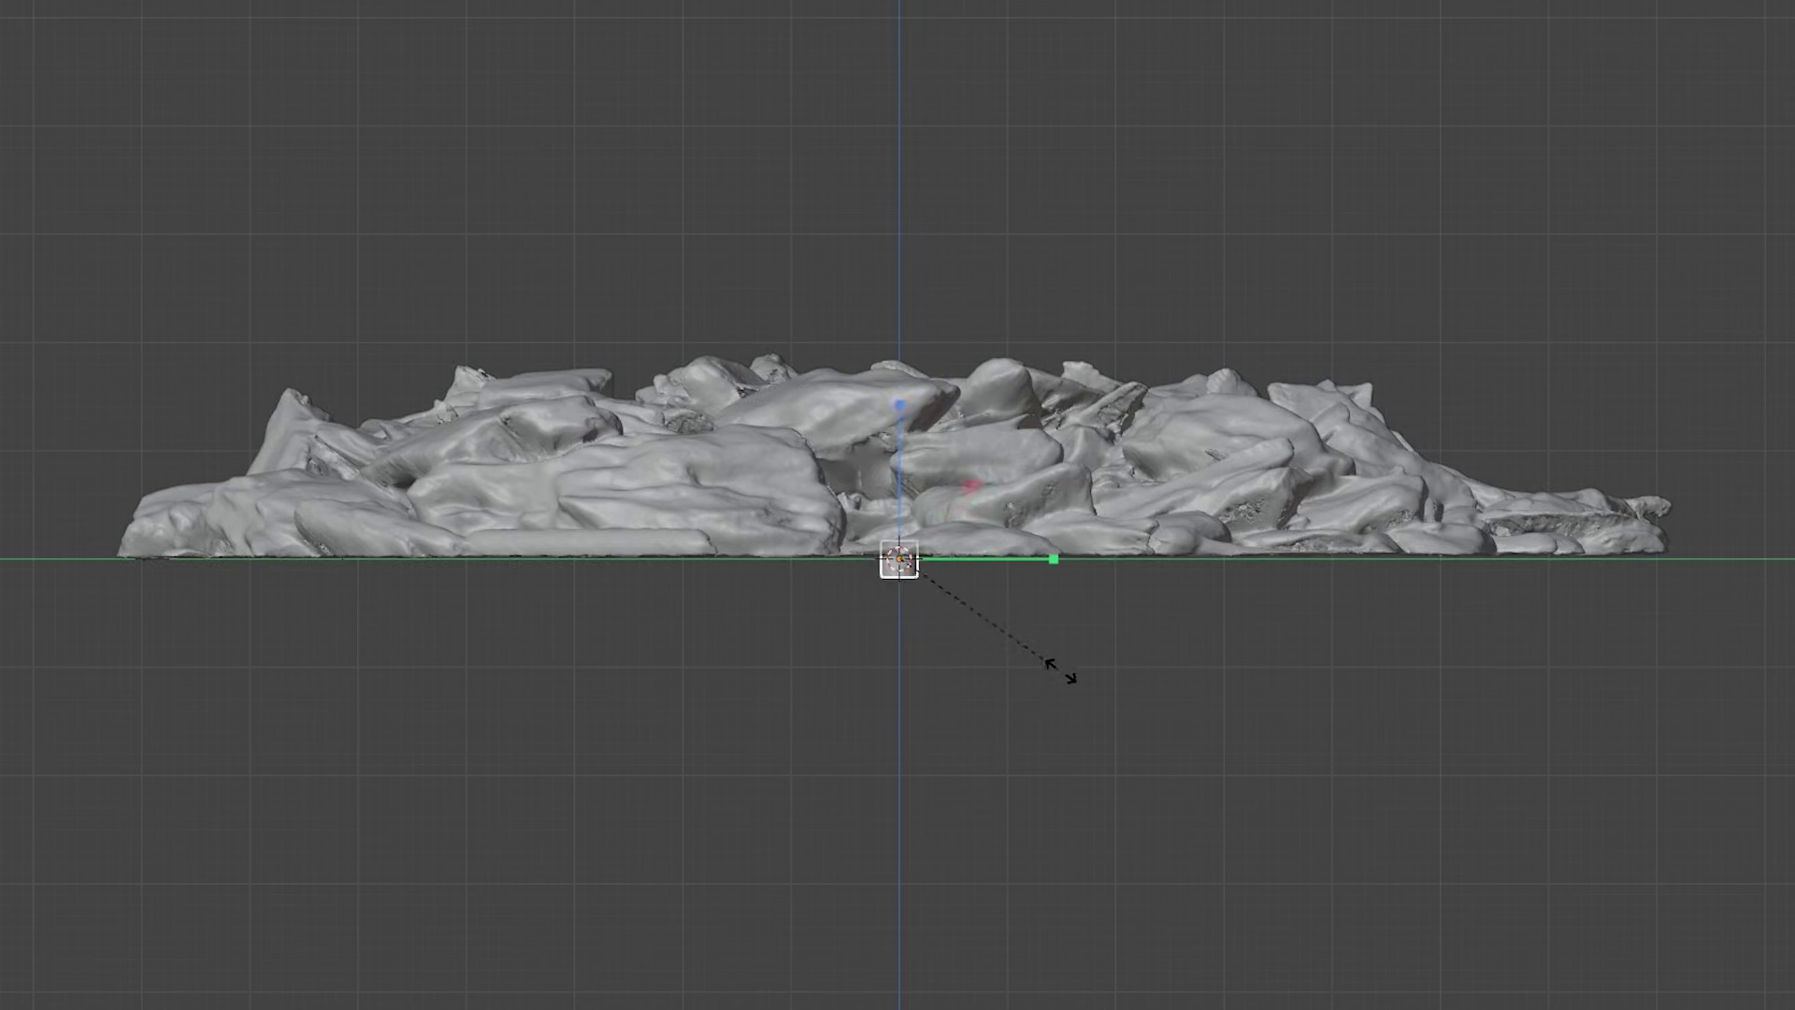
{"action": "left_click_drag", "start_coordinate": [1061, 670], "coordinate": [1794, 1009]}
{"action": "left_click_drag", "start_coordinate": [917, 643], "coordinate": [1048, 685]}
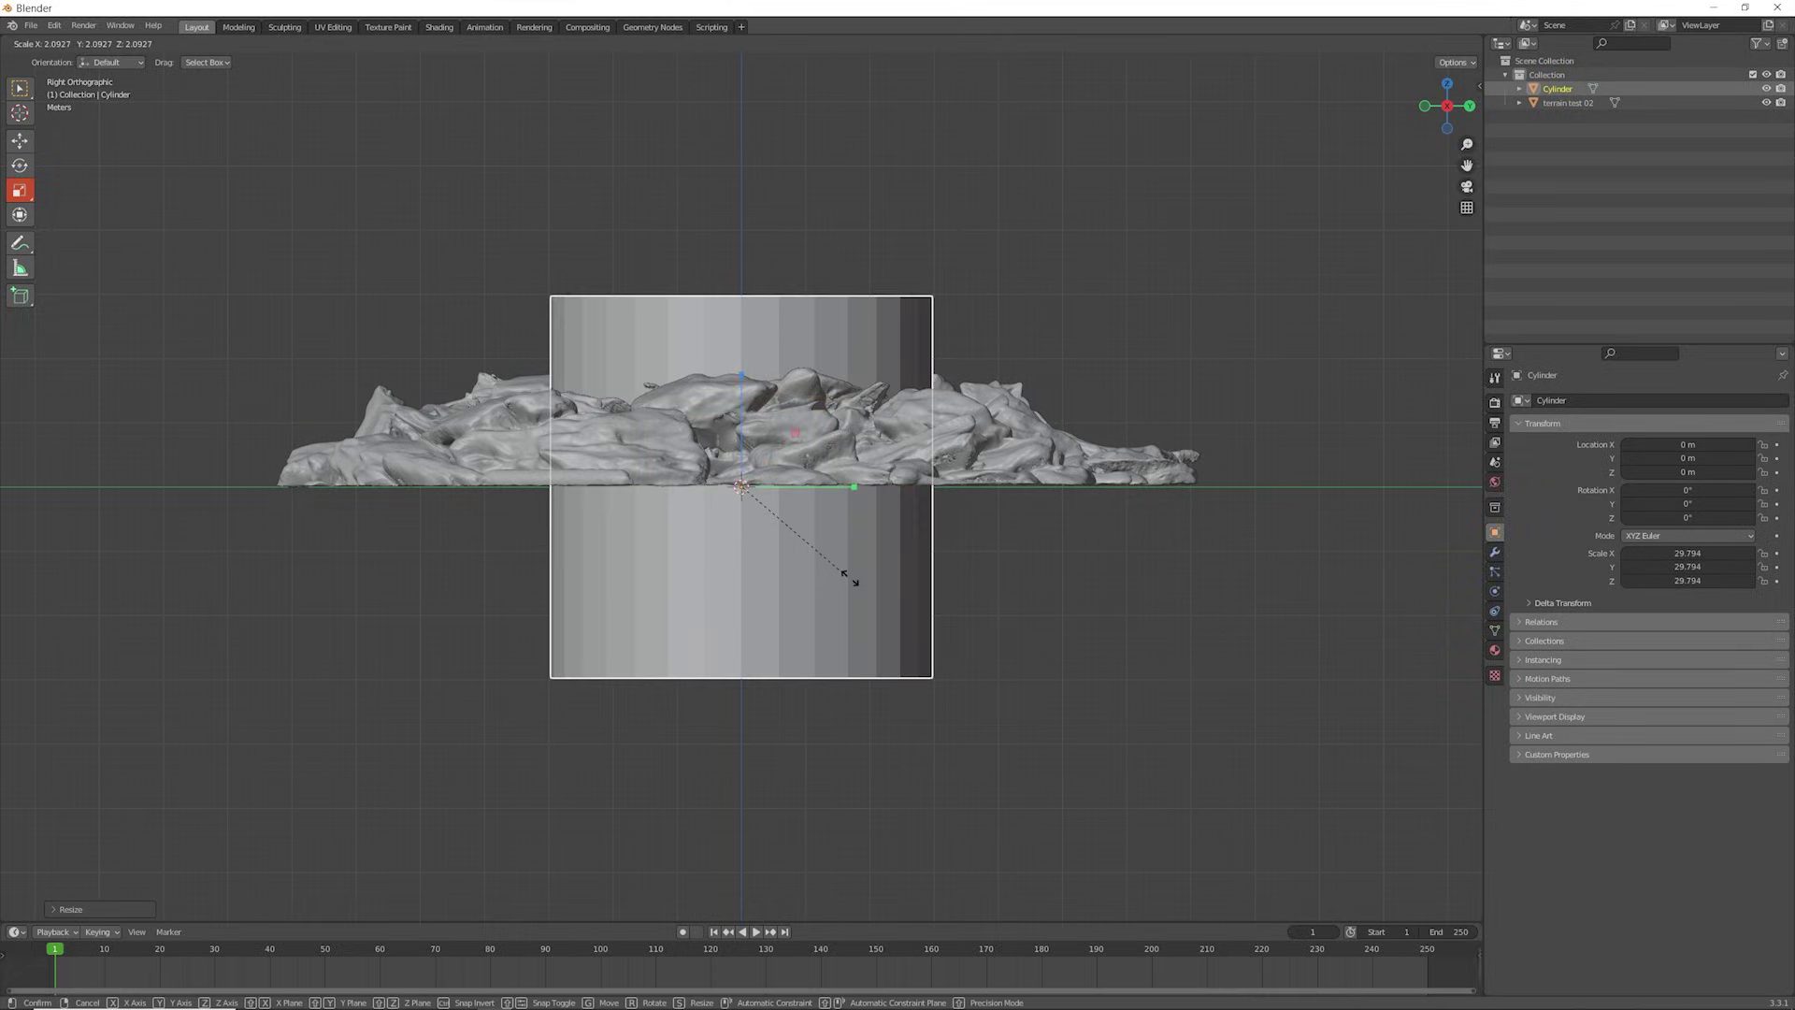
{"action": "left_click_drag", "start_coordinate": [849, 577], "coordinate": [1052, 651]}
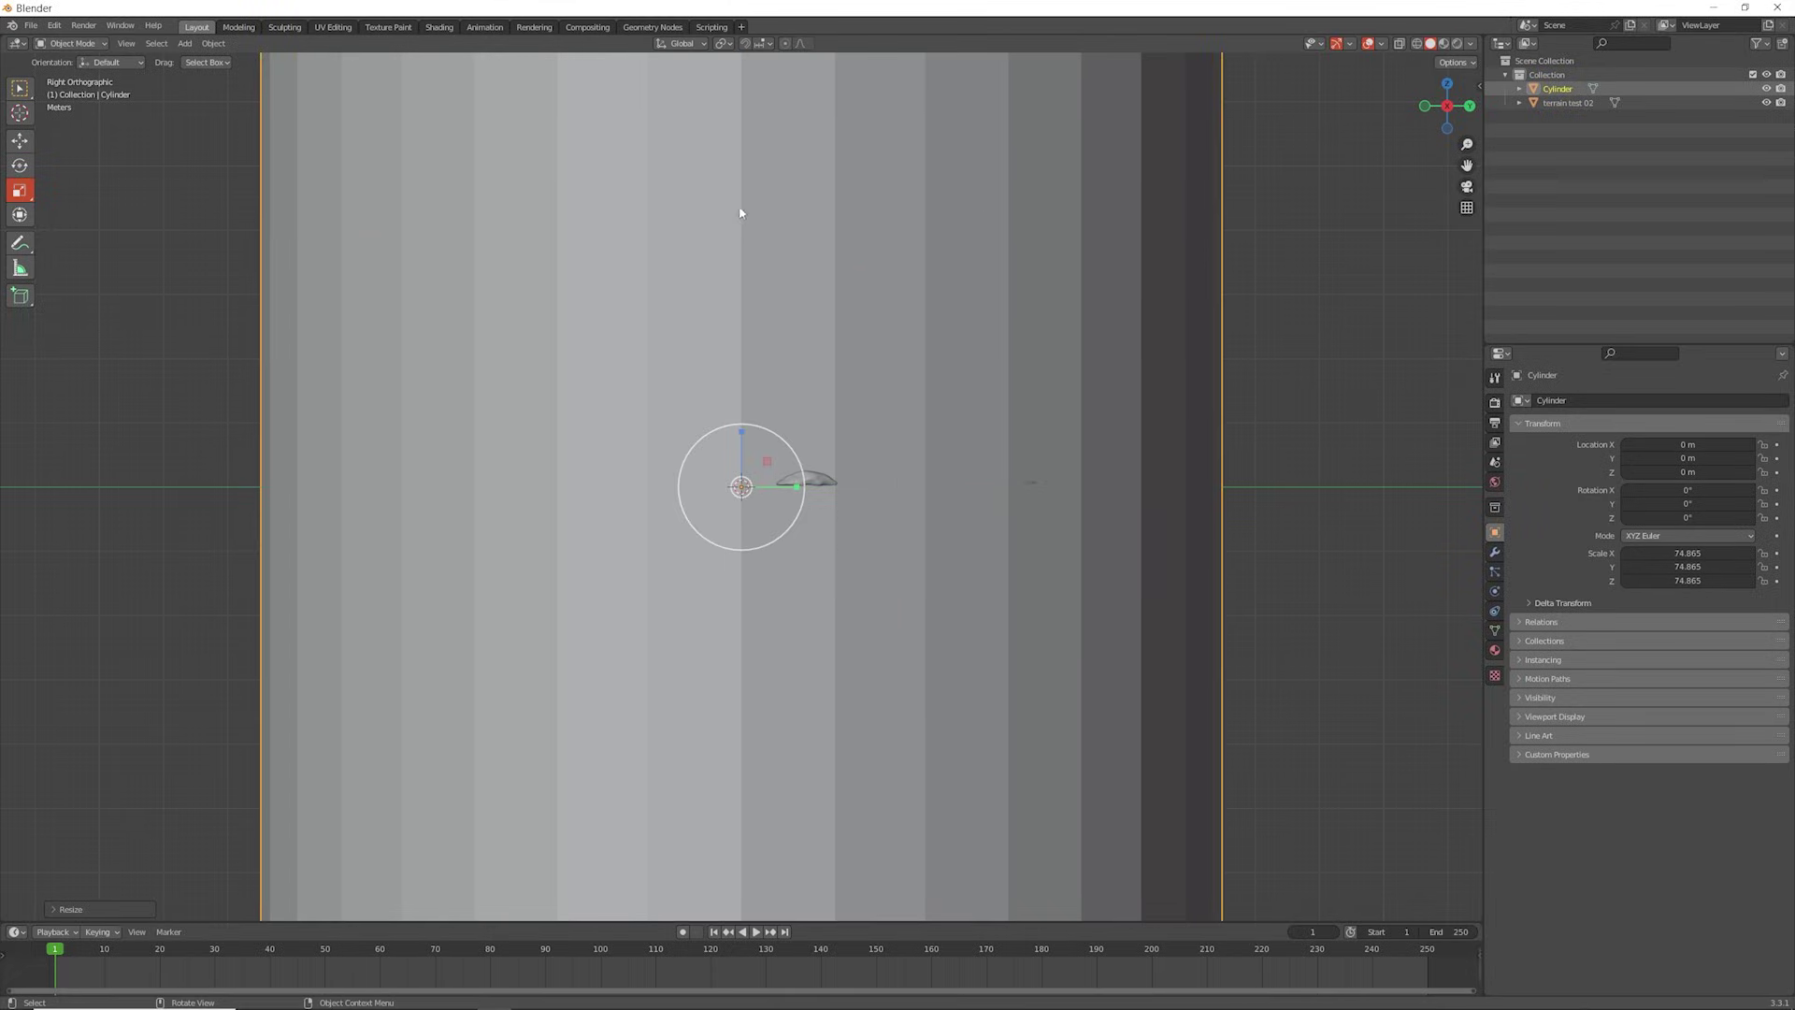
{"action": "mouse_move", "coordinate": [742, 429]}
{"action": "left_mouse_down"}
{"action": "mouse_move", "coordinate": [738, 486]}
{"action": "mouse_move", "coordinate": [745, 430]}
{"action": "left_mouse_up"}
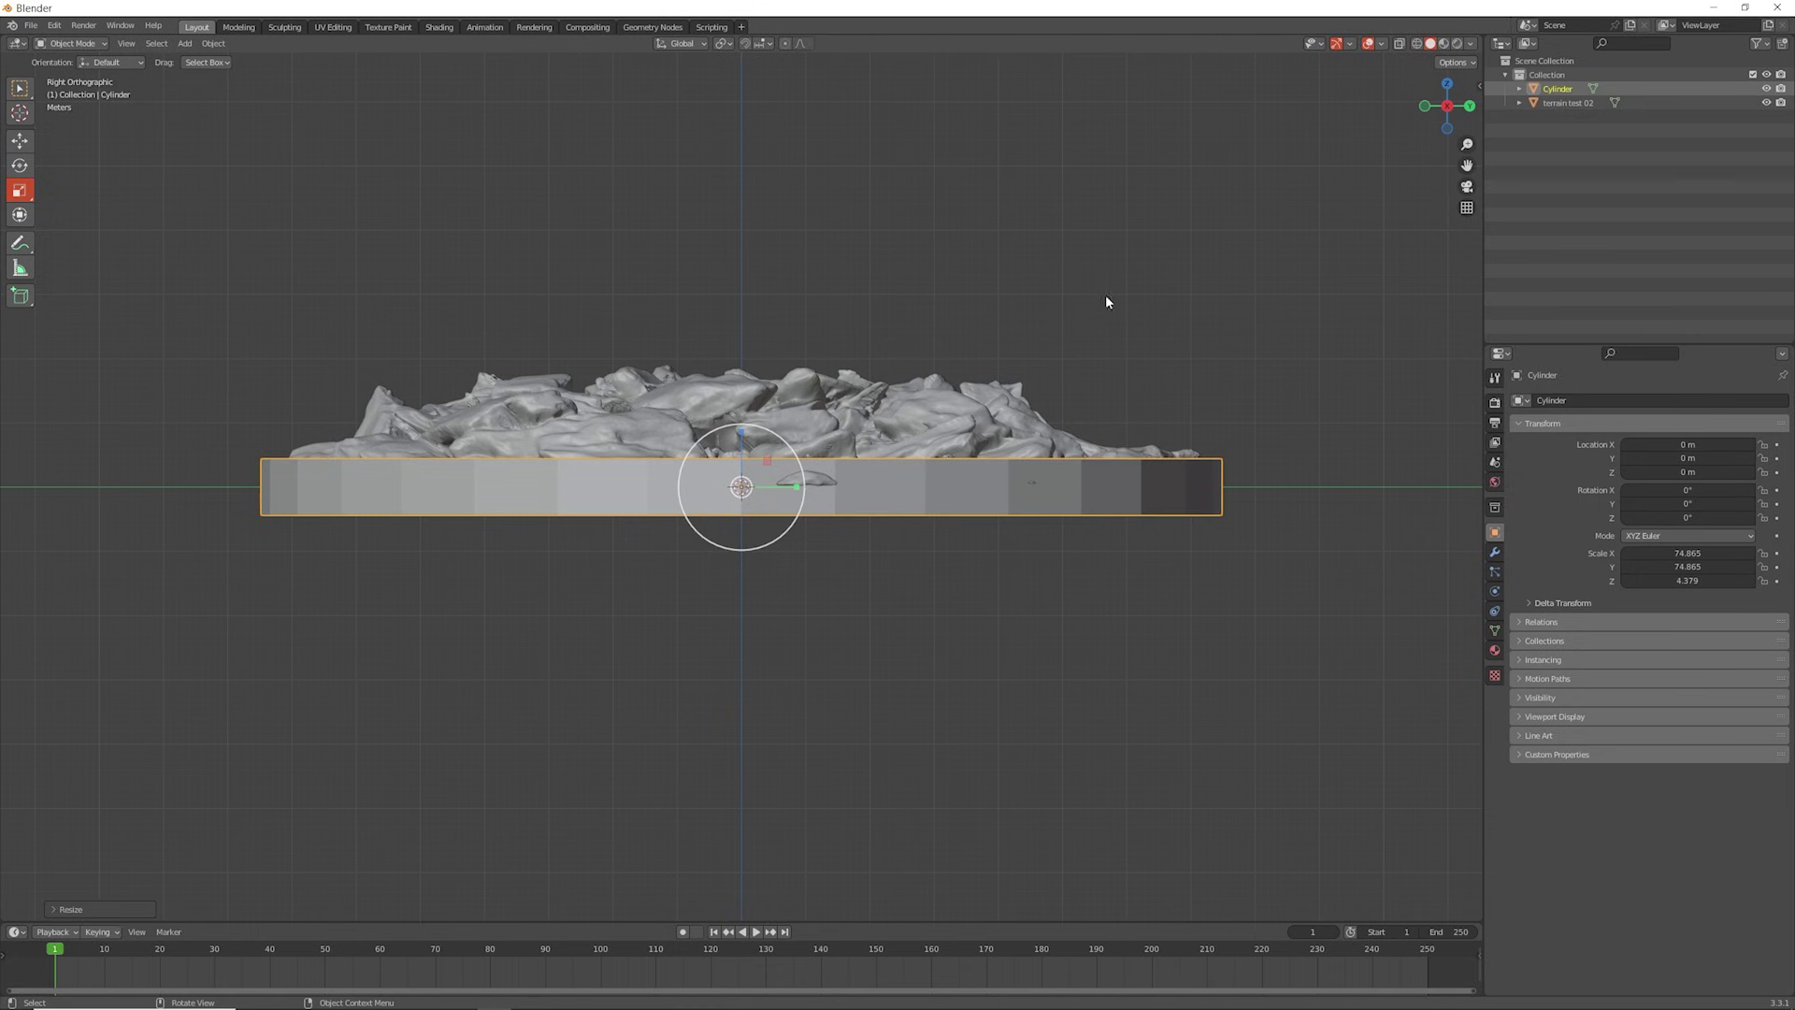
In Top view, move terrain test 02 along Y and X to centre it over the disc.
{"action": "left_click", "coordinate": [1444, 86]}
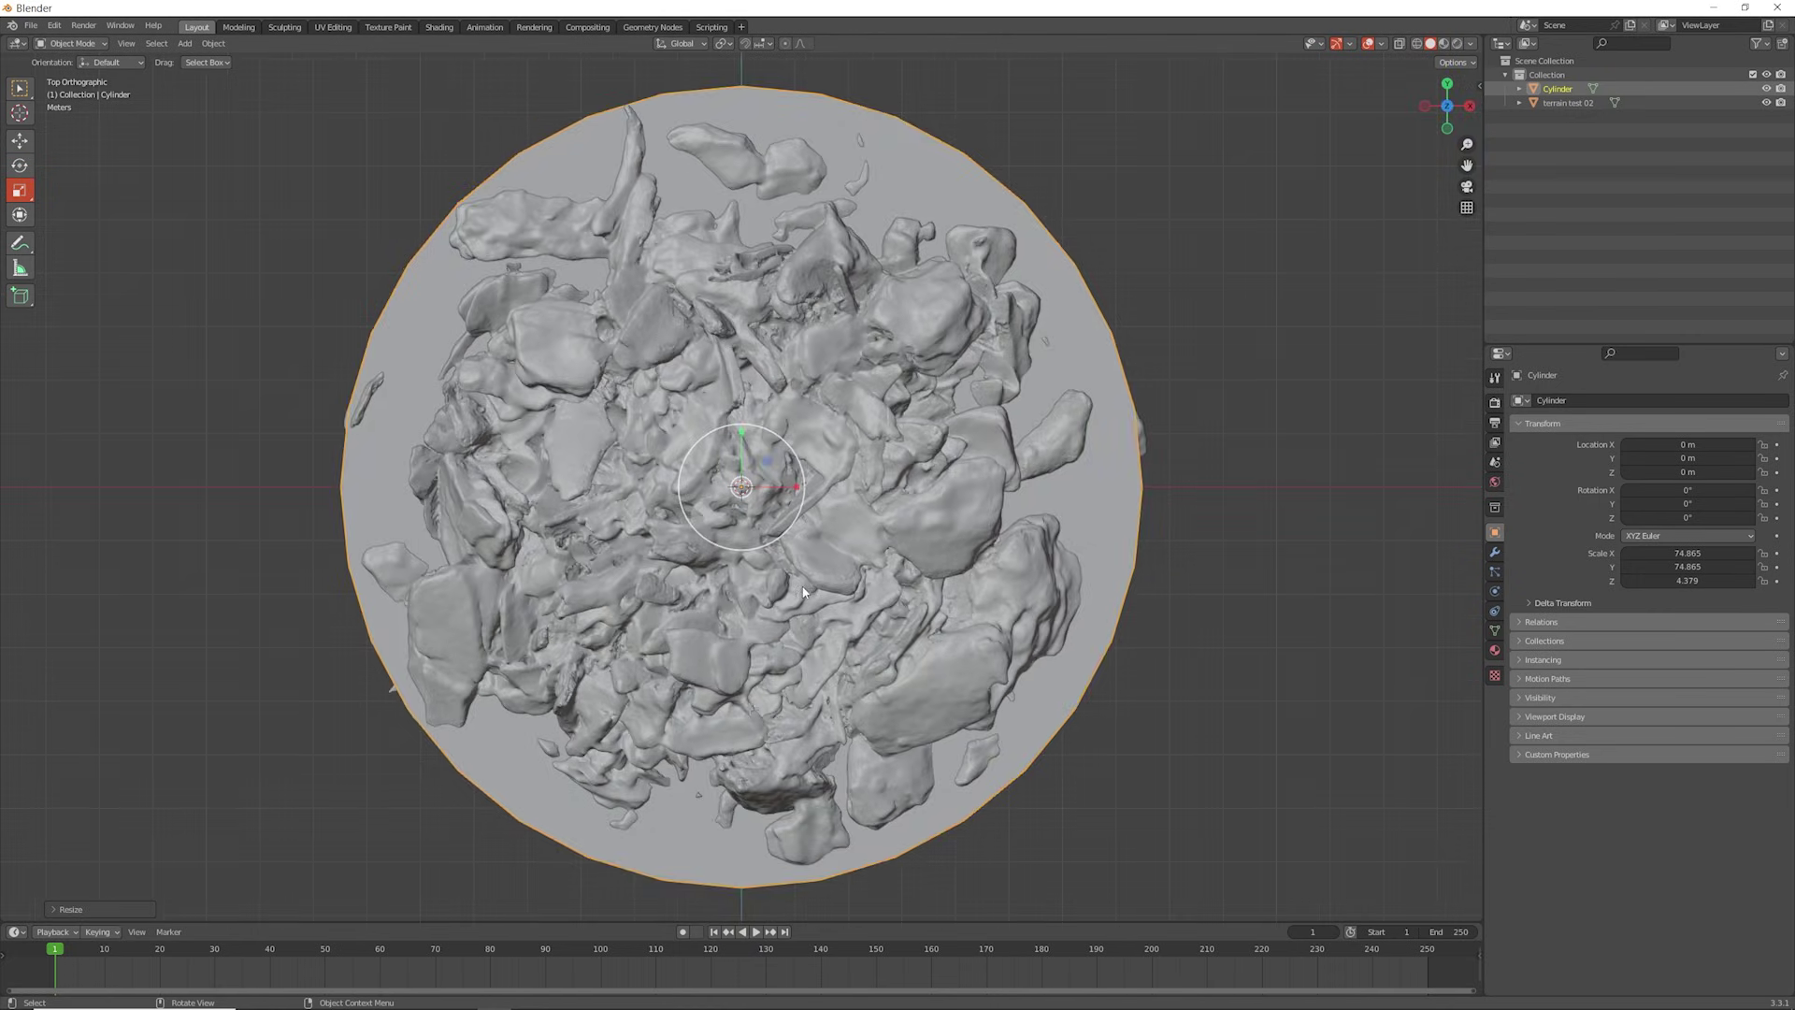
{"action": "left_click", "coordinate": [729, 570]}
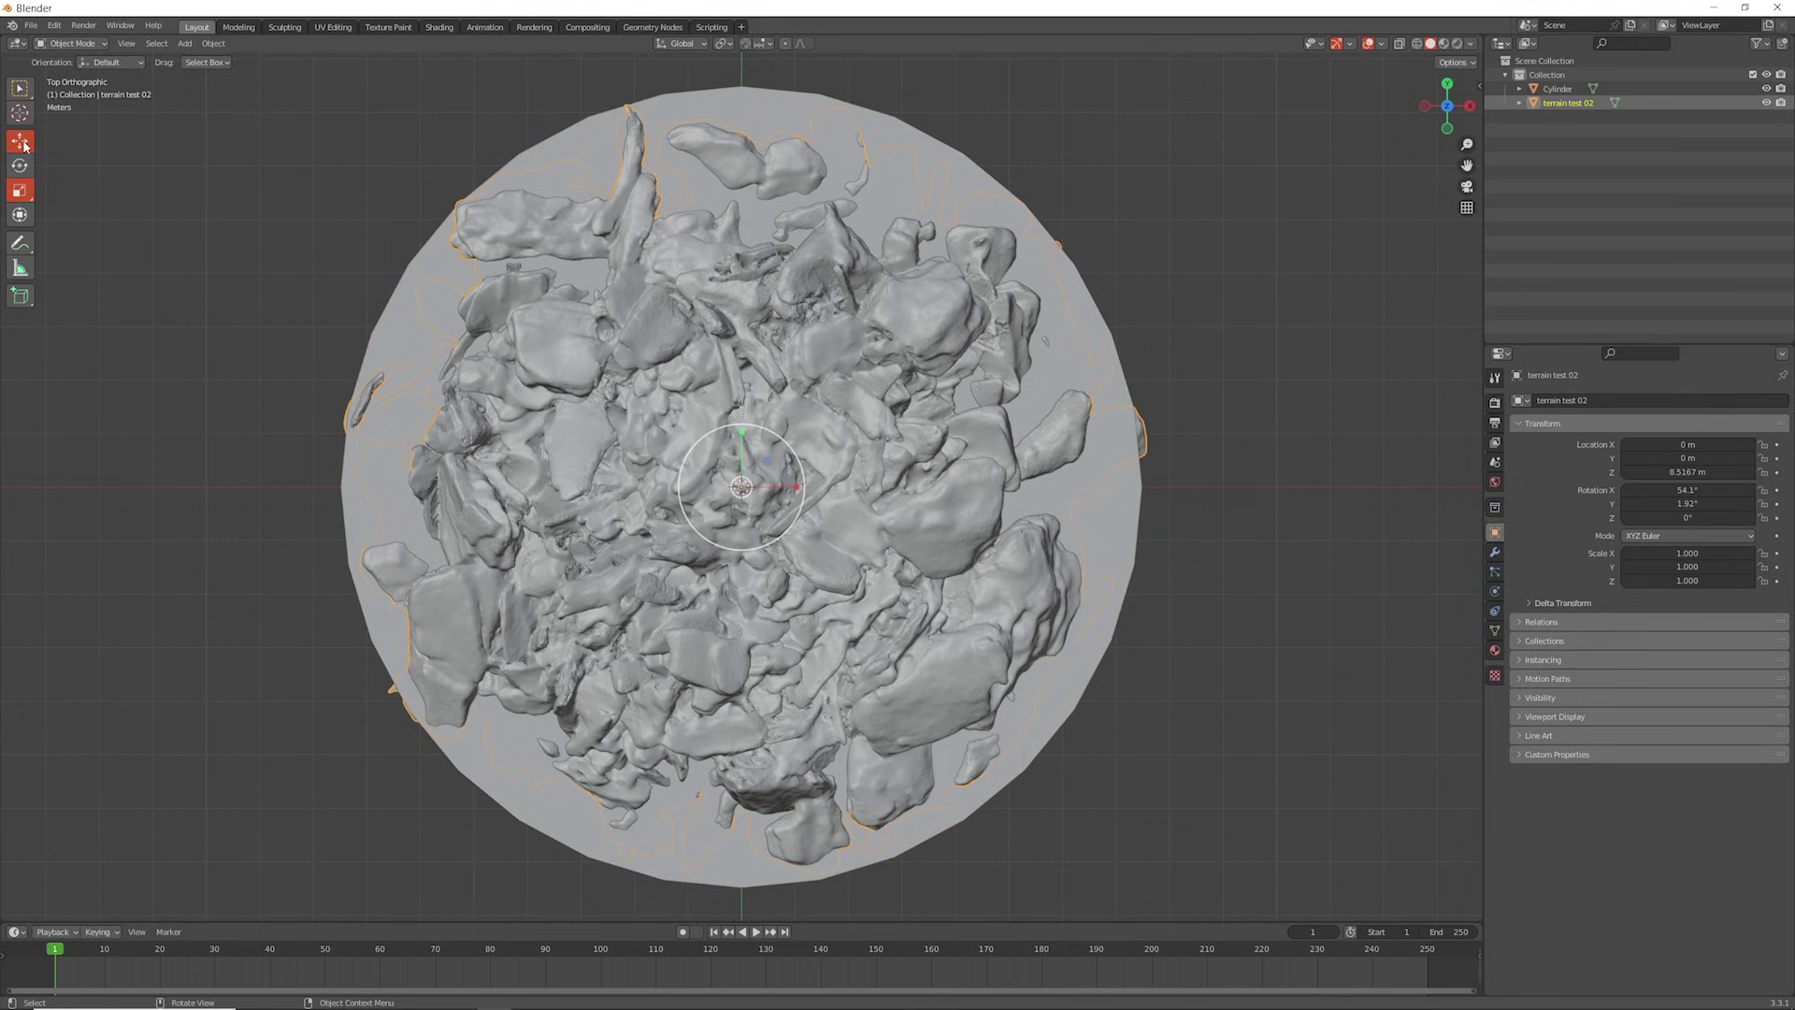
{"action": "mouse_move", "coordinate": [743, 443]}
{"action": "left_mouse_down"}
{"action": "mouse_move", "coordinate": [784, 492]}
{"action": "mouse_move", "coordinate": [742, 412]}
{"action": "left_mouse_up"}
{"action": "left_click_drag", "start_coordinate": [800, 483], "coordinate": [801, 512]}
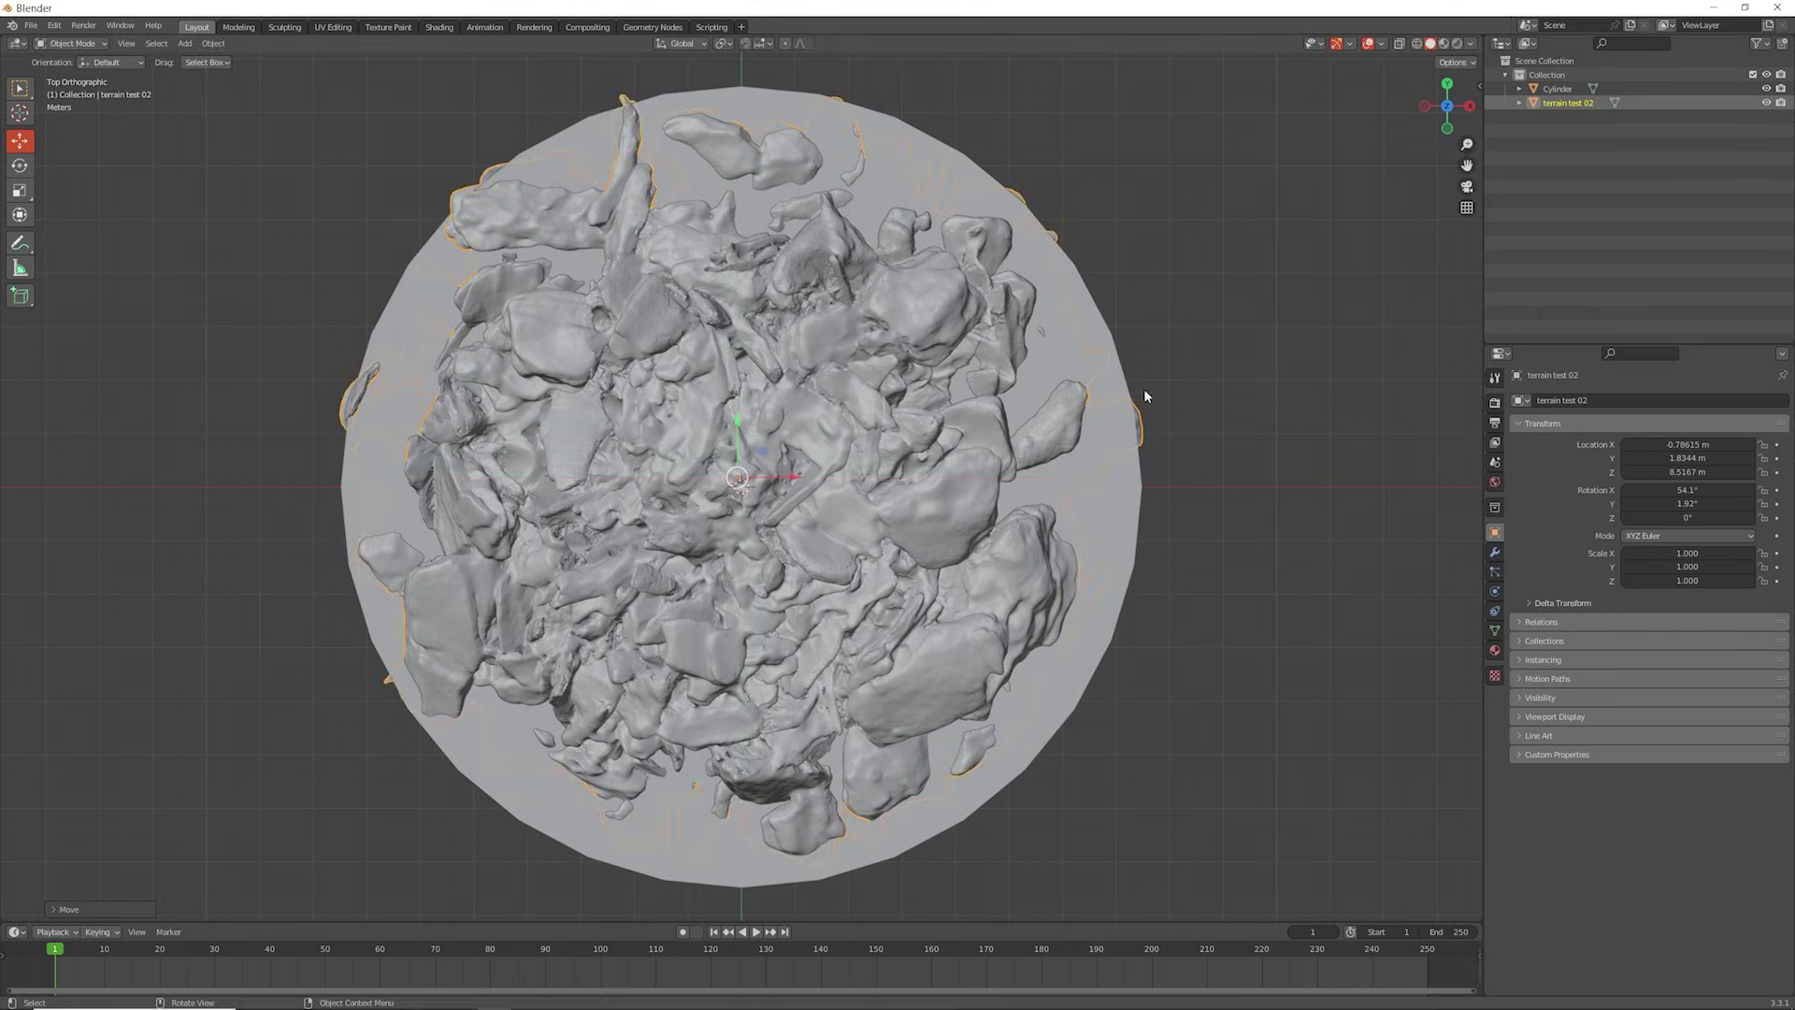
Check the alignment from the Right view and select the Cylinder disc.
{"action": "left_click", "coordinate": [1472, 107]}
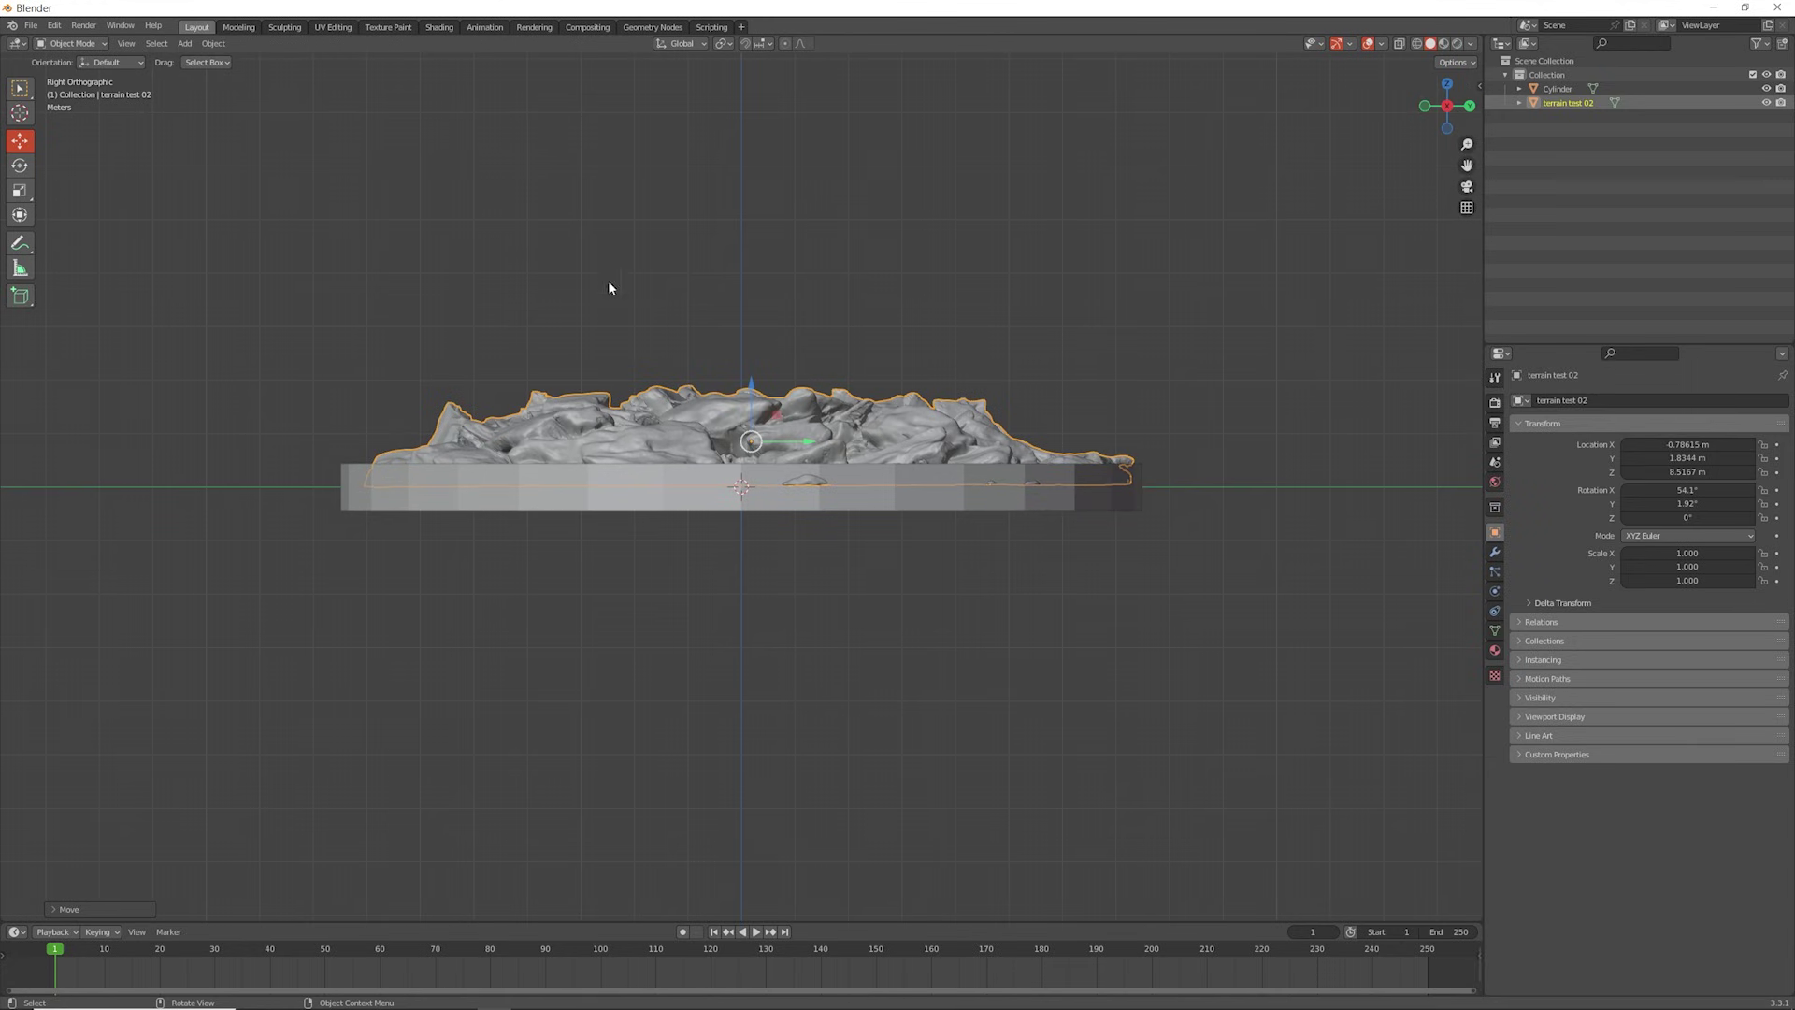
{"action": "scroll", "coordinate": [579, 277], "scroll_direction": "up", "scroll_amount": 3}
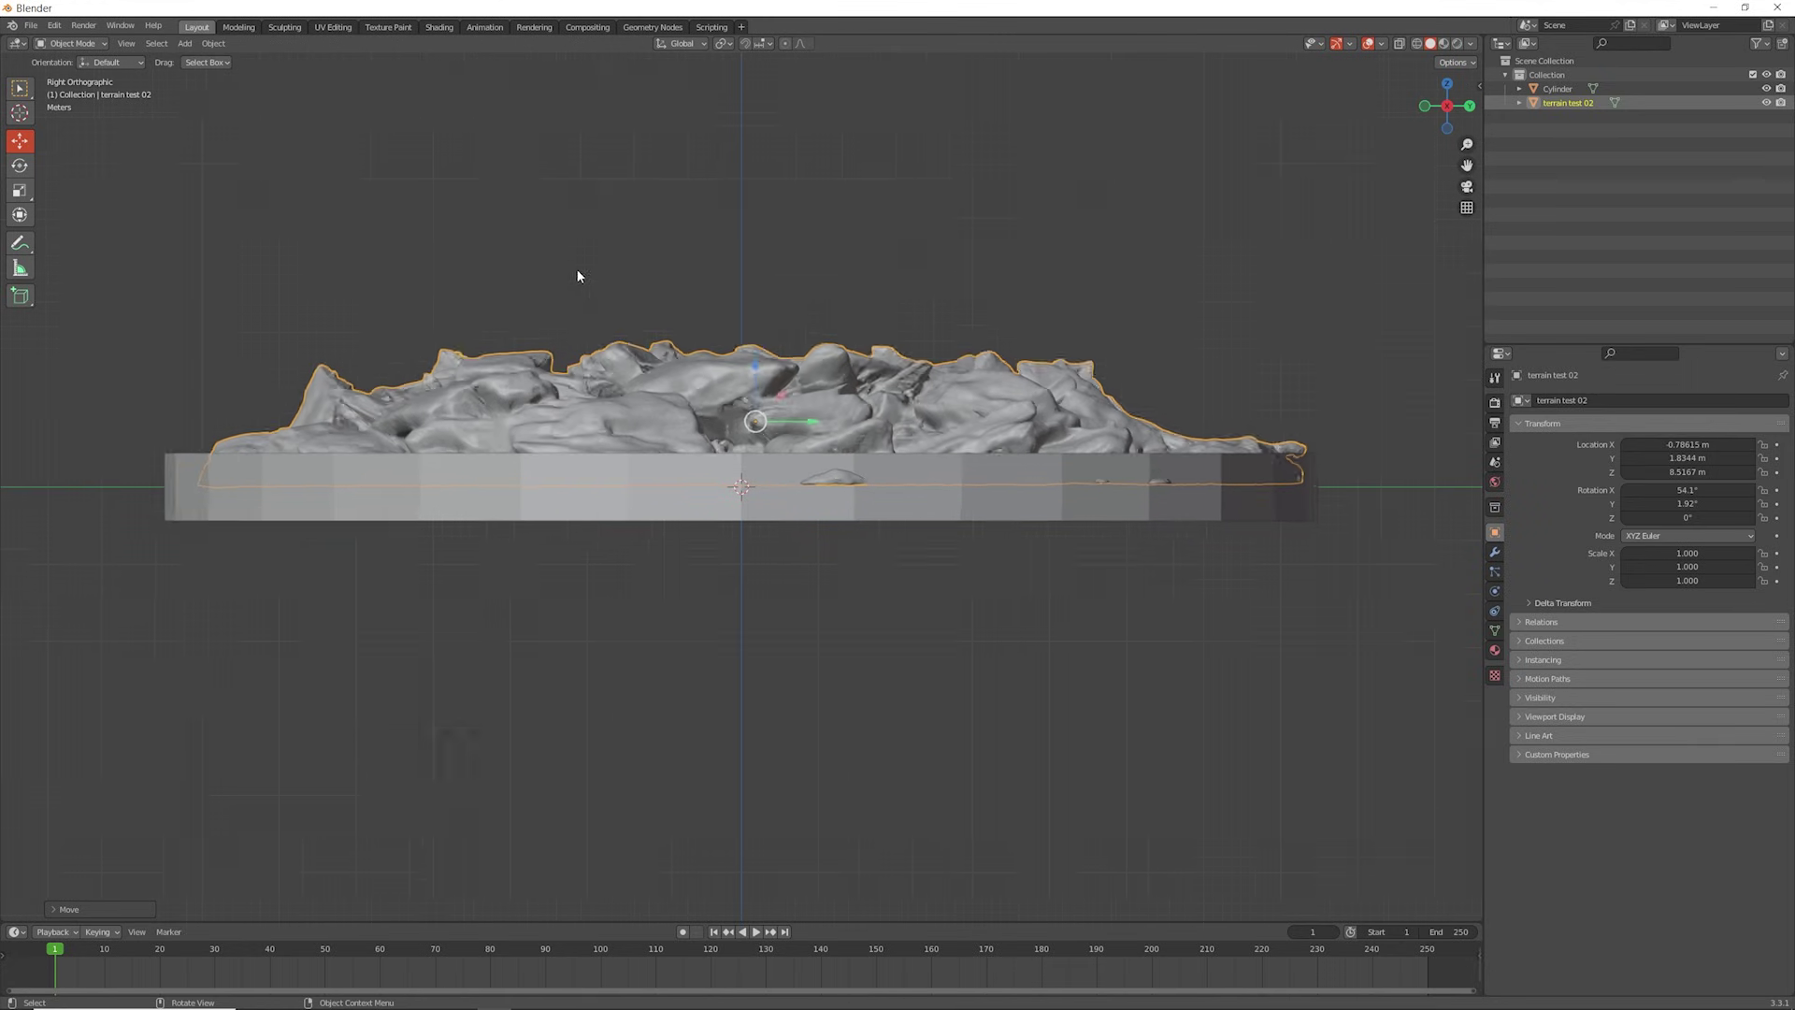
{"action": "left_click", "coordinate": [654, 511]}
{"action": "scroll", "coordinate": [656, 513], "scroll_direction": "down", "scroll_amount": 1}
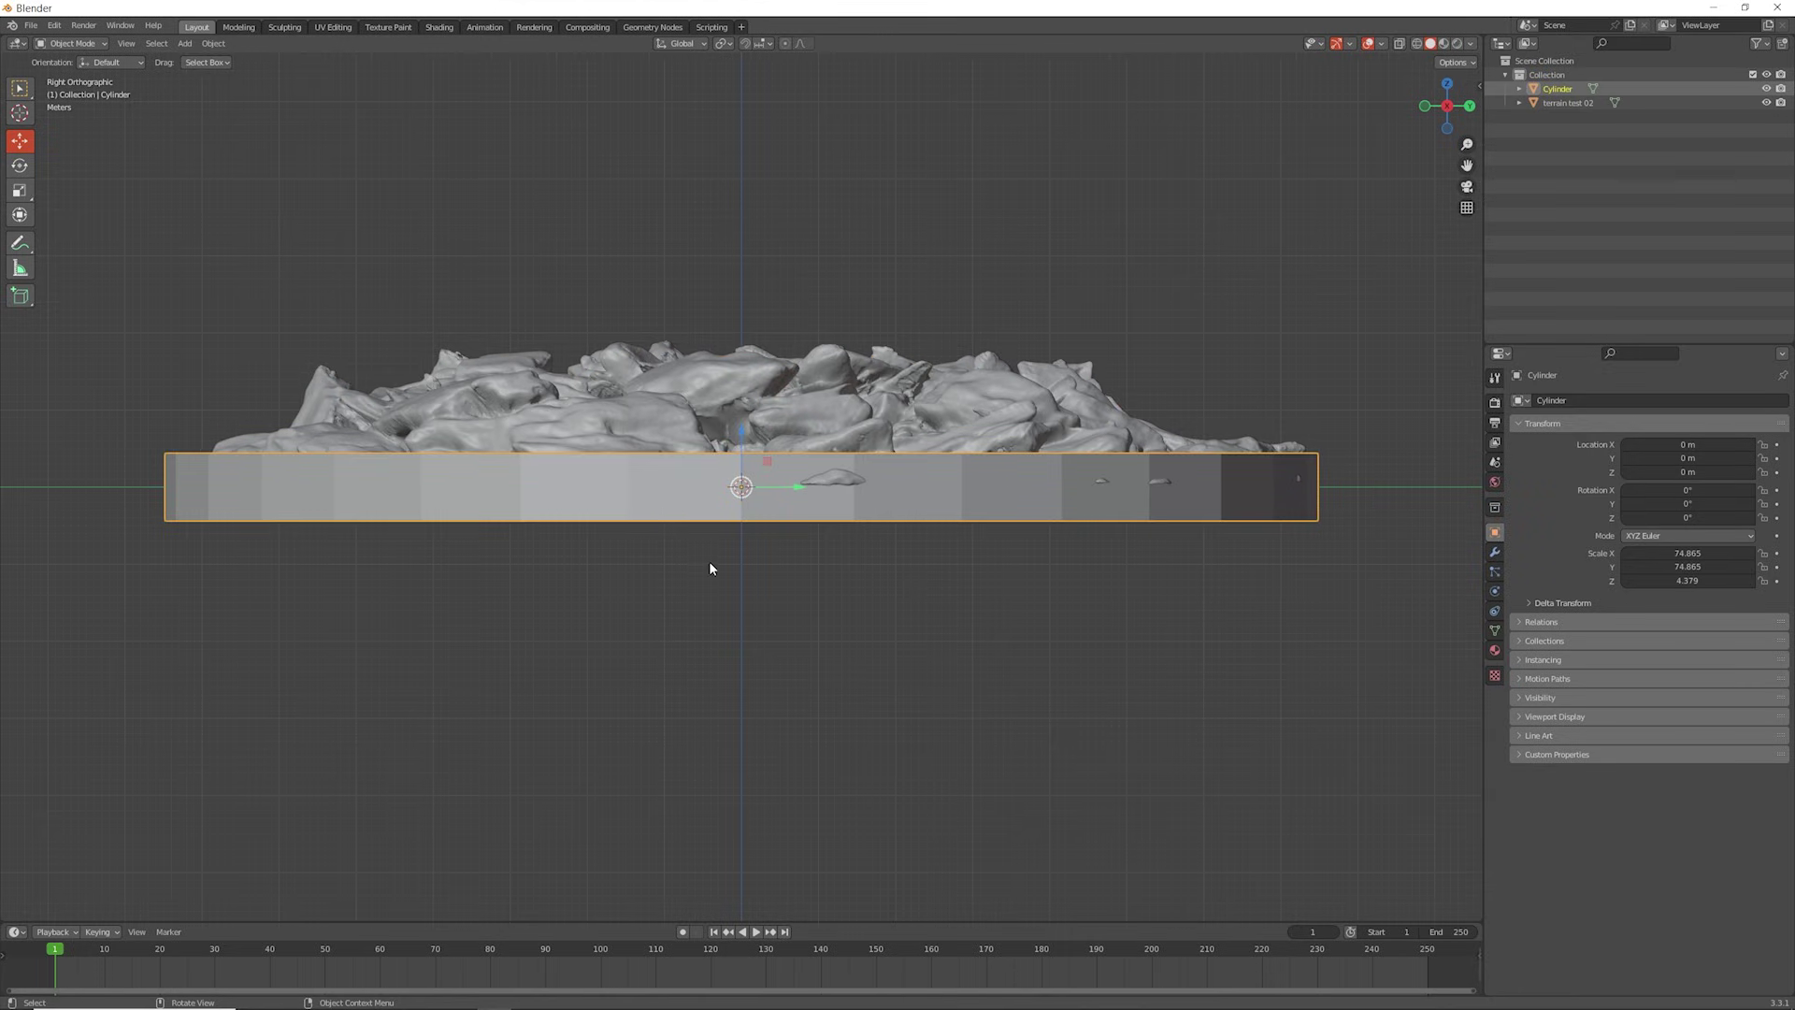
{"action": "middle_click_drag", "start_coordinate": [710, 569], "coordinate": [845, 618]}
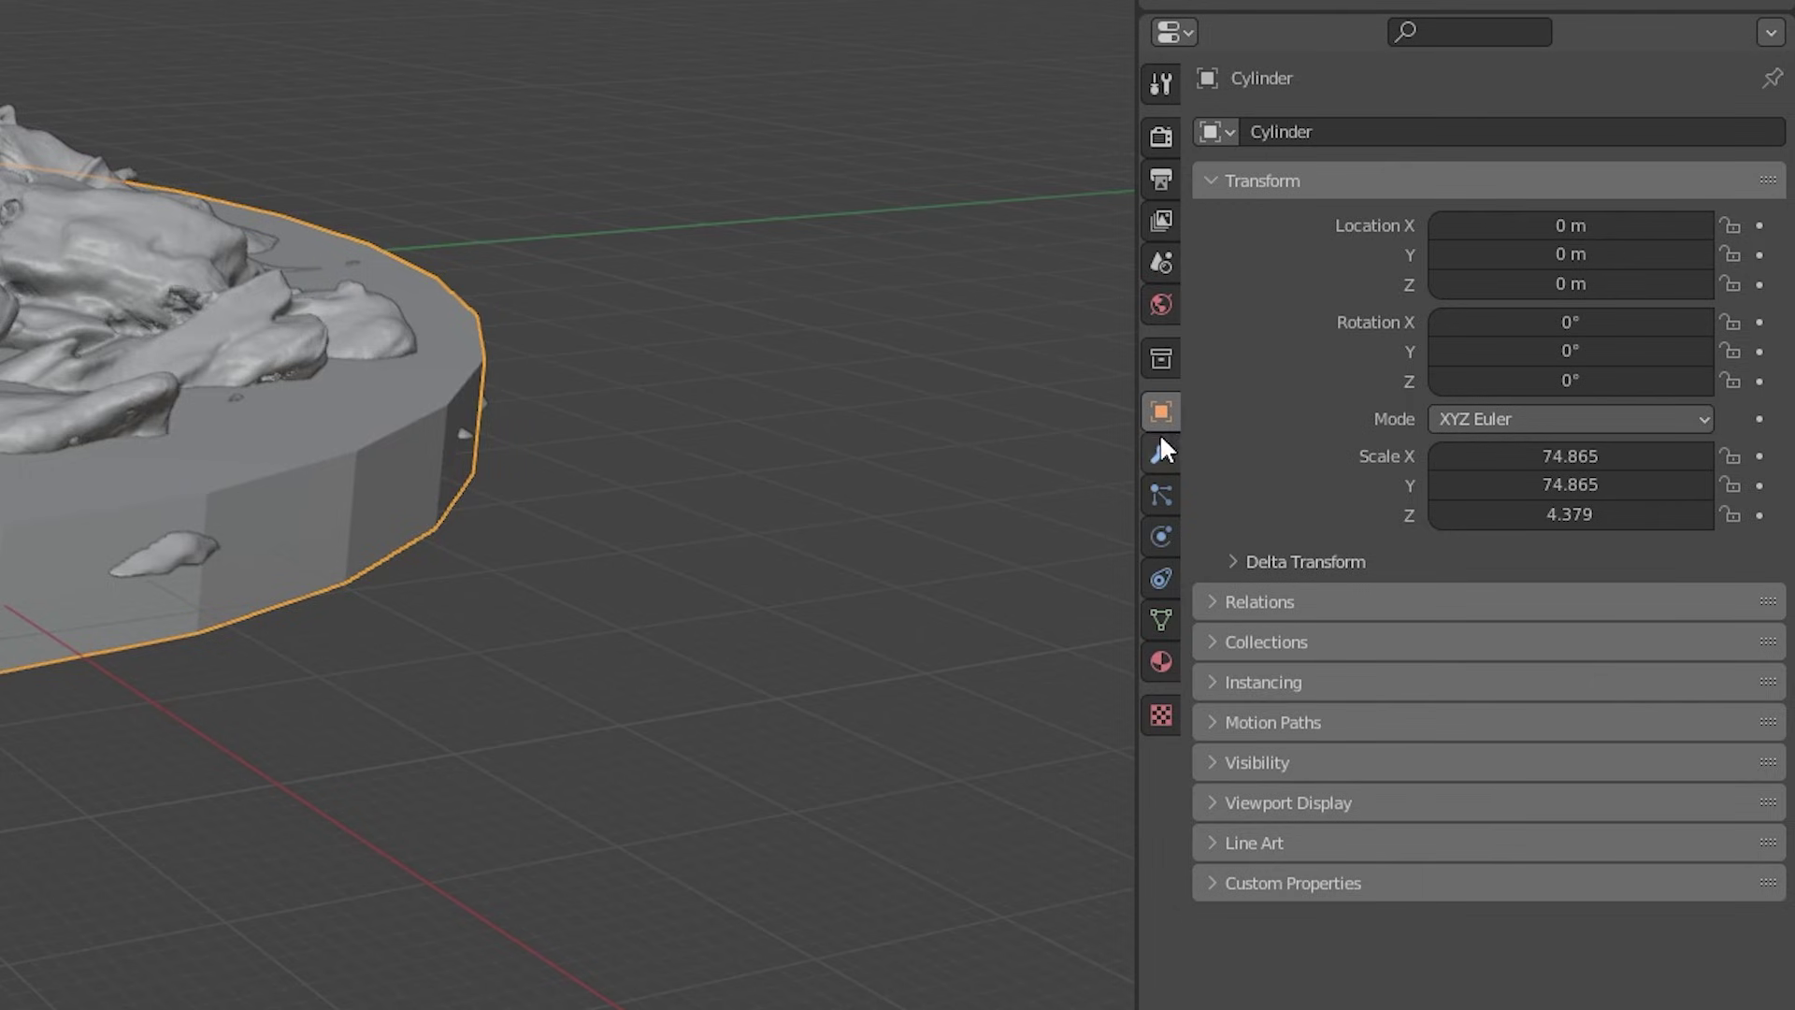
Add Edge Split and Subdivision Surface modifiers to the cylinder and apply both.
{"action": "left_click", "coordinate": [1162, 452]}
{"action": "left_click", "coordinate": [1262, 130]}
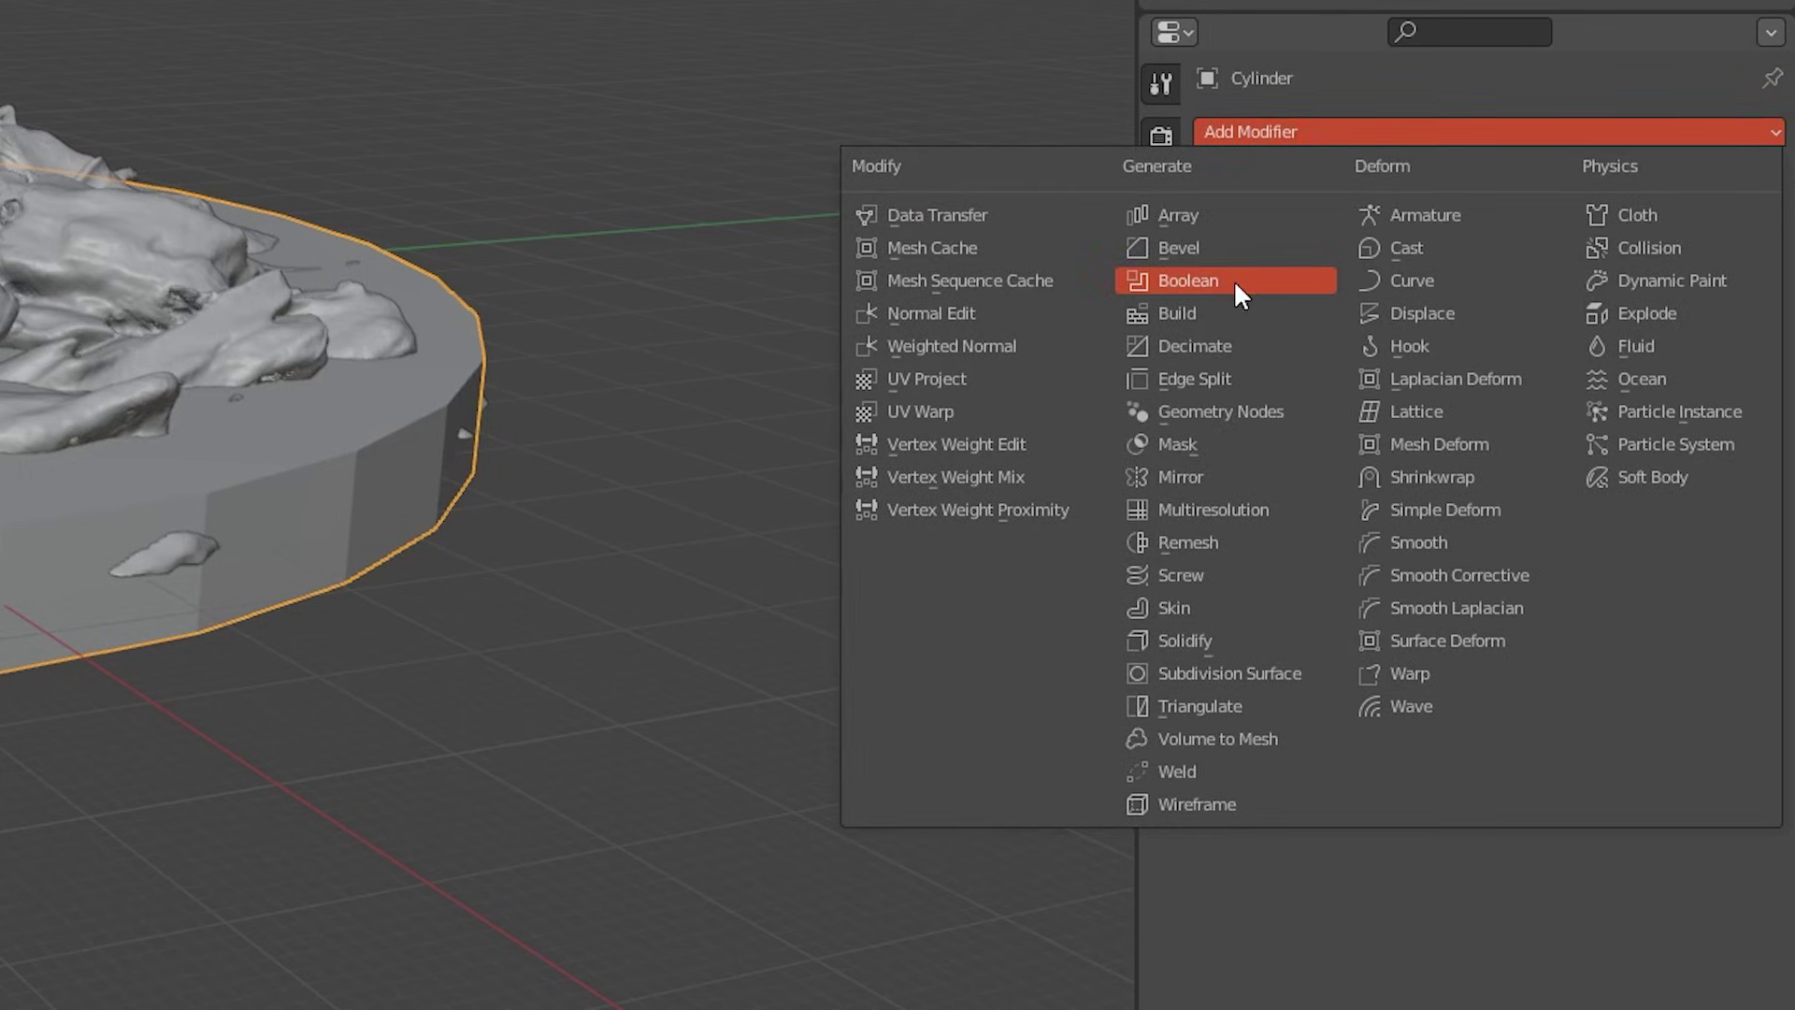
{"action": "left_click", "coordinate": [1213, 378]}
{"action": "left_click", "coordinate": [1272, 131]}
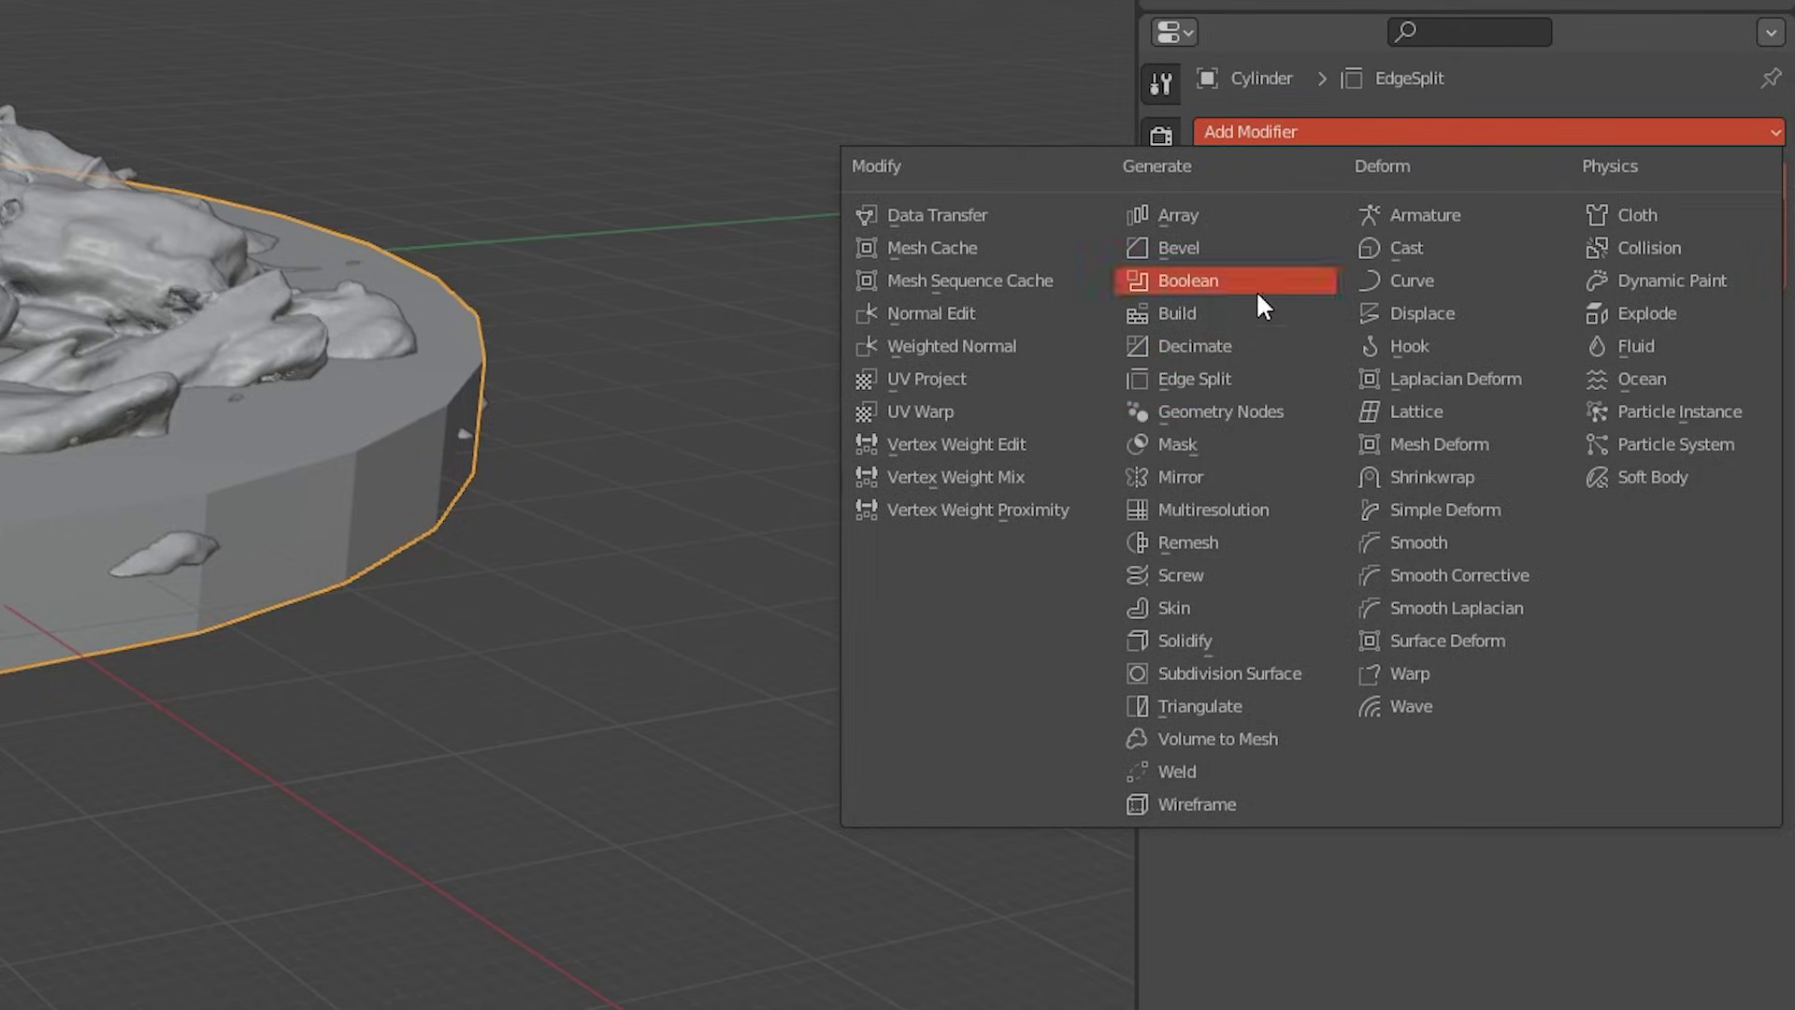
{"action": "left_click", "coordinate": [1253, 673]}
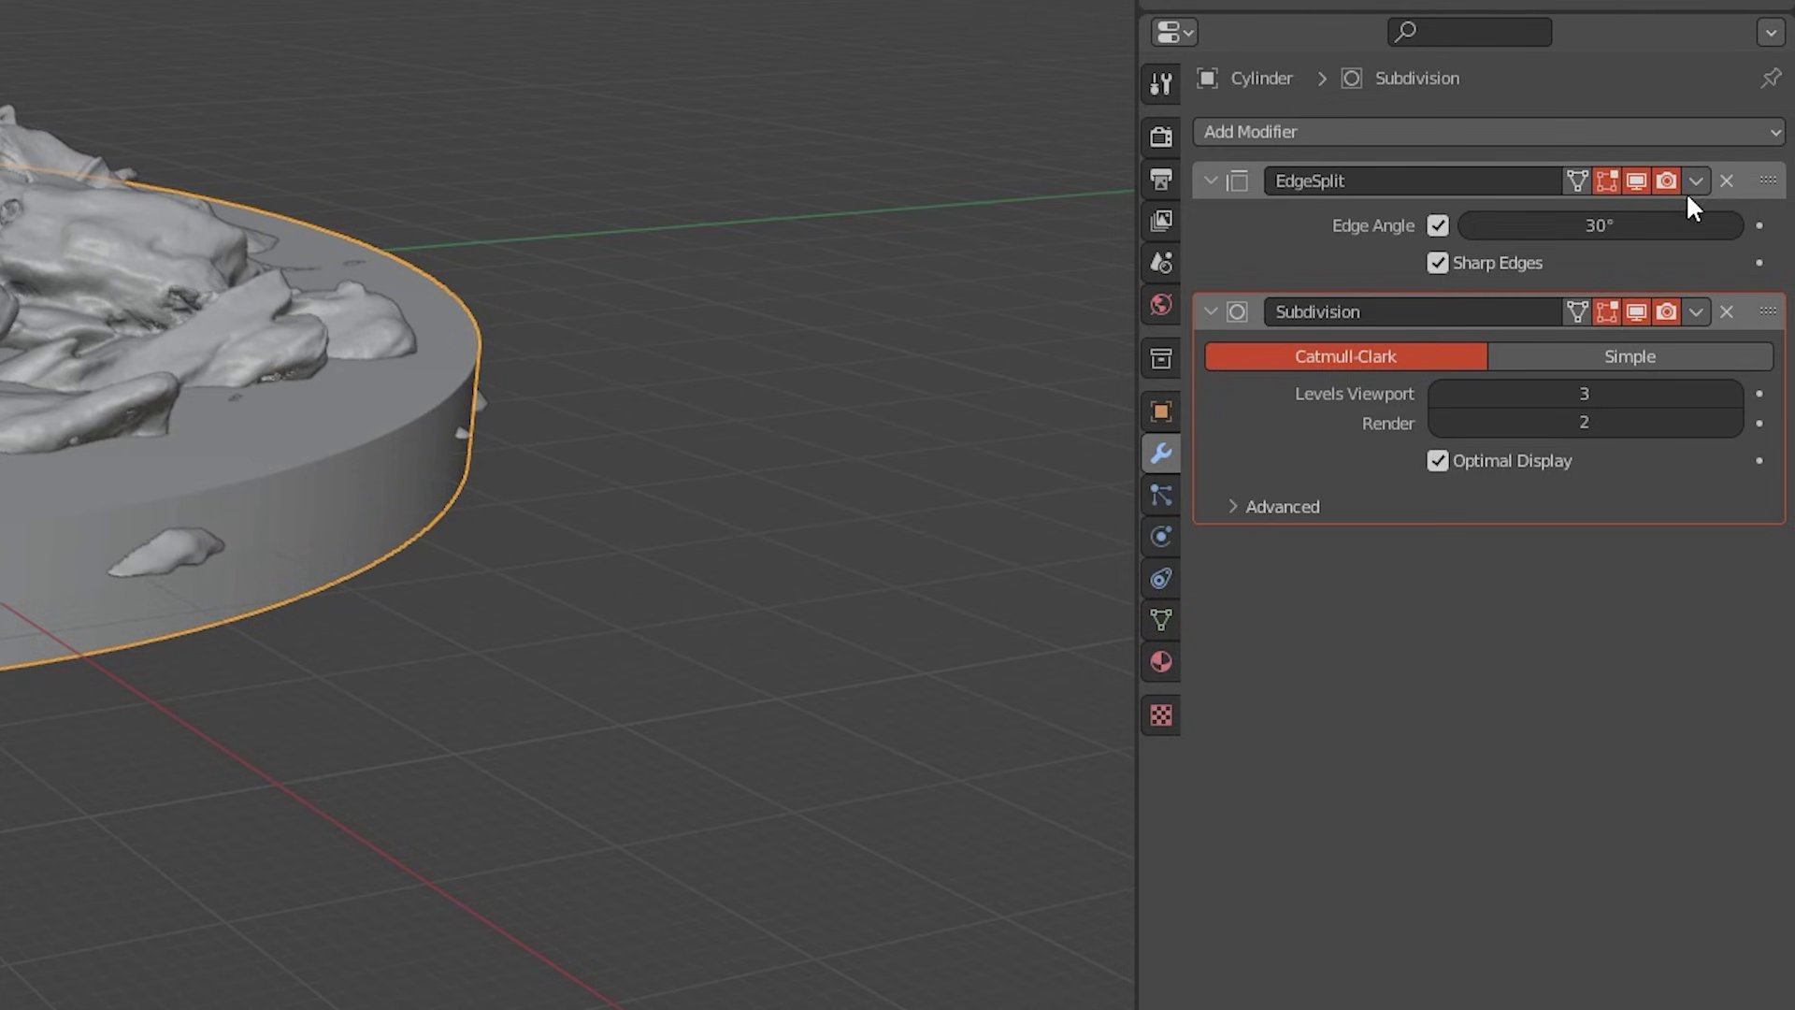
{"action": "left_click", "coordinate": [1745, 425]}
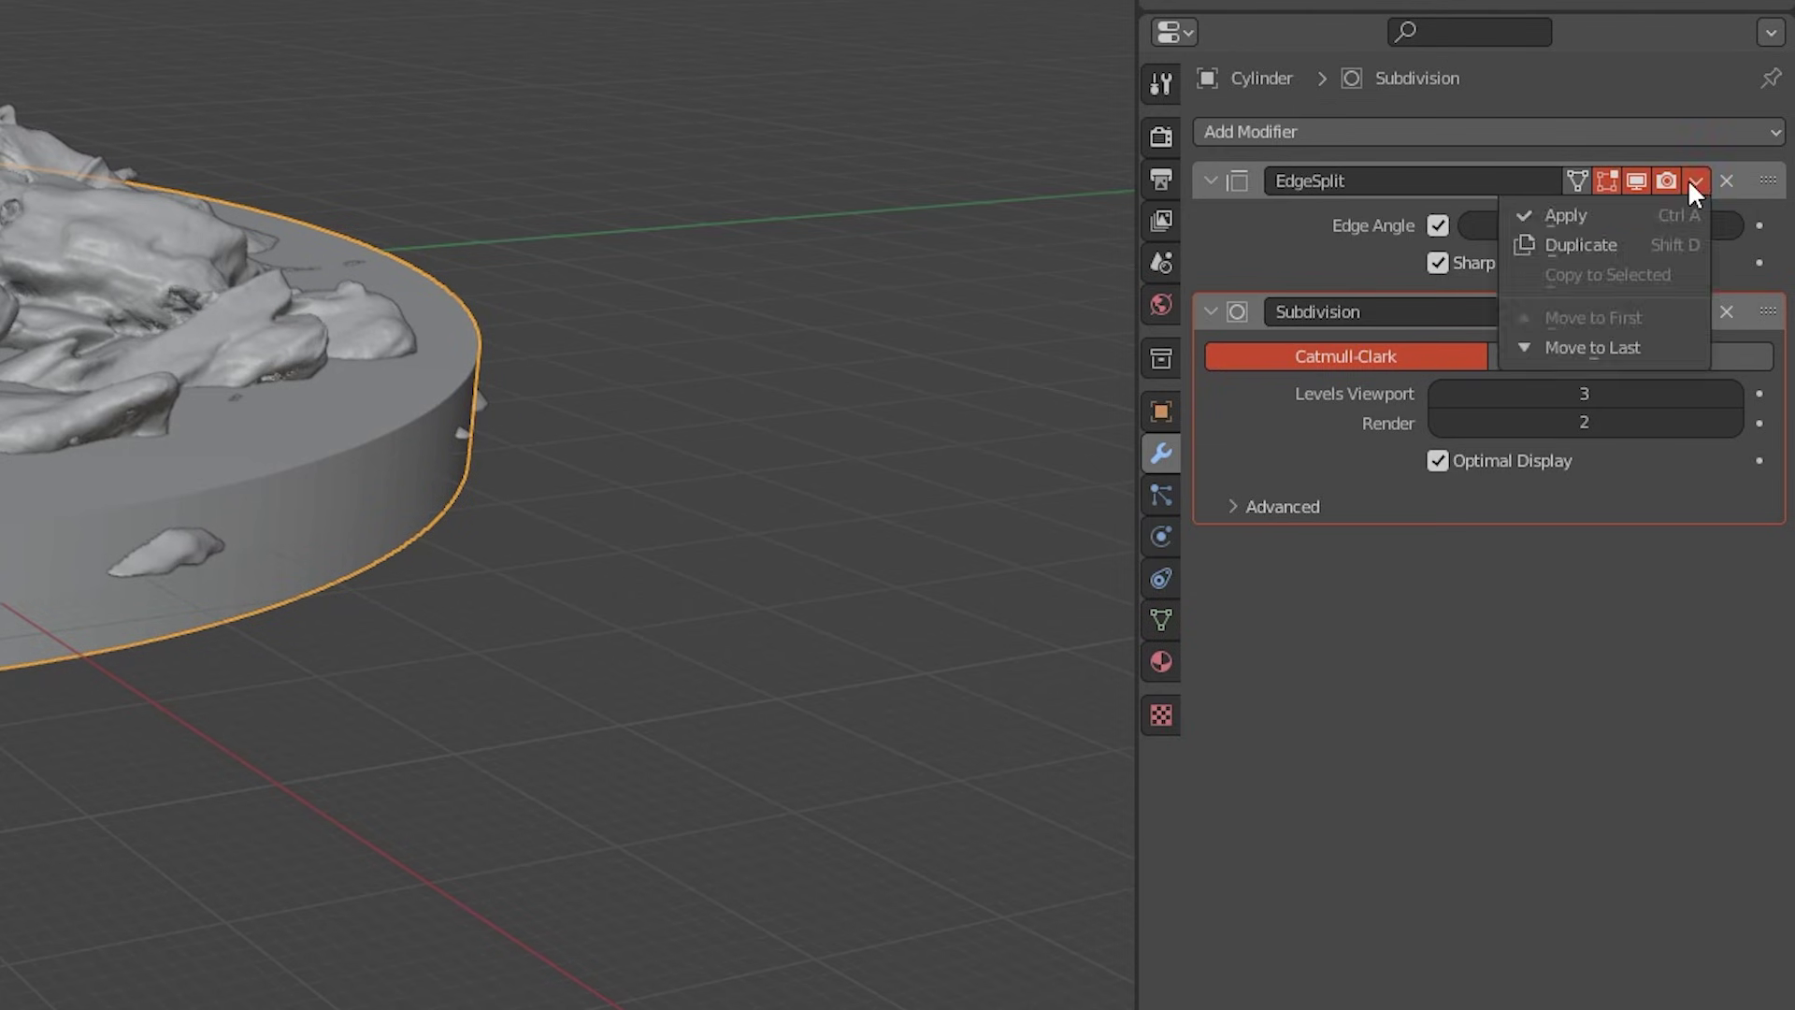
{"action": "left_click", "coordinate": [1682, 210]}
{"action": "left_click", "coordinate": [1692, 178]}
{"action": "left_click", "coordinate": [1686, 212]}
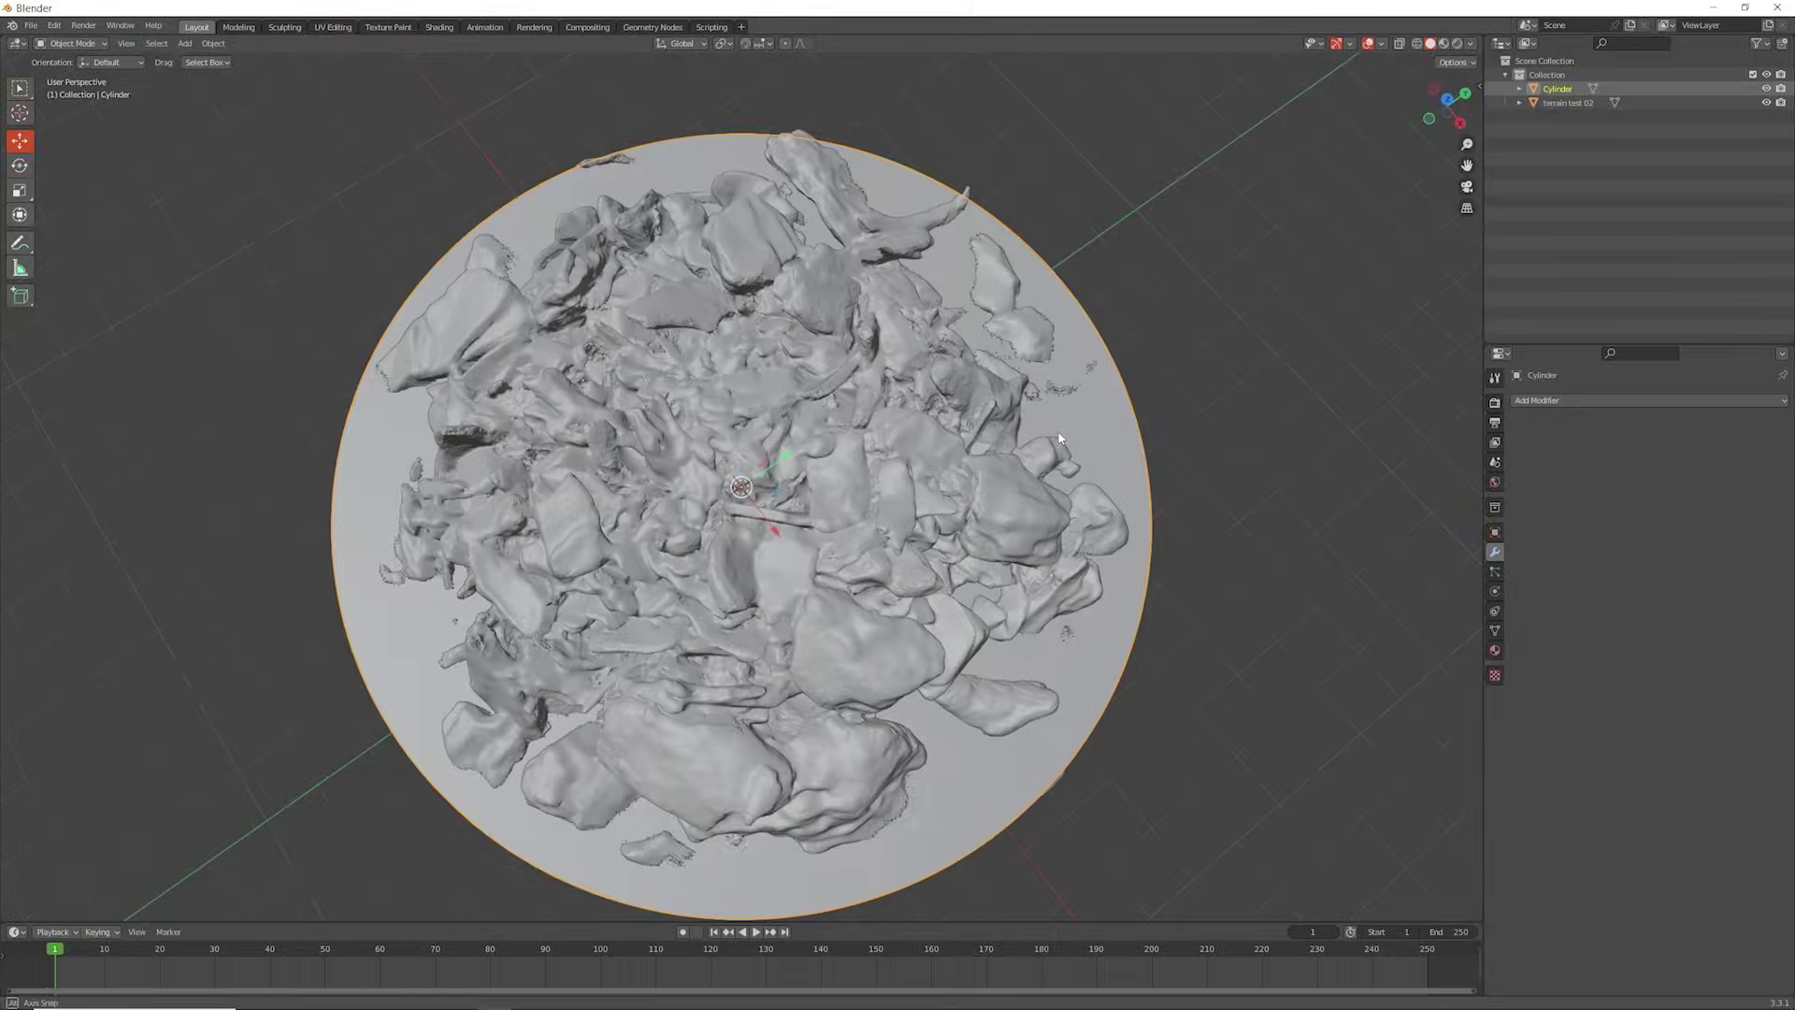
Scale the disc down slightly, lower it along Z, then select terrain test 02.
{"action": "key", "text": "shift+space"}
{"action": "key", "text": "s"}
{"action": "key", "text": "s"}
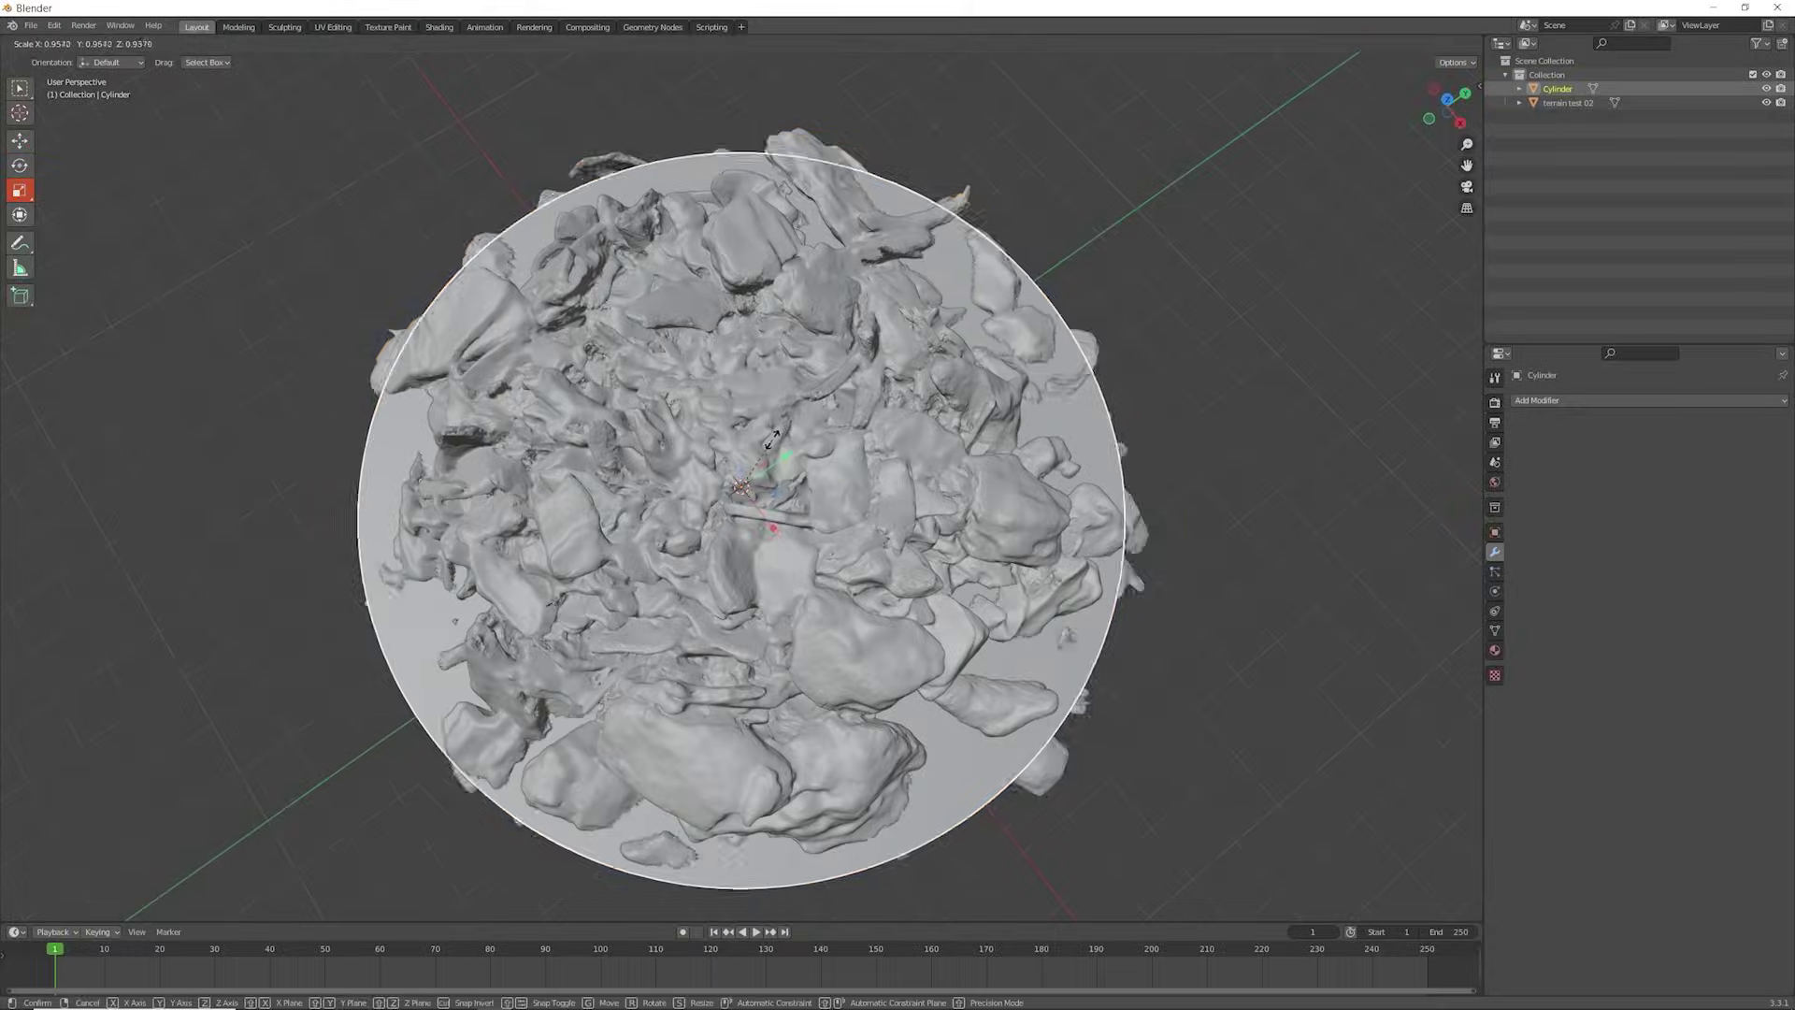
{"action": "left_click", "coordinate": [1269, 362]}
{"action": "key", "text": "KP_3"}
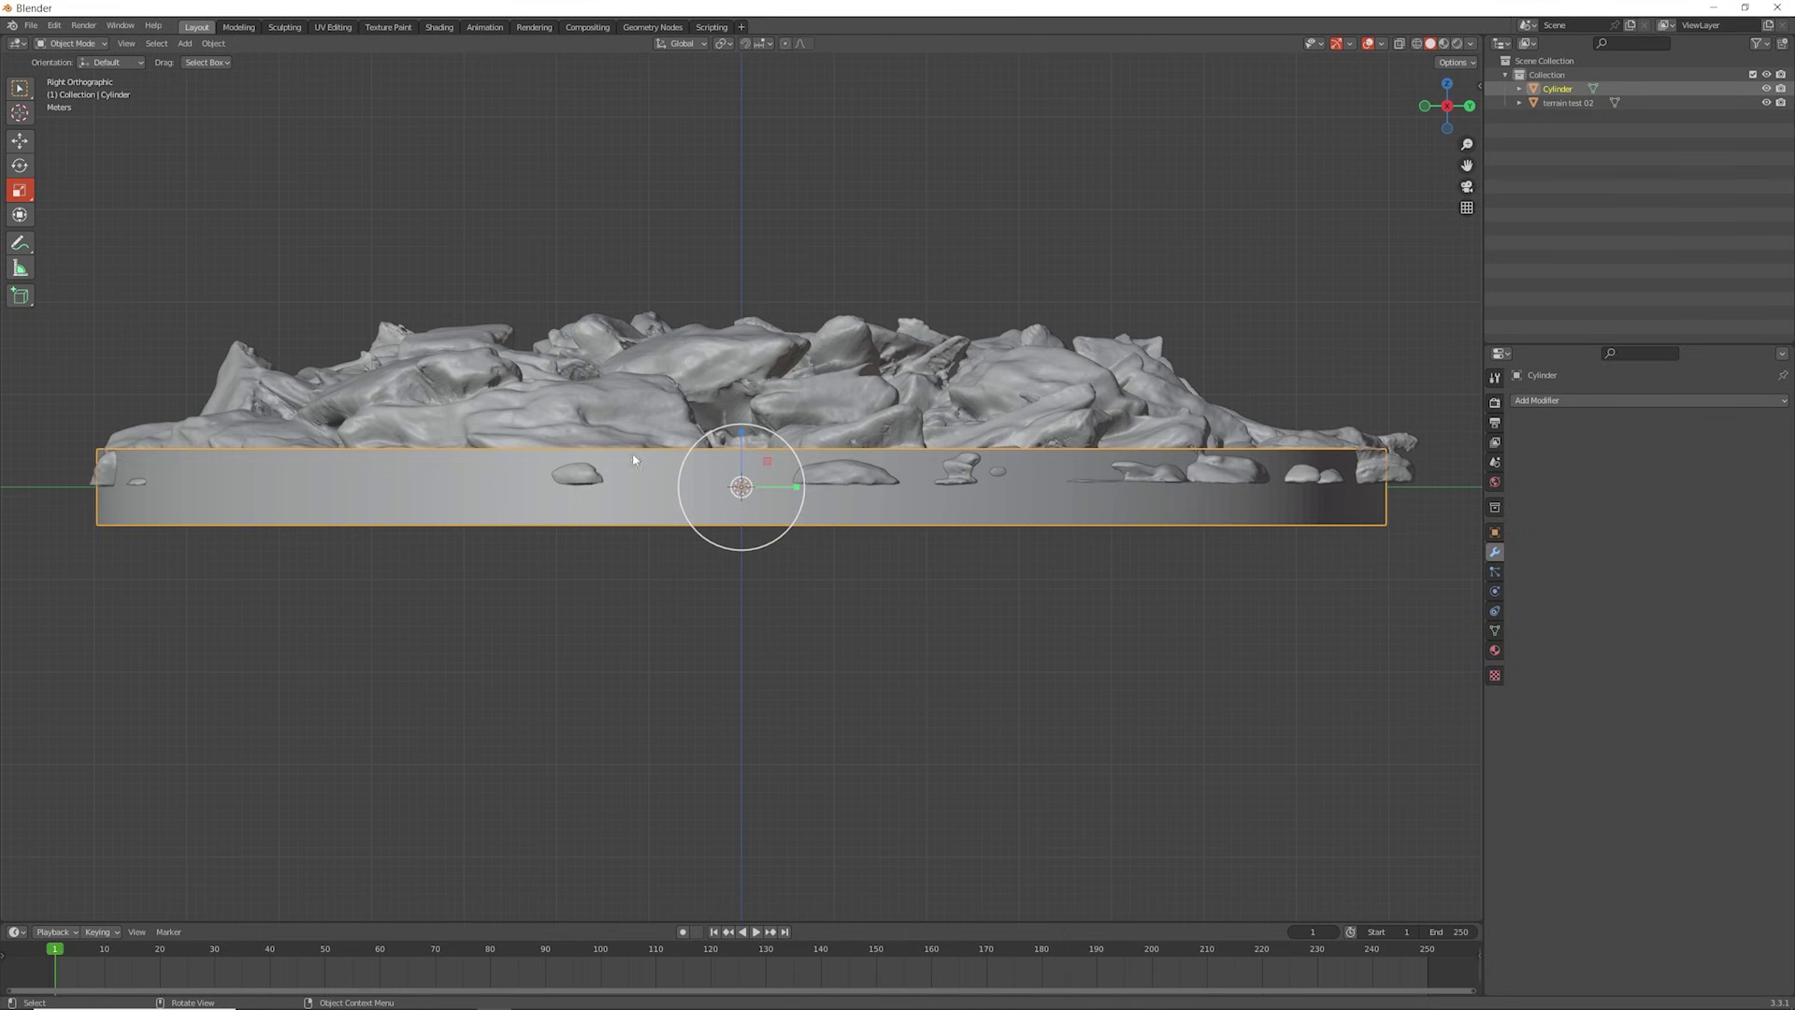
{"action": "key", "text": "shift+space"}
{"action": "key", "text": "g"}
{"action": "left_click_drag", "start_coordinate": [742, 440], "coordinate": [741, 479]}
{"action": "middle_click_drag", "start_coordinate": [742, 479], "coordinate": [762, 529]}
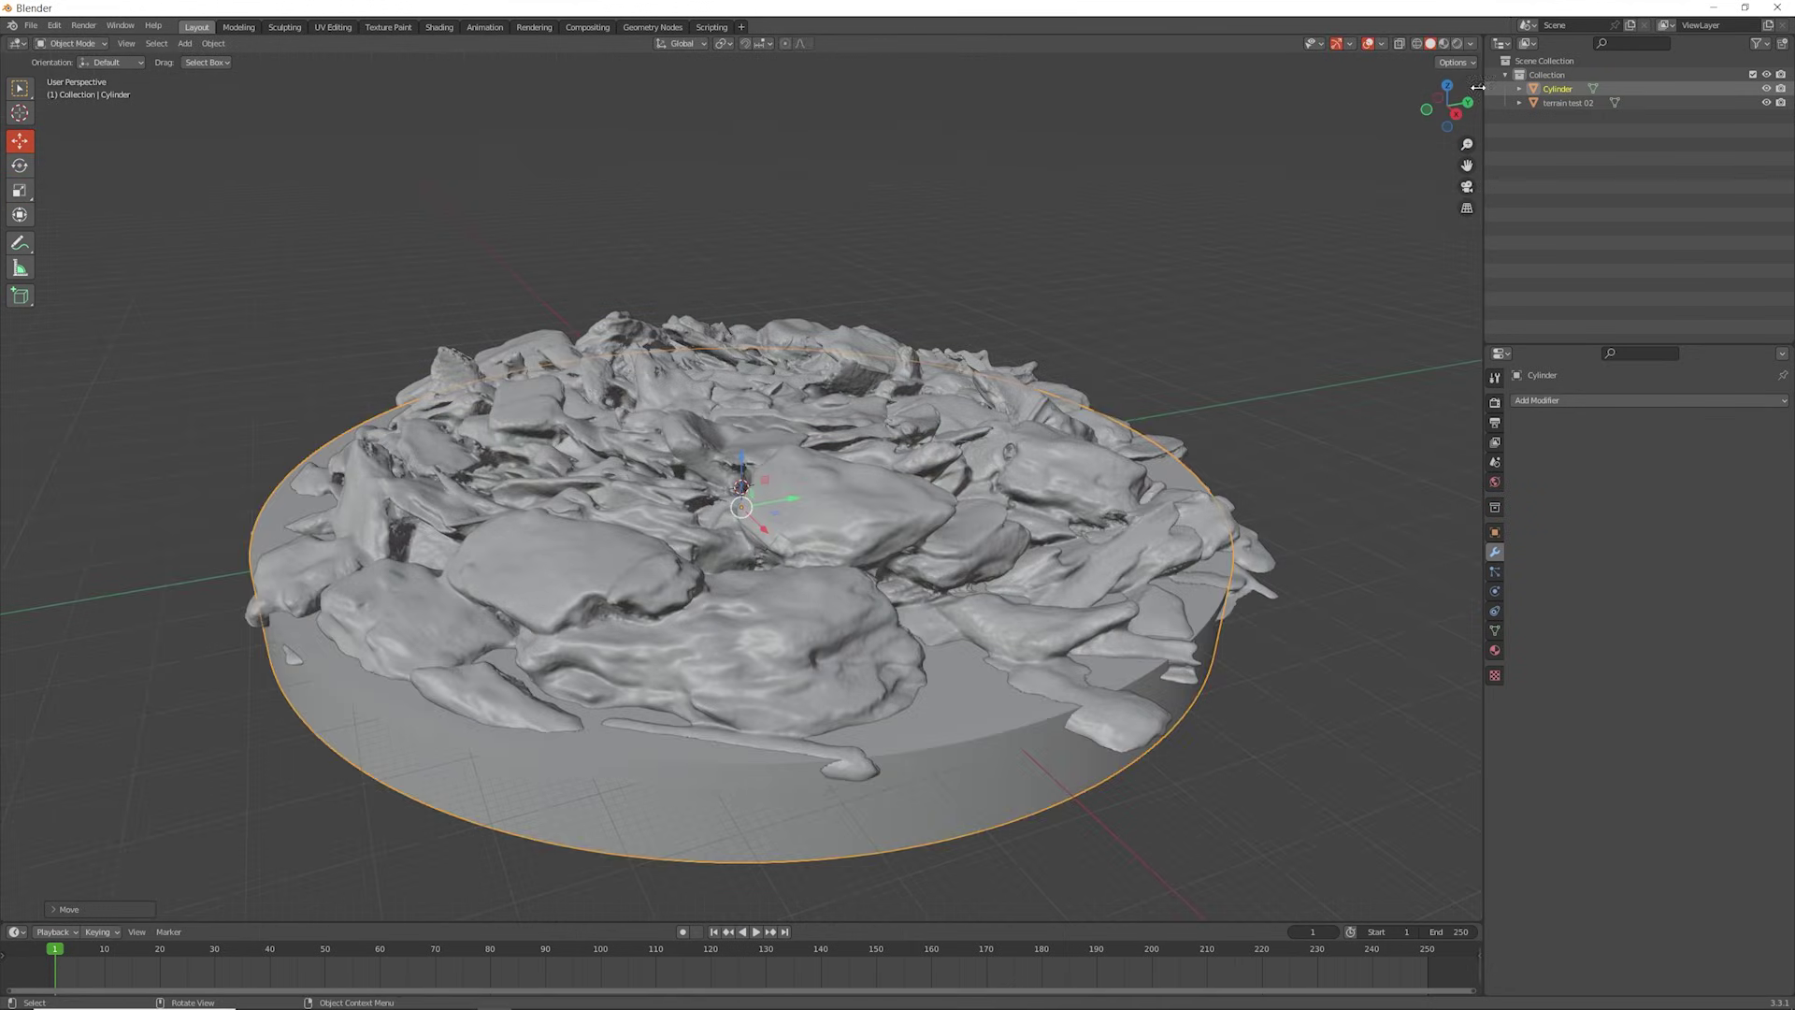
{"action": "left_click", "coordinate": [1567, 103]}
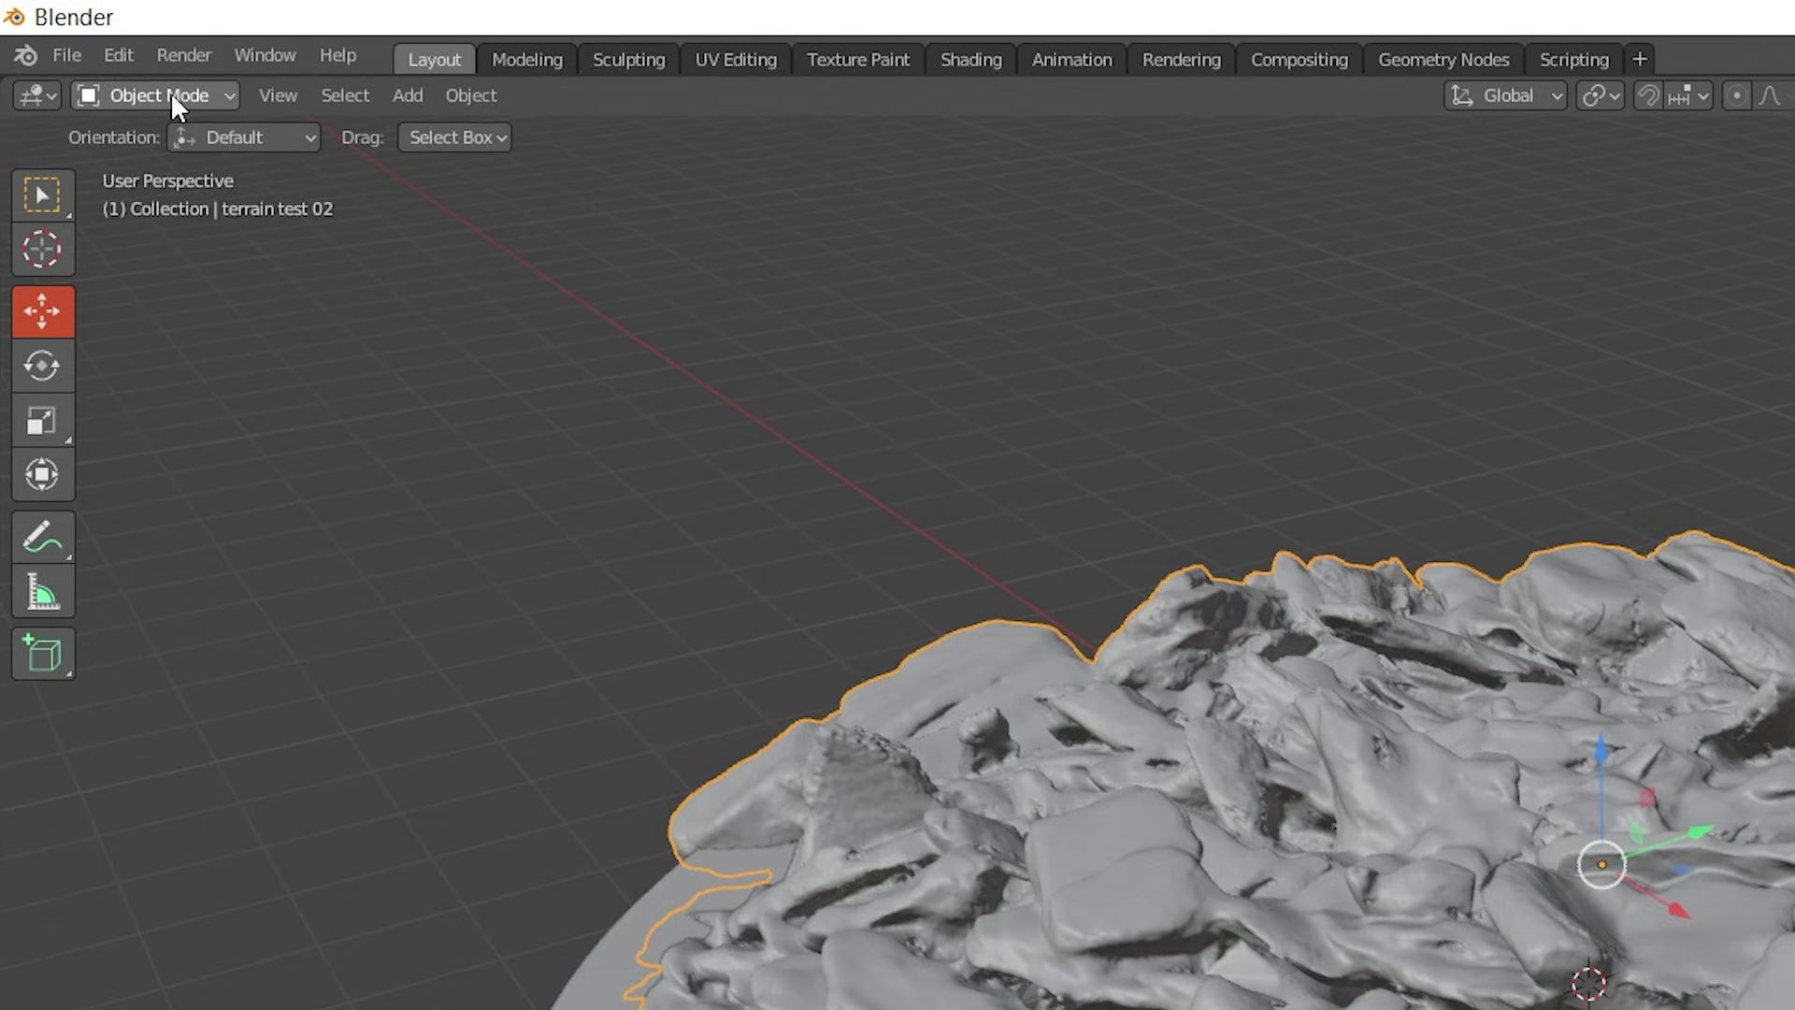
{"action": "left_click", "coordinate": [172, 96]}
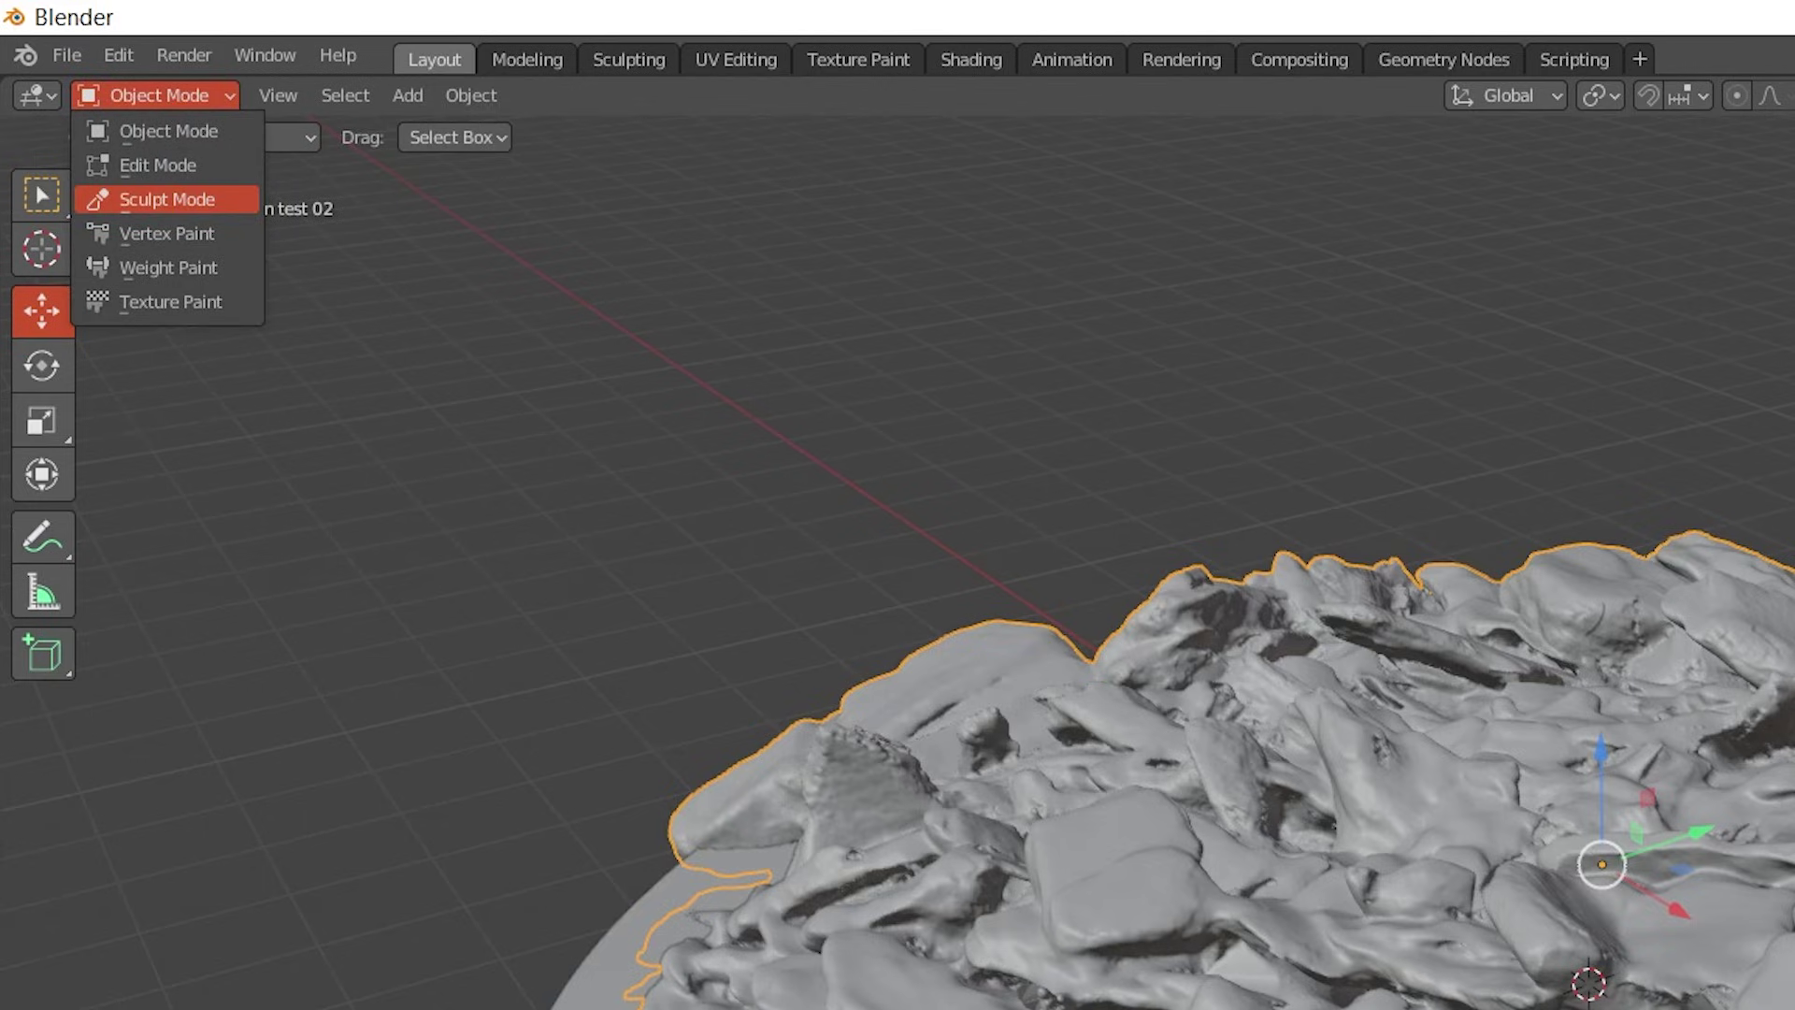
In Sculpt Mode, use the Grab brush to pull overhanging rubble edges inward.
{"action": "left_click", "coordinate": [166, 199]}
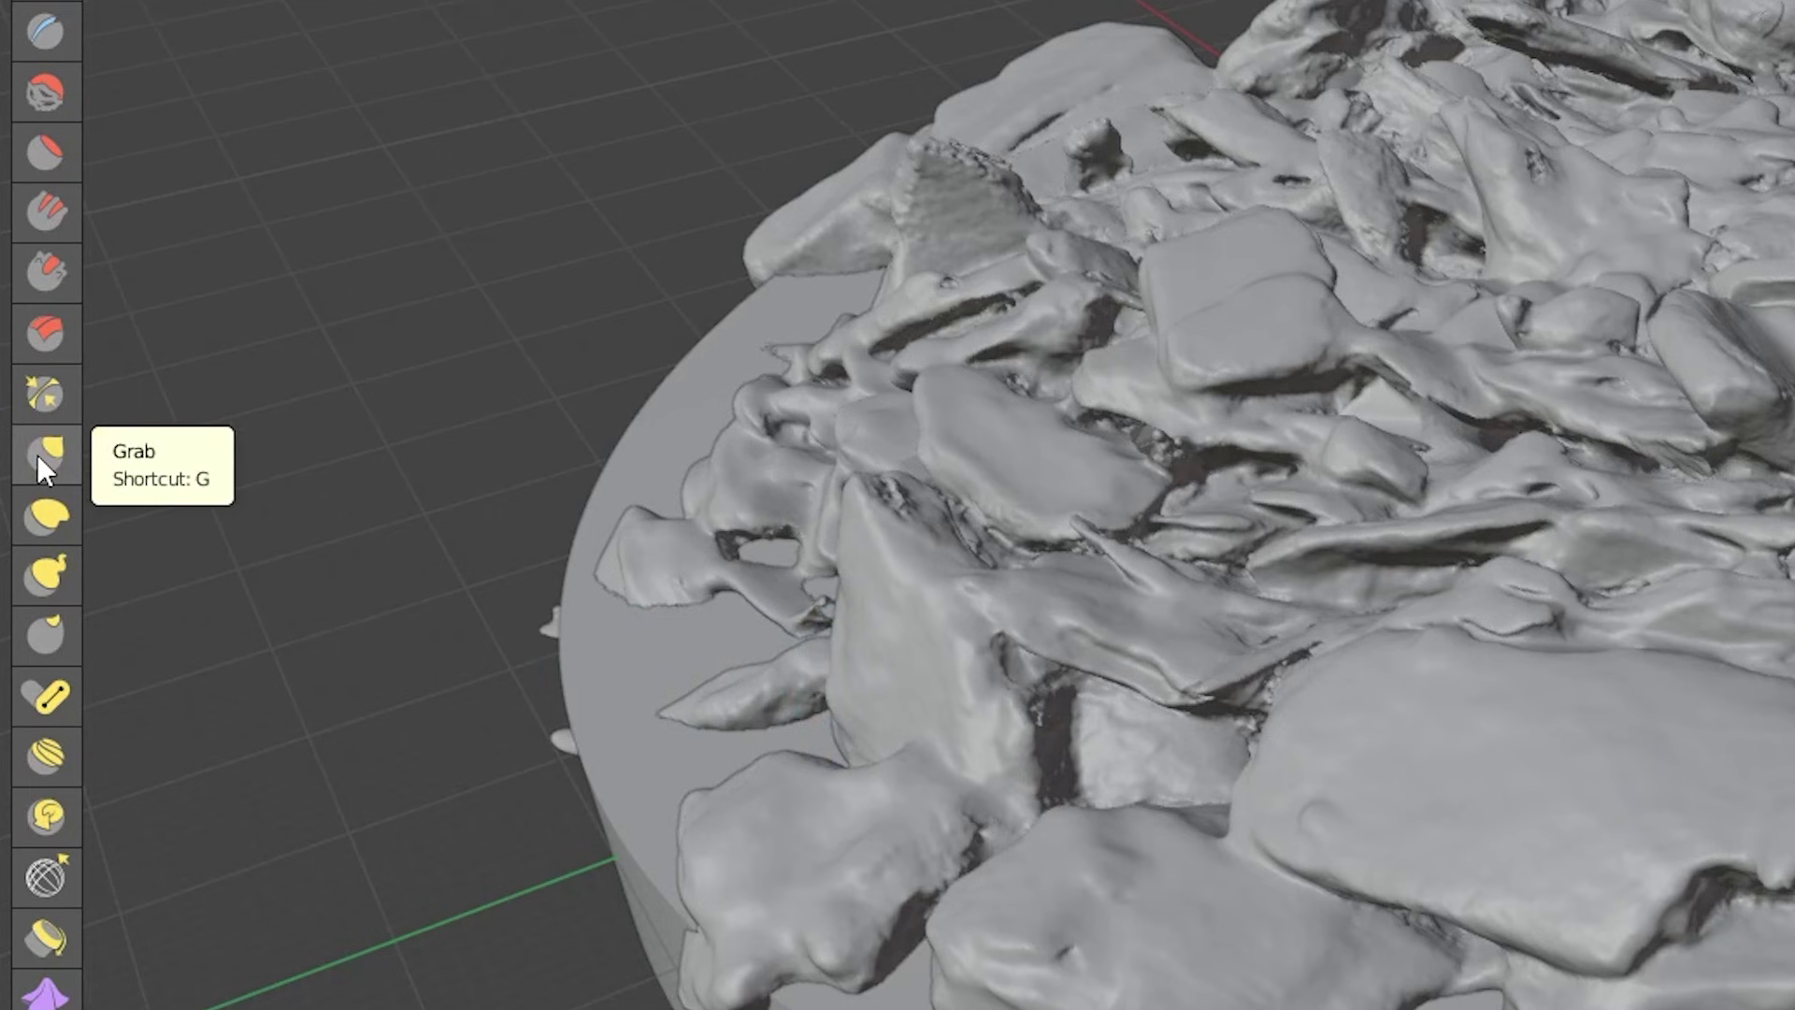
{"action": "left_click", "coordinate": [37, 455]}
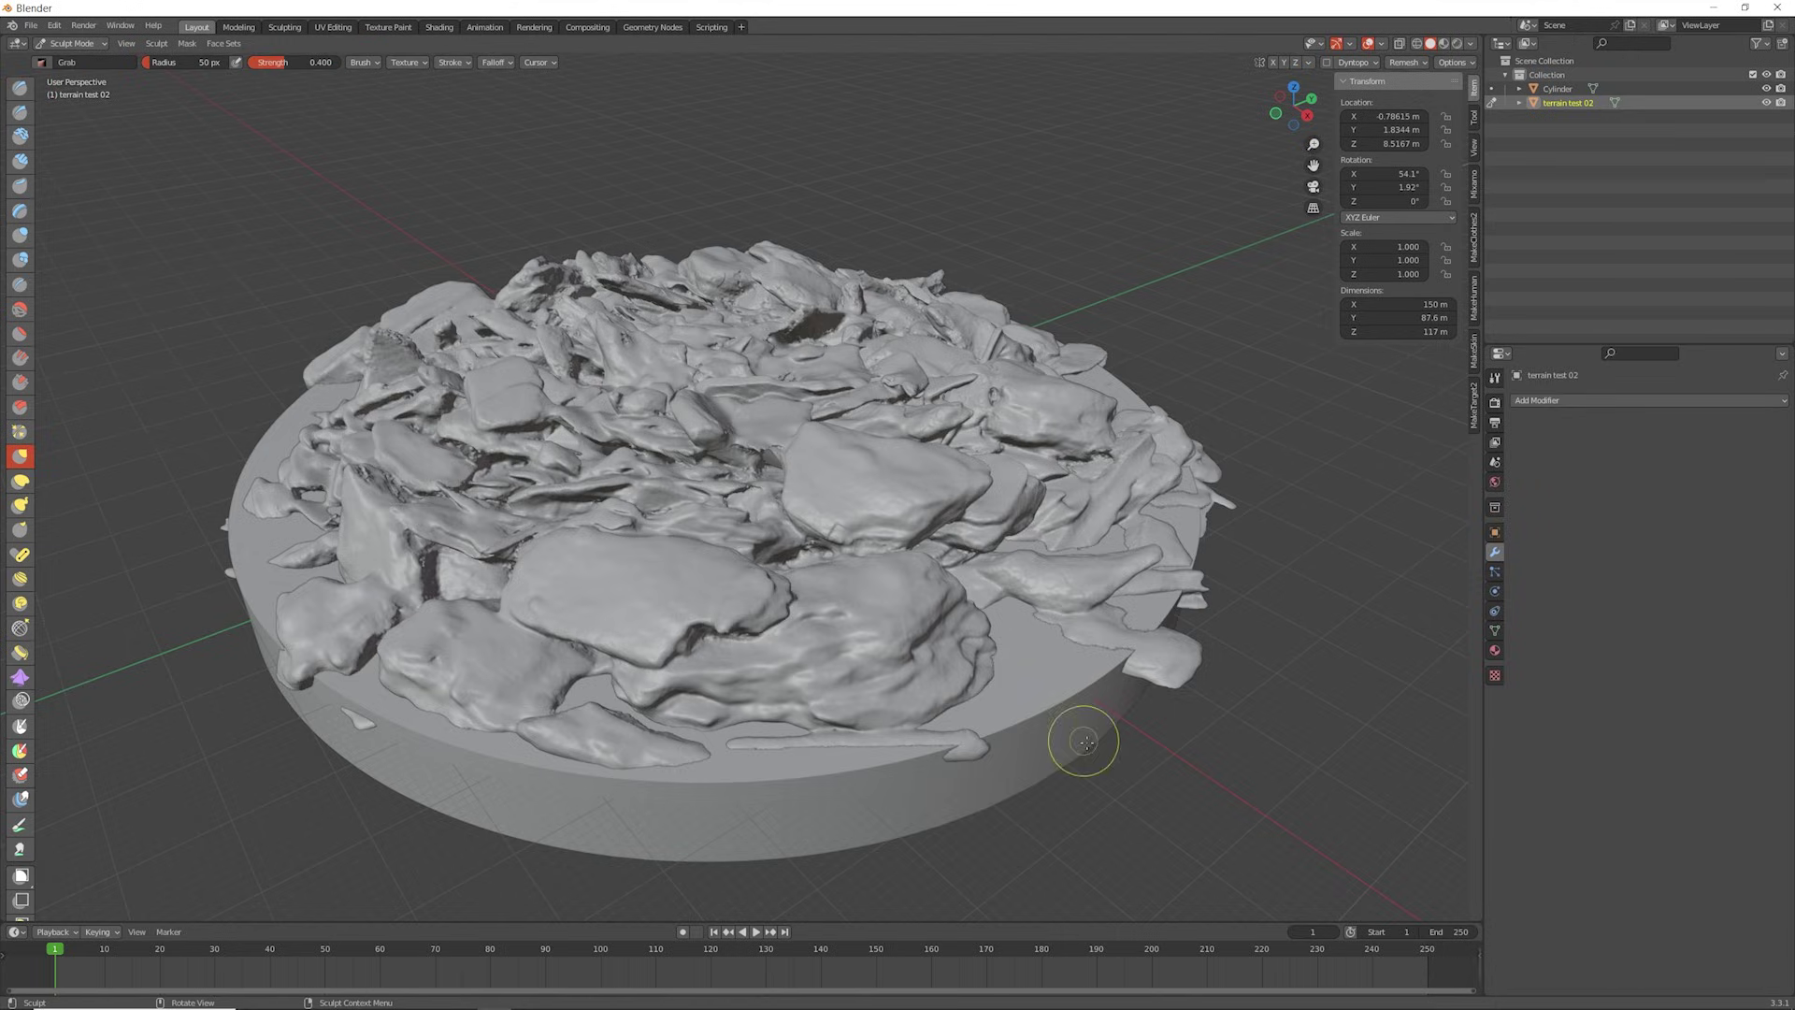
{"action": "middle_click_drag", "start_coordinate": [1090, 745], "coordinate": [1075, 730]}
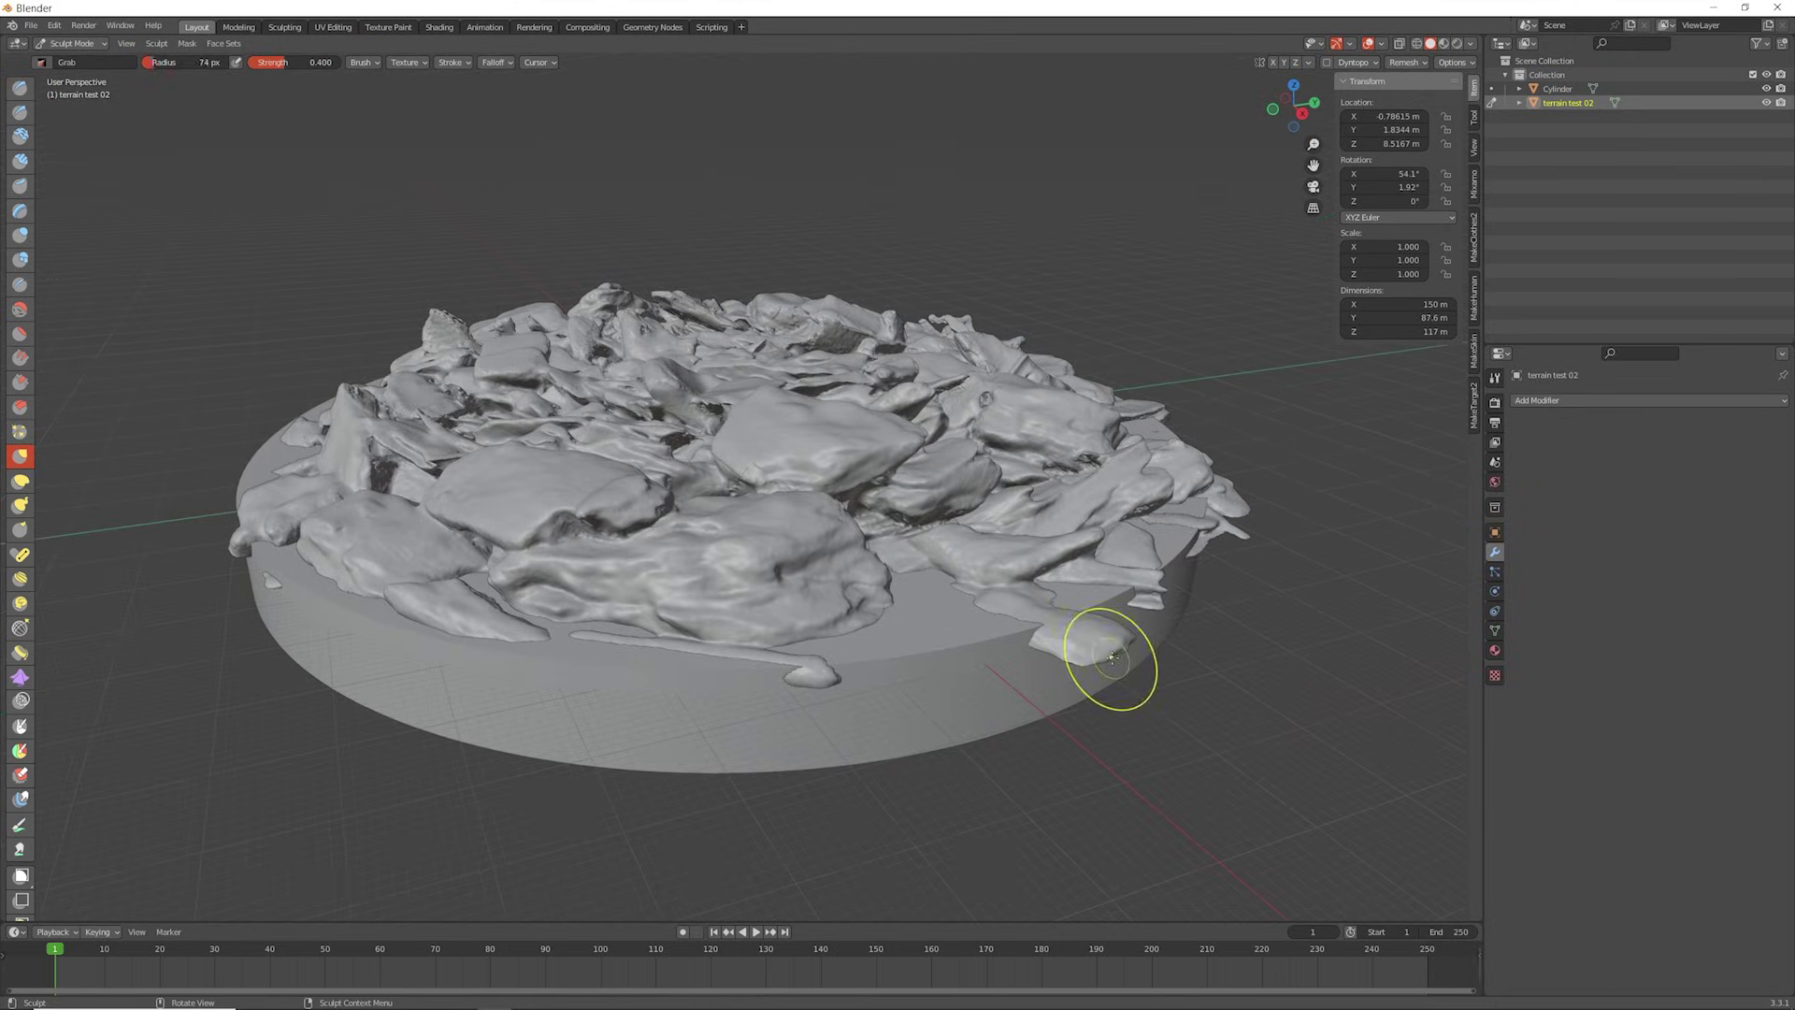
{"action": "middle_click_drag", "start_coordinate": [1112, 663], "coordinate": [1175, 621]}
{"action": "mouse_move", "coordinate": [1174, 621]}
{"action": "left_mouse_down"}
{"action": "mouse_move", "coordinate": [1162, 661]}
{"action": "mouse_move", "coordinate": [1098, 575]}
{"action": "left_mouse_up"}
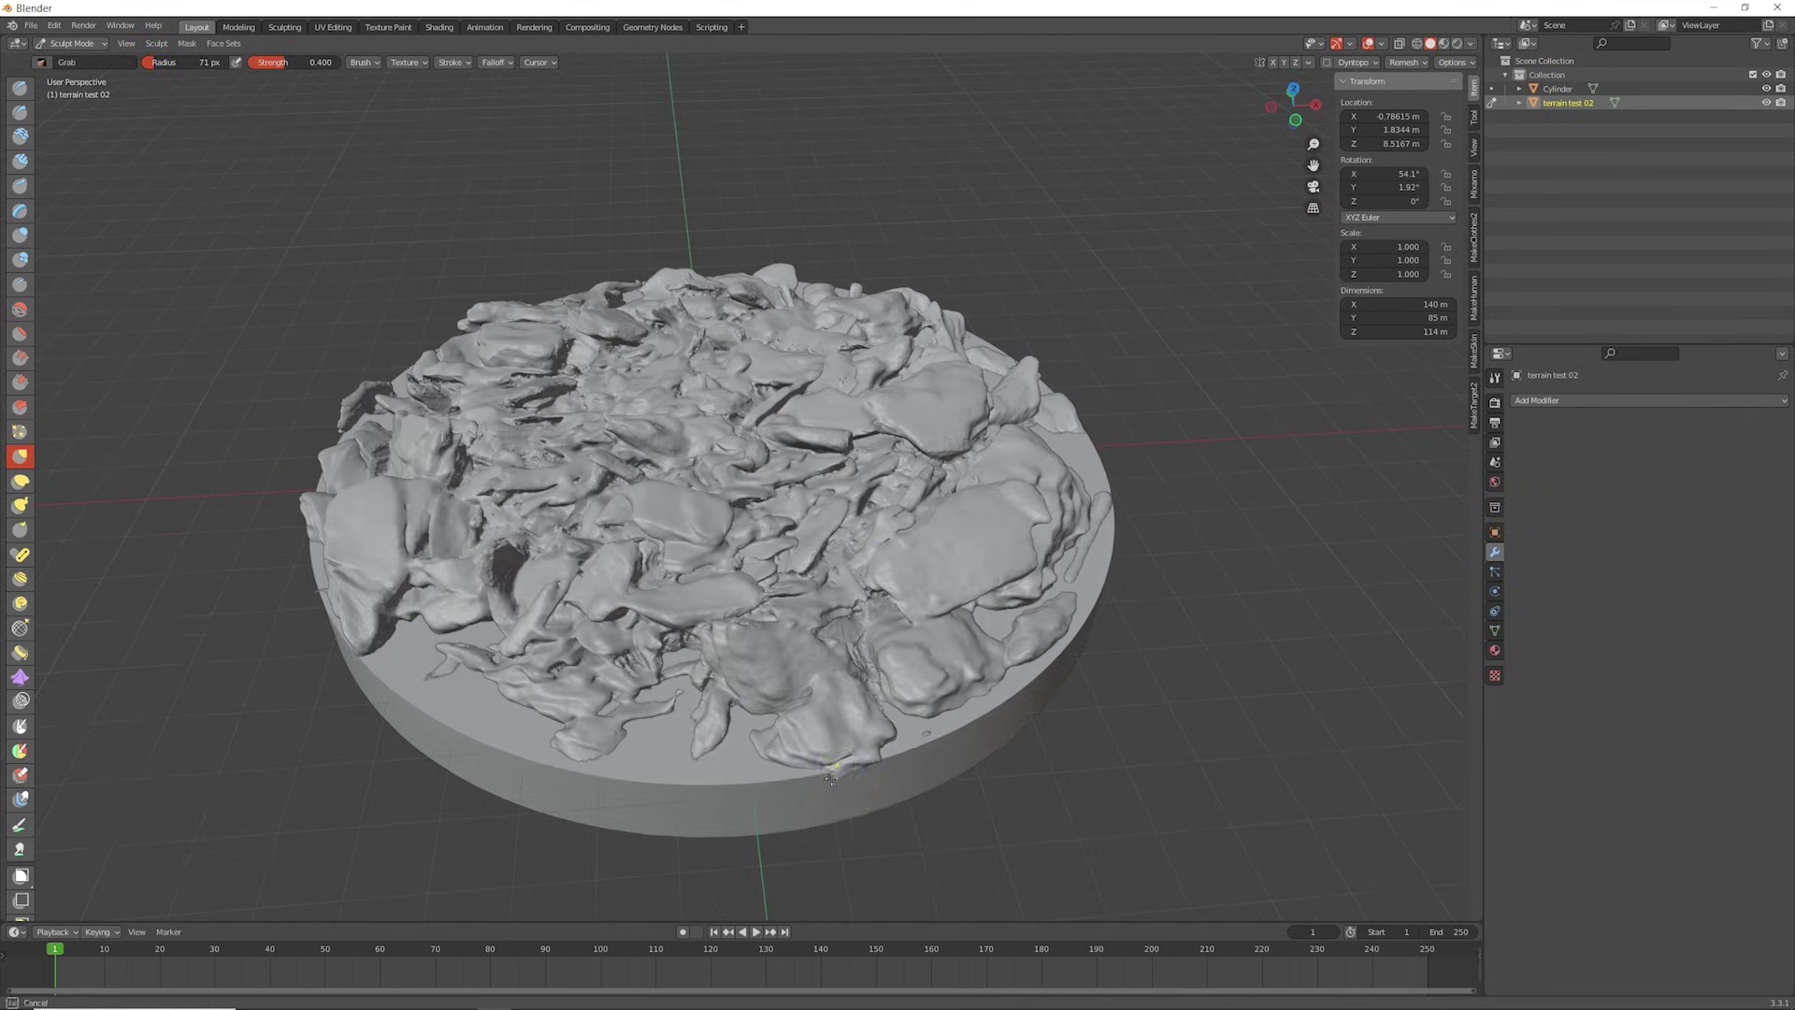
Inspect the sculpted edges from several angles, then return to Object Mode.
{"action": "mouse_move", "coordinate": [831, 779]}
{"action": "middle_mouse_down"}
{"action": "mouse_move", "coordinate": [1075, 729]}
{"action": "mouse_move", "coordinate": [1202, 569]}
{"action": "mouse_move", "coordinate": [1085, 603]}
{"action": "mouse_move", "coordinate": [1067, 767]}
{"action": "middle_mouse_up"}
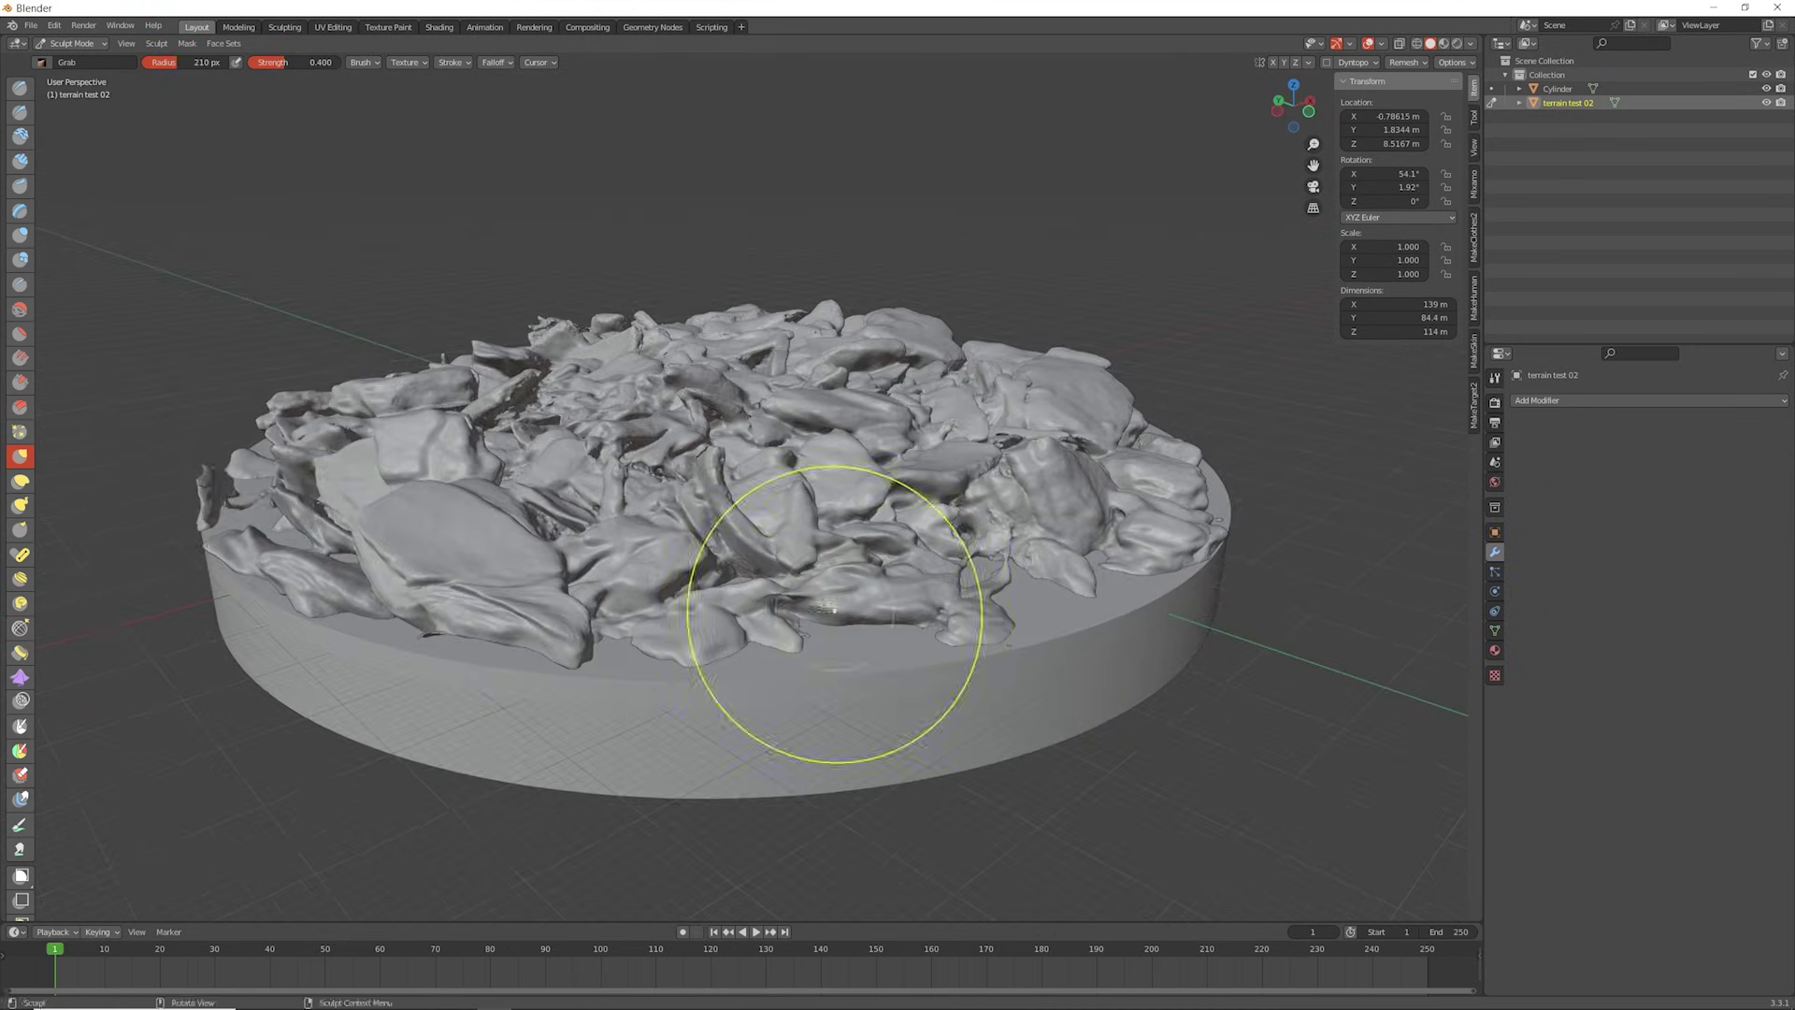
{"action": "middle_click_drag", "start_coordinate": [835, 614], "coordinate": [804, 580]}
{"action": "middle_click_drag", "start_coordinate": [573, 503], "coordinate": [536, 510]}
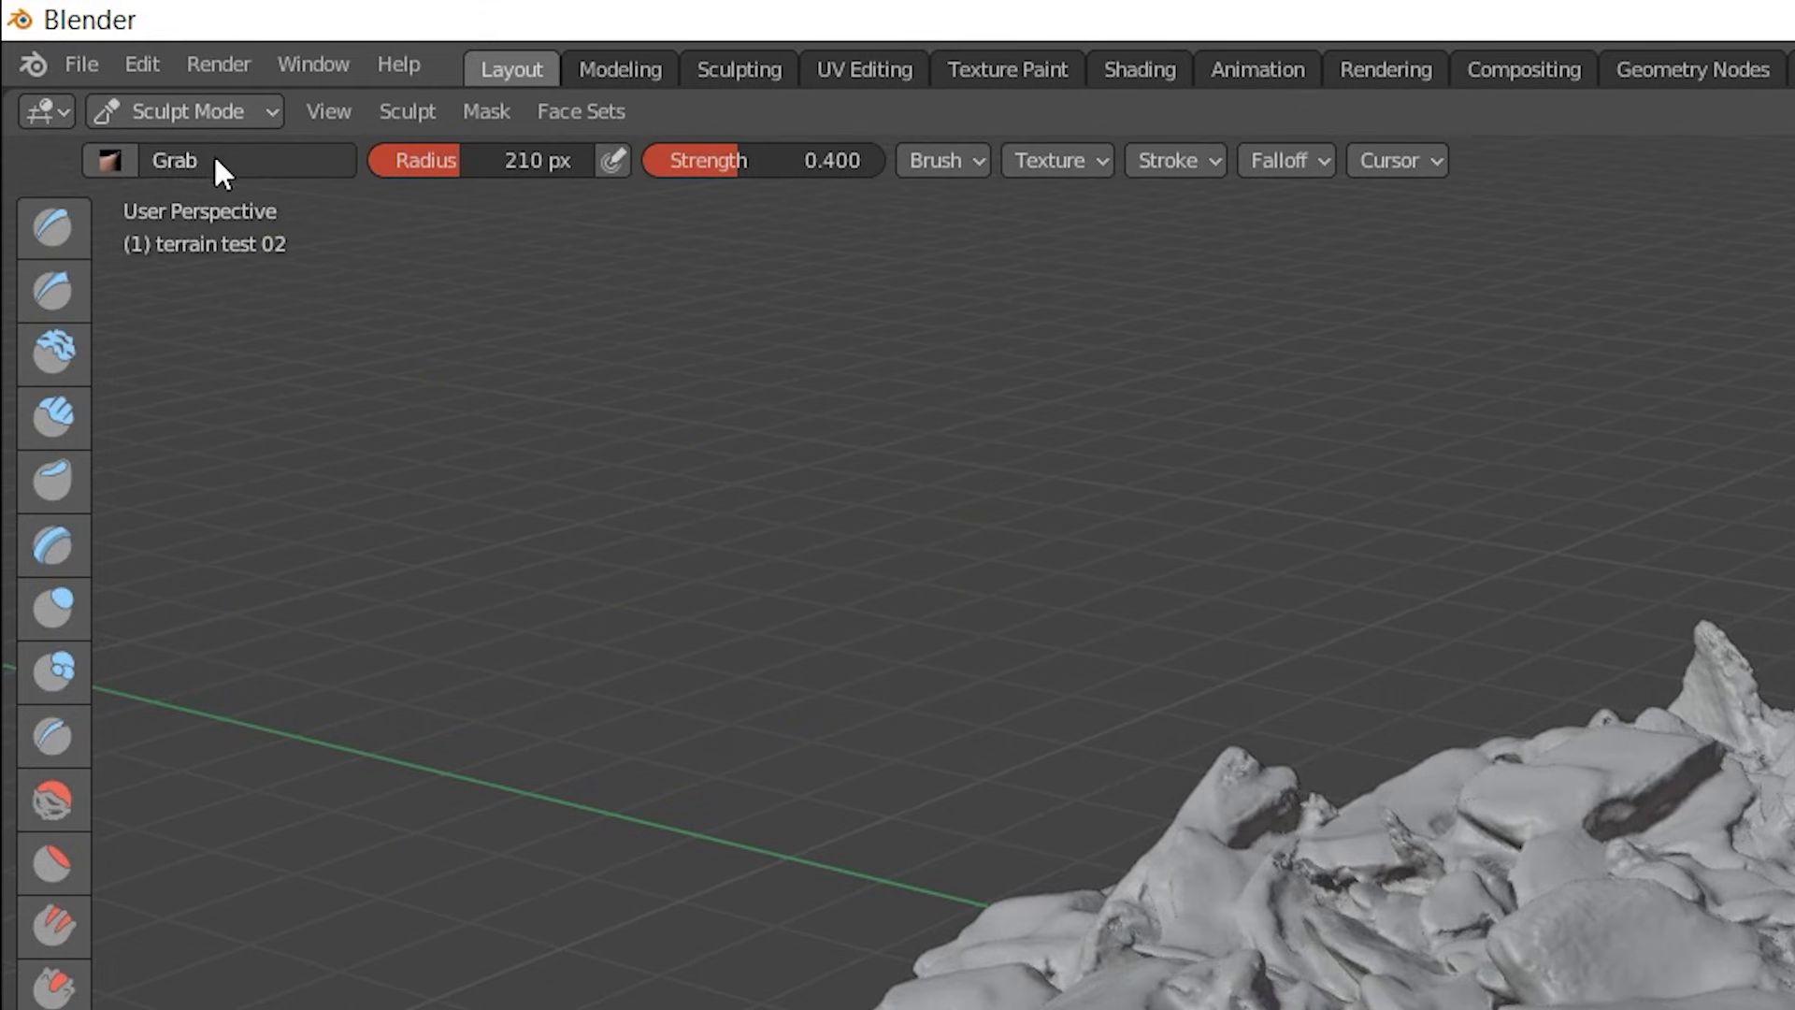
{"action": "left_click", "coordinate": [199, 115]}
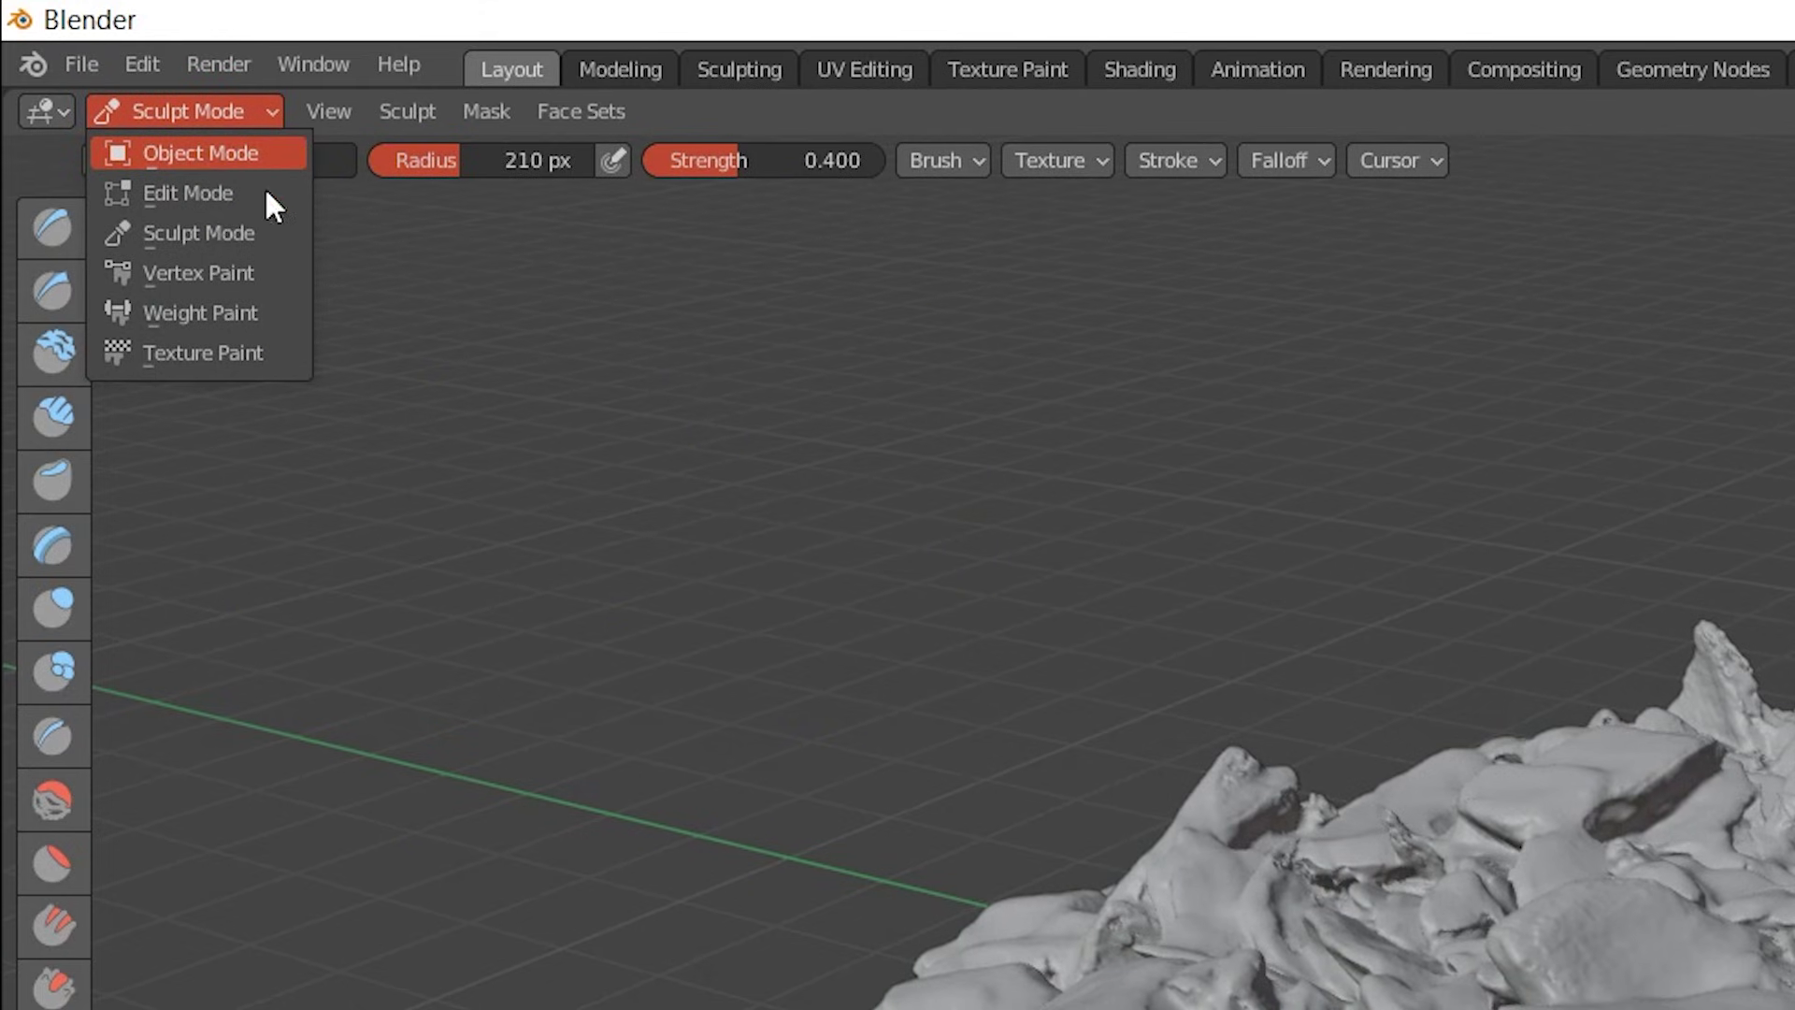
{"action": "left_click", "coordinate": [201, 152]}
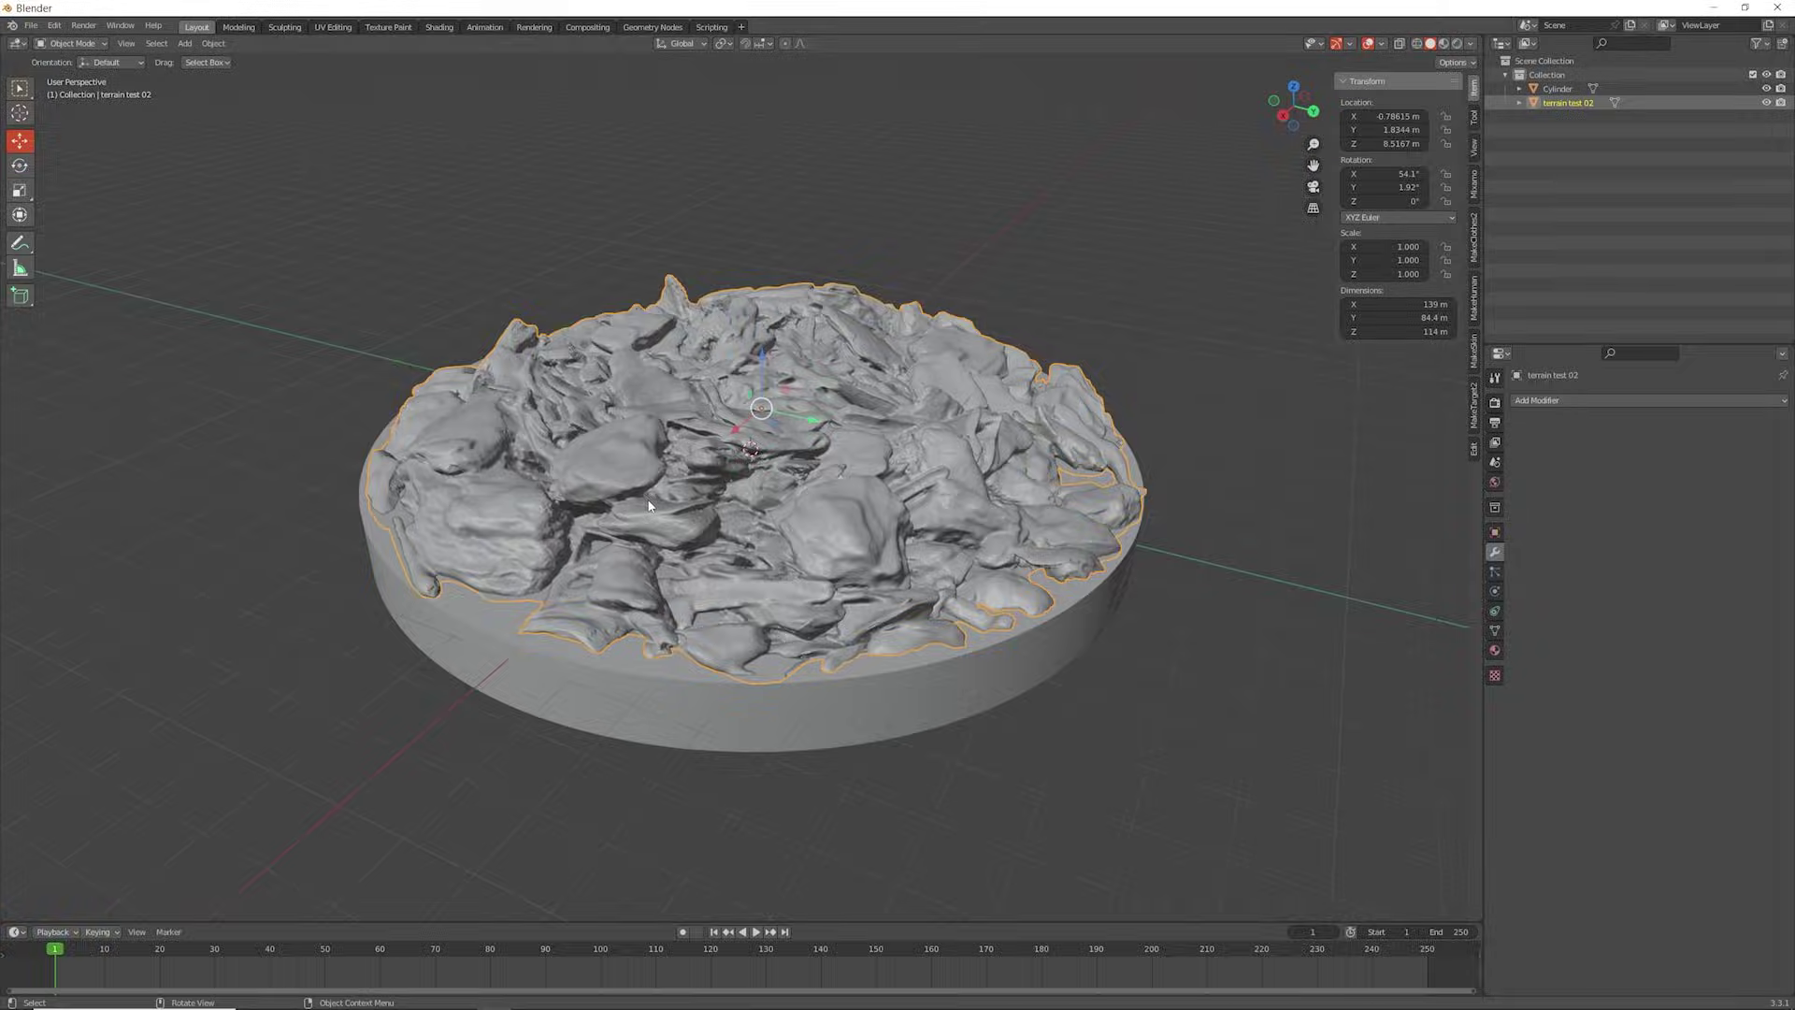